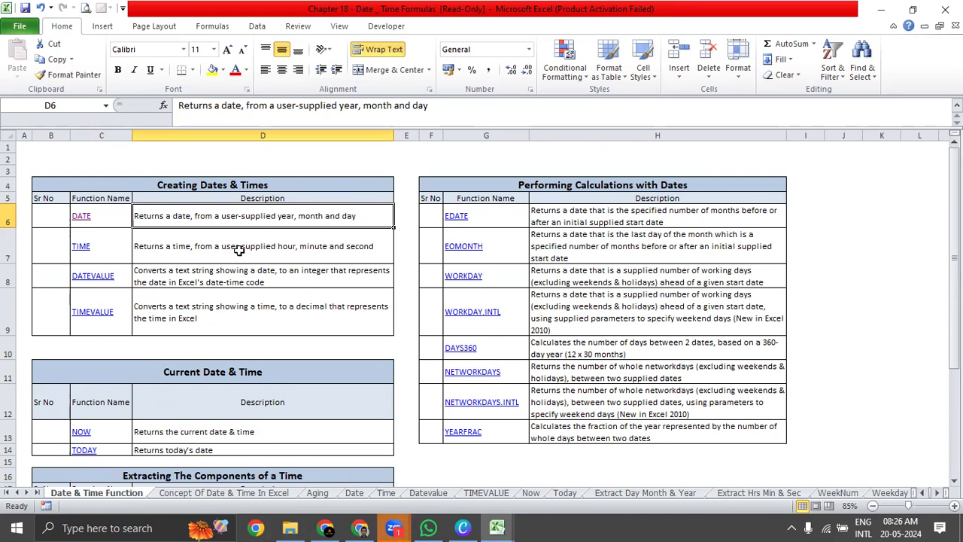
# Review the Creating Dates & Times function list and follow the DATE link to its example sheet.
pyautogui.moveTo(254, 326); pyautogui.dragTo(115, 226)
pyautogui.moveTo(220, 226); pyautogui.dragTo(98, 318)
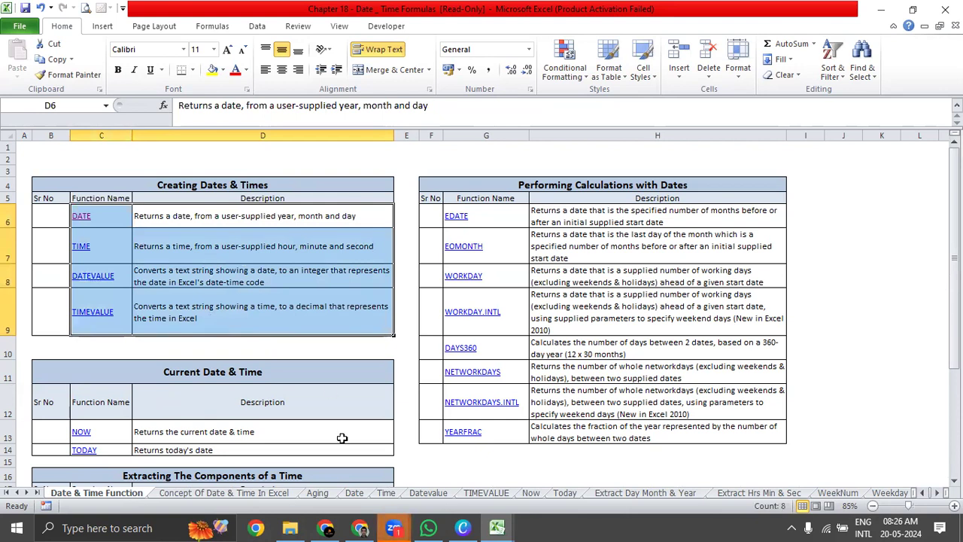
pyautogui.click(396, 527)
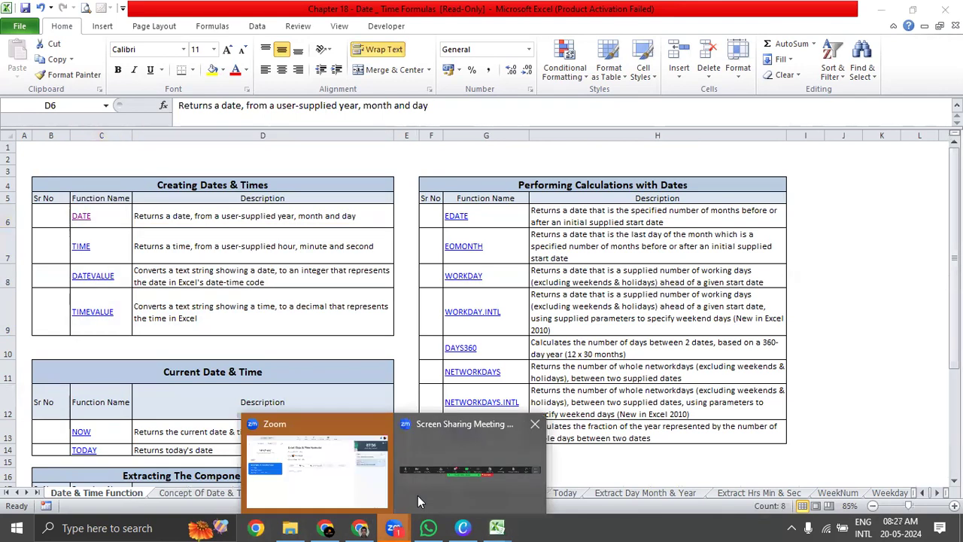
pyautogui.click(125, 218)
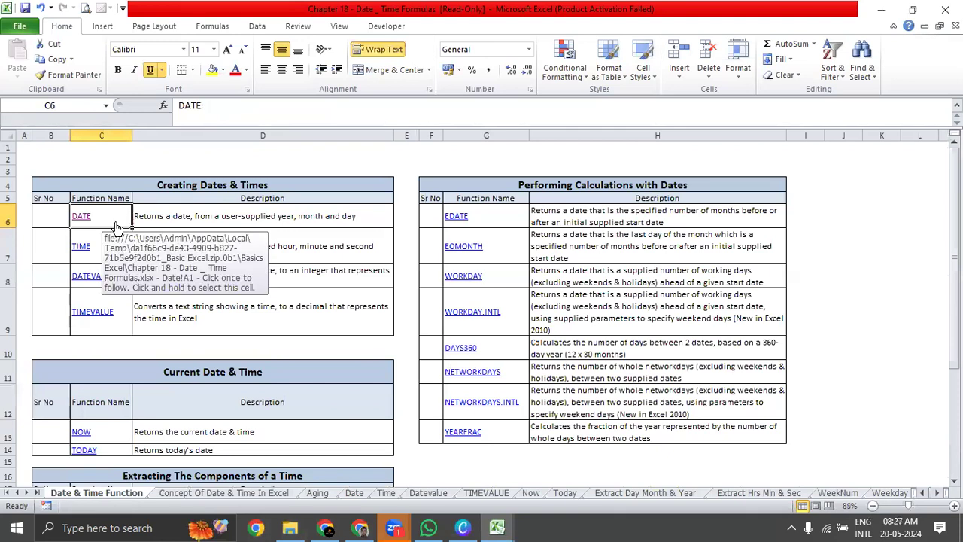
pyautogui.click(80, 218)
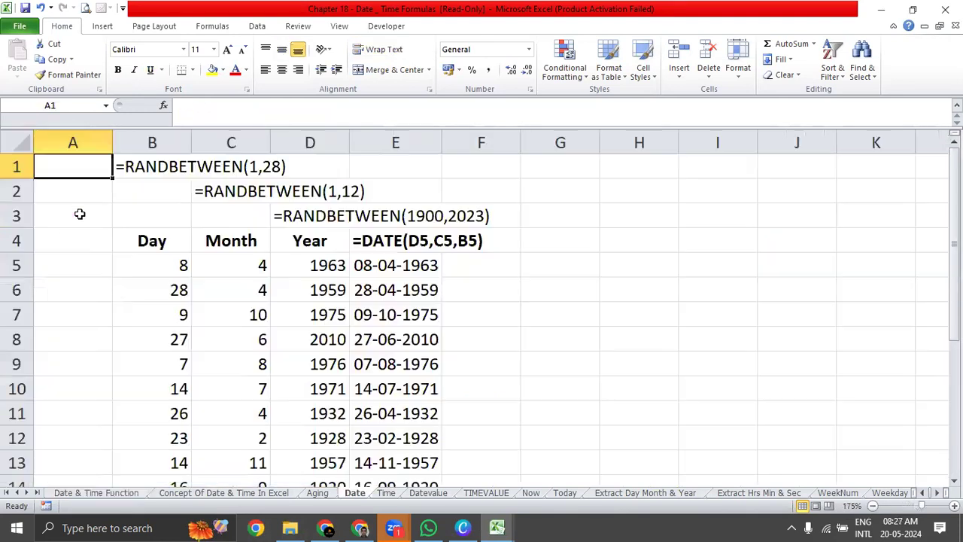
# Copy the Day, Month and Year columns with their headers from the Date sheet and switch to the Book1 workbook.
pyautogui.click(153, 262)
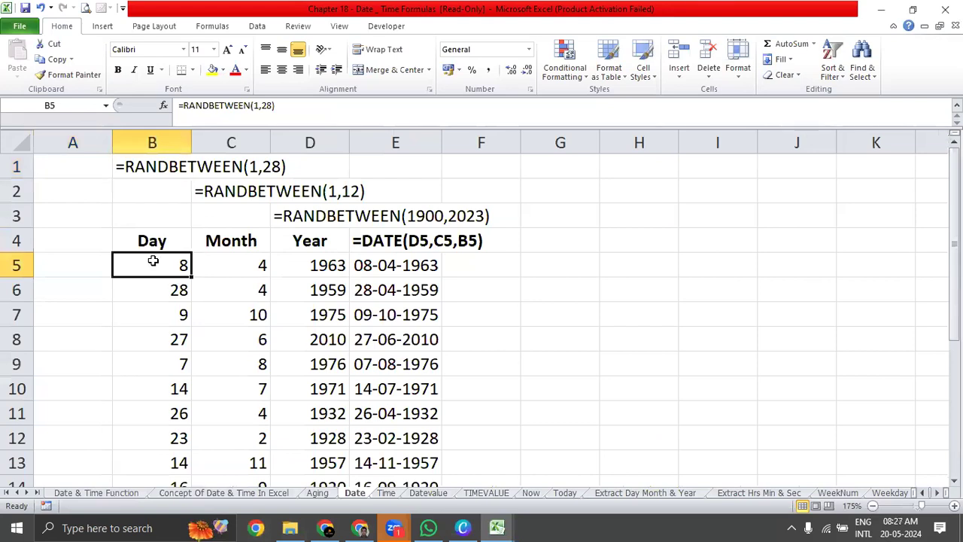
pyautogui.press('Up')
pyautogui.hotkey('shift', 'Right')
pyautogui.hotkey('shift', 'Right')
pyautogui.hotkey('ctrl', 'shift', 'Down')
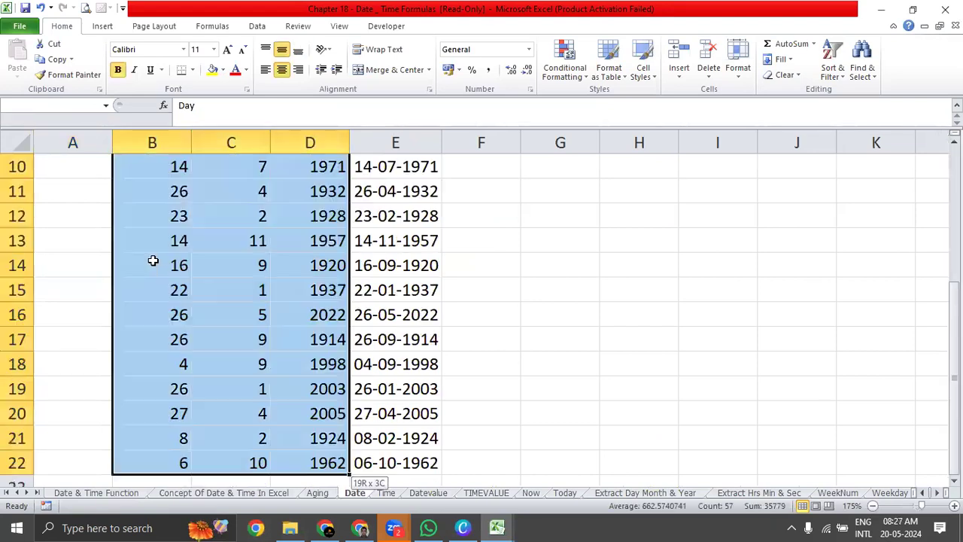
pyautogui.hotkey('ctrl', 'c')
pyautogui.hotkey('ctrl', 'Tab')
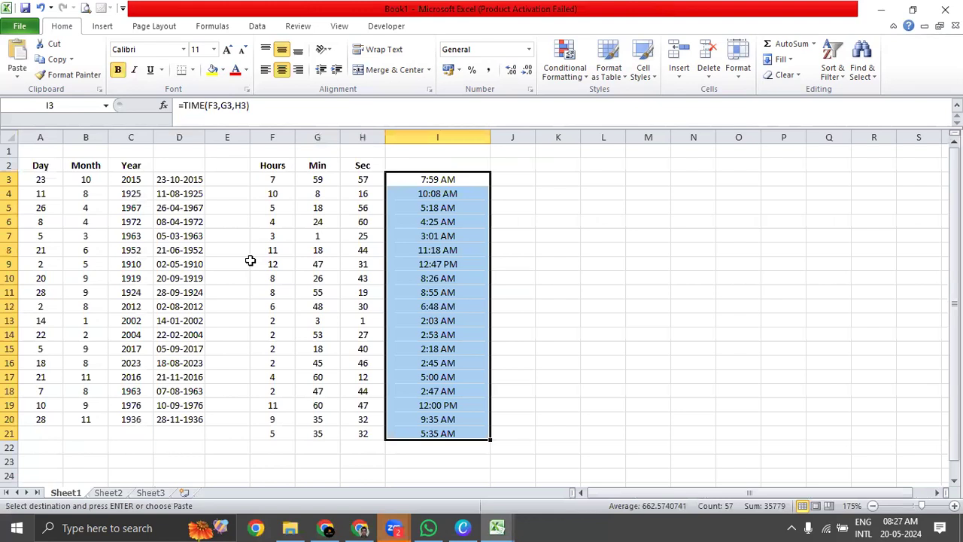
# Examine the Day, Month and Year values in columns A to C and the DATE formulas in column D.
pyautogui.click(34, 181)
pyautogui.click(38, 165)
pyautogui.moveTo(128, 178); pyautogui.dragTo(128, 407)
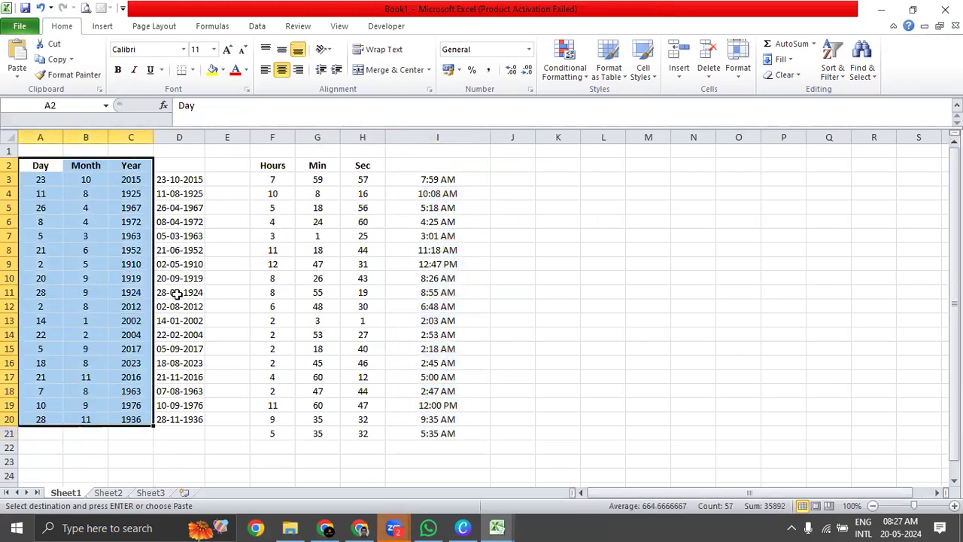
pyautogui.moveTo(191, 182); pyautogui.dragTo(187, 417)
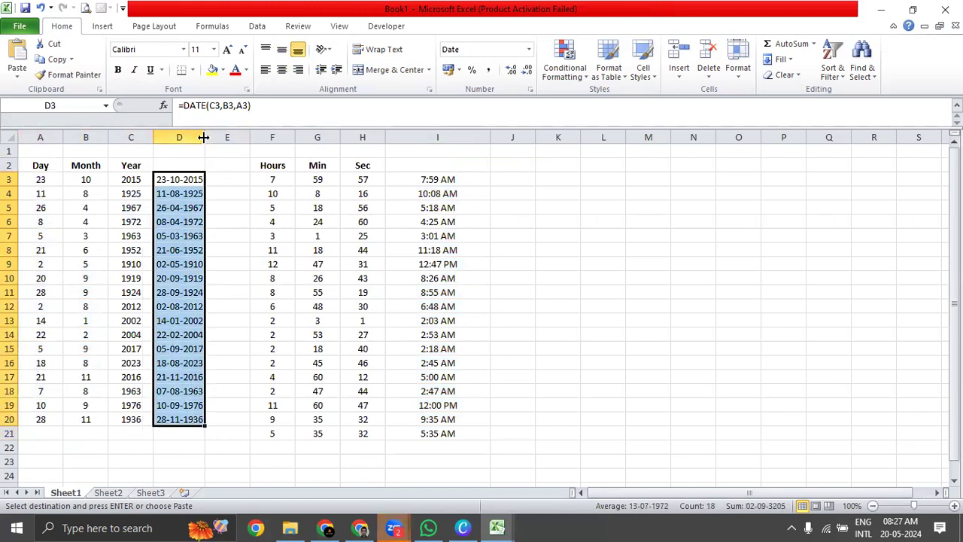
pyautogui.moveTo(39, 180); pyautogui.dragTo(139, 179)
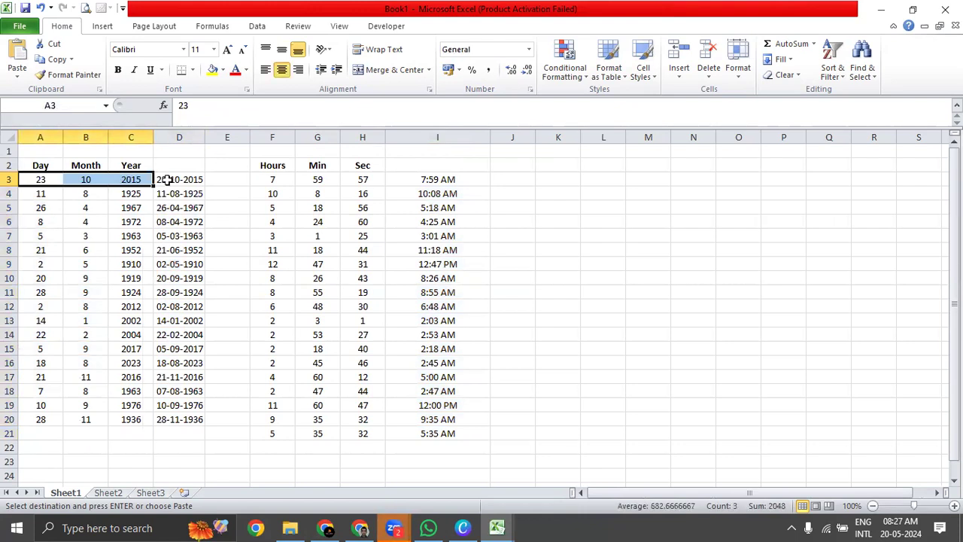
pyautogui.click(173, 179)
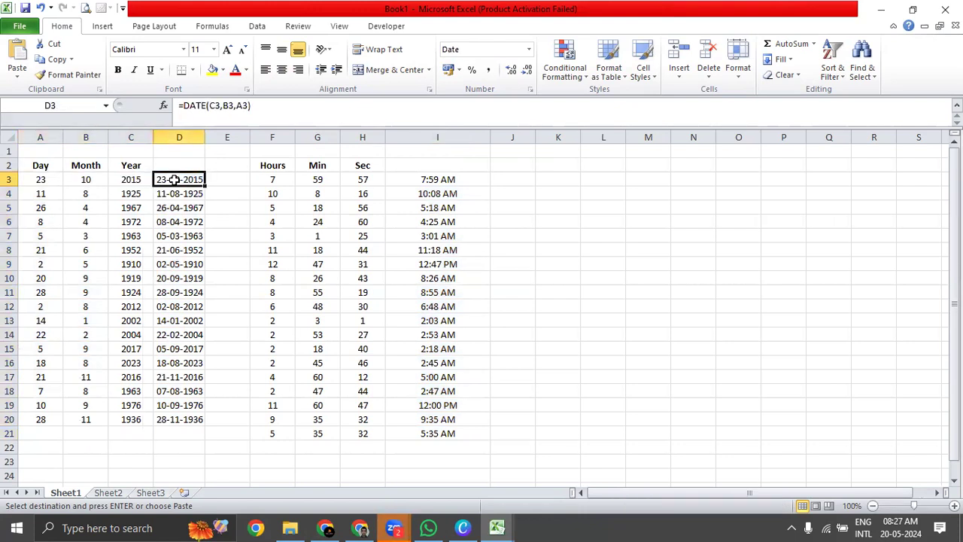
# Clear the existing date formulas from D3:D20.
pyautogui.moveTo(33, 184); pyautogui.dragTo(194, 181)
pyautogui.click(194, 180)
pyautogui.hotkey('ctrl', 'shift', 'Down')
pyautogui.press('Delete')
pyautogui.click(195, 180)
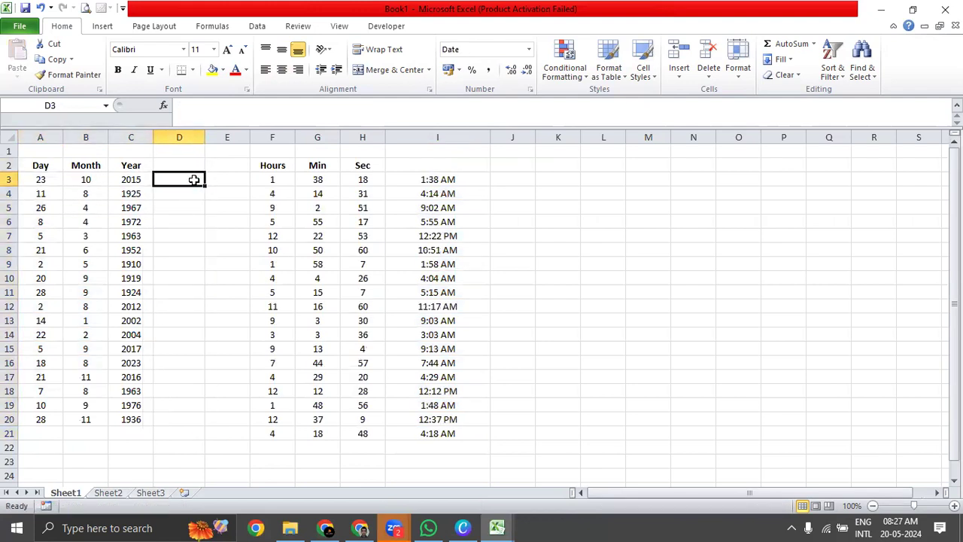
# Enter the formula =DATE(C3,B3,A3) in cell D3 to combine the year, month and day.
pyautogui.write('=Date')
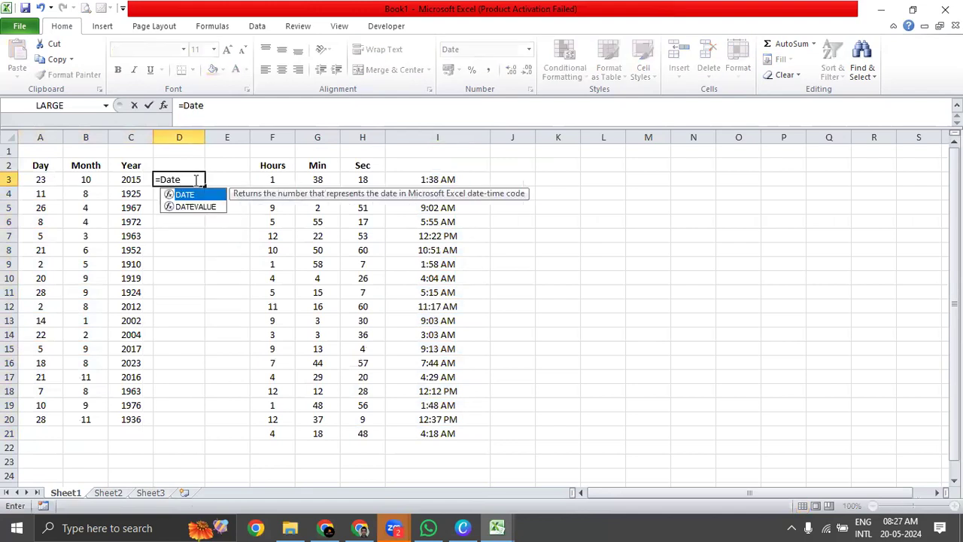
pyautogui.press('Tab')
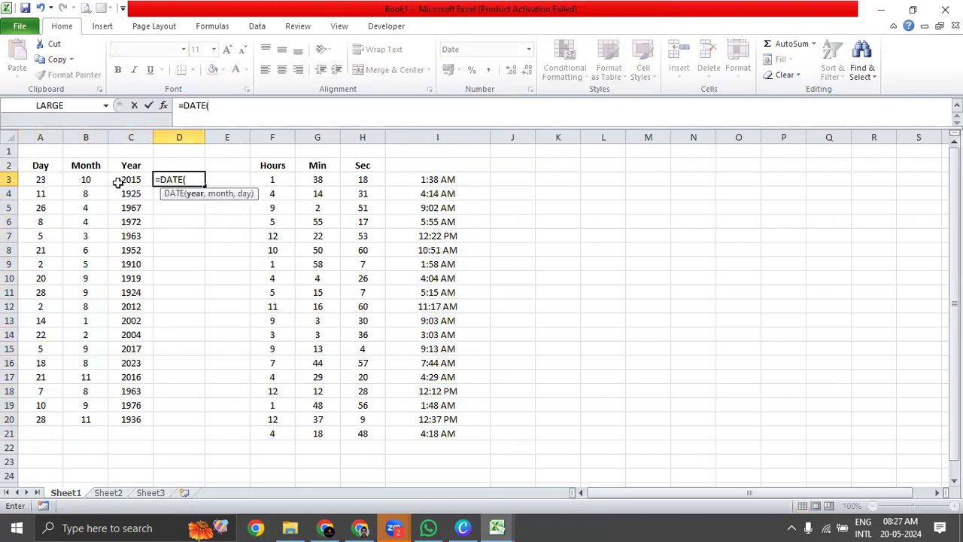
pyautogui.click(119, 182)
pyautogui.write(',')
pyautogui.click(81, 179)
pyautogui.write(',')
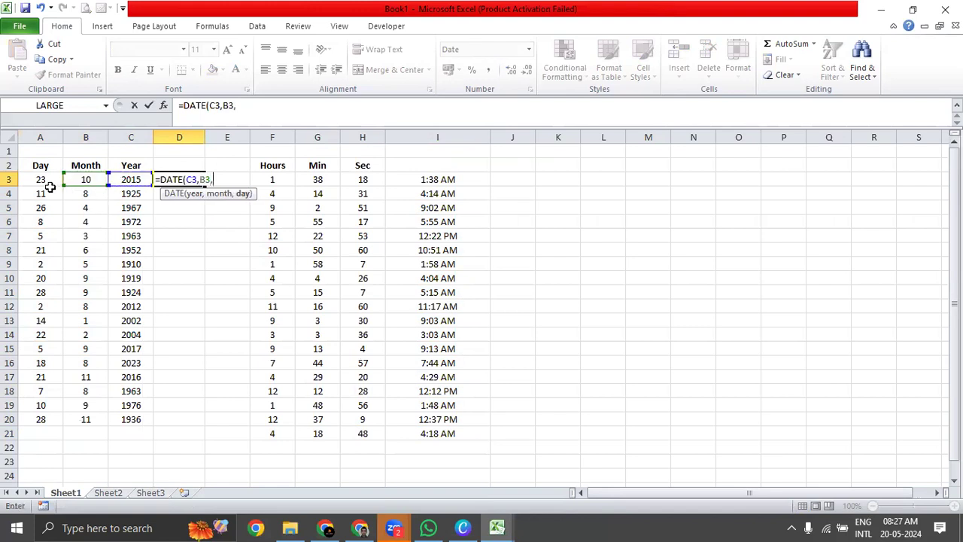
pyautogui.click(38, 181)
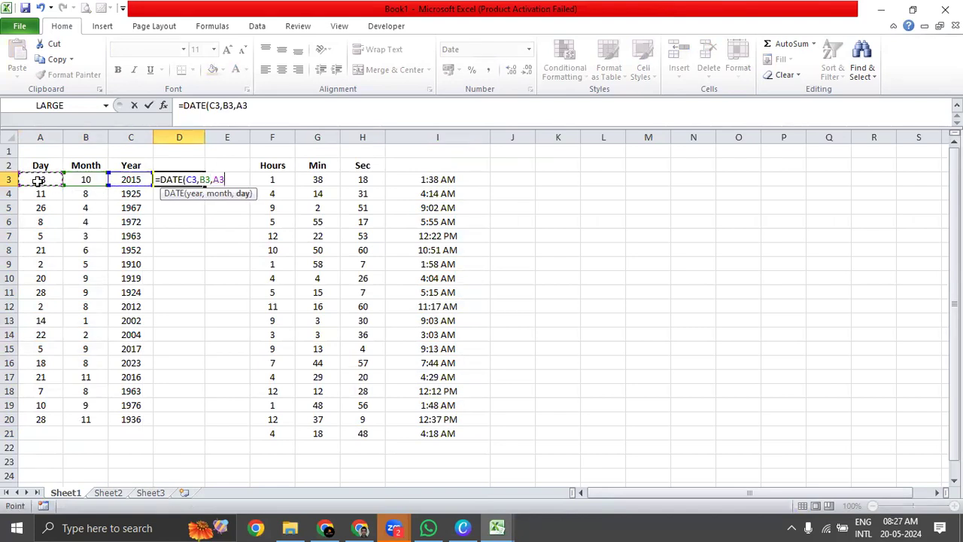
pyautogui.write(')')
pyautogui.press('Return')
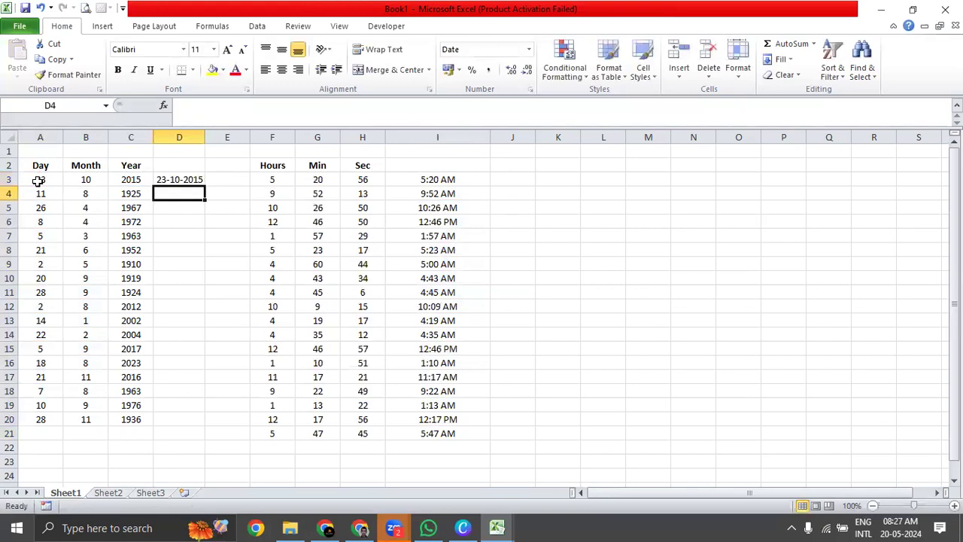
# Fill the DATE formula from D3 down to D20 for all Day, Month and Year rows.
pyautogui.click(191, 178)
pyautogui.moveTo(56, 179); pyautogui.dragTo(124, 179)
pyautogui.click(164, 179)
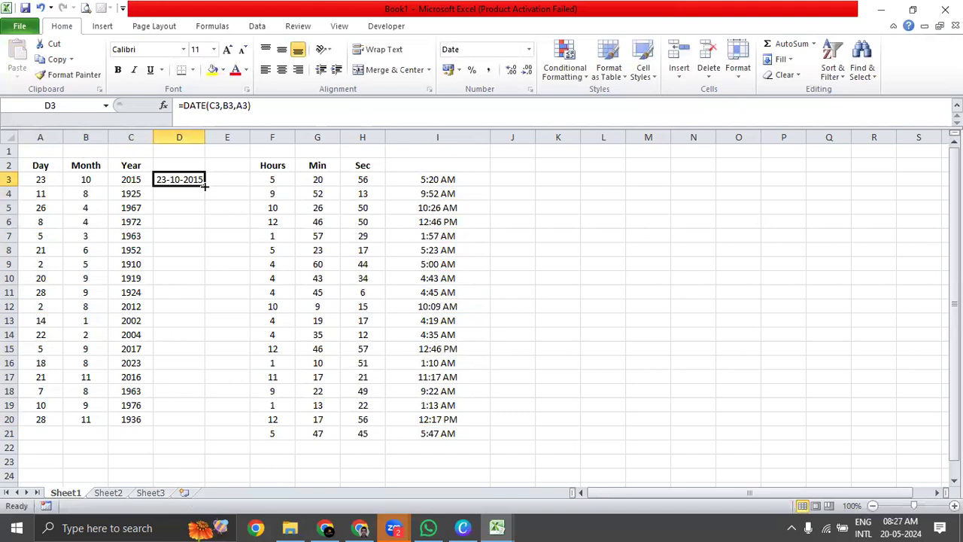
pyautogui.doubleClick(204, 186)
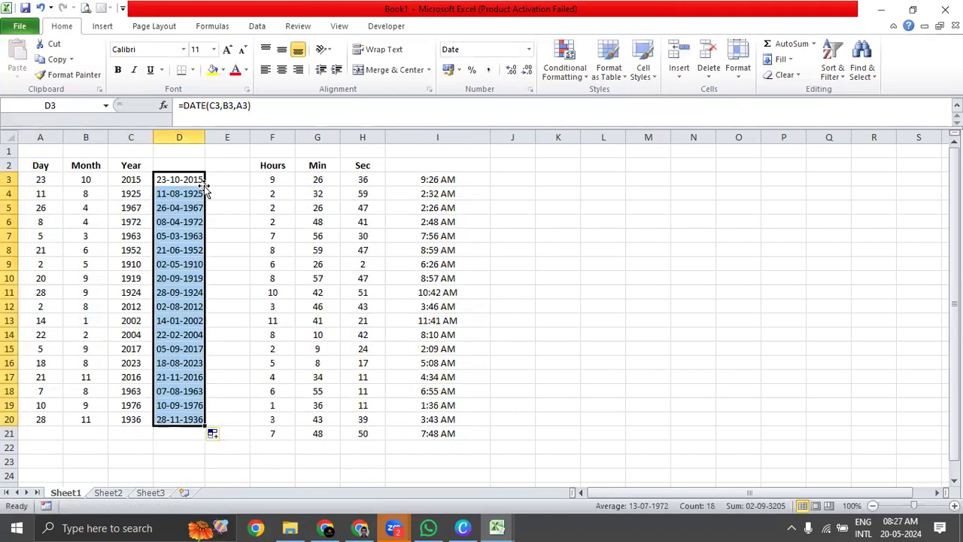
pyautogui.moveTo(131, 179); pyautogui.dragTo(133, 427)
pyautogui.moveTo(191, 180); pyautogui.dragTo(183, 424)
pyautogui.moveTo(33, 423); pyautogui.dragTo(183, 178)
# Clear the existing time formulas from I3:I21 beside the Hours, Min and Sec columns.
pyautogui.moveTo(450, 180); pyautogui.dragTo(458, 432)
pyautogui.press('Delete')
pyautogui.moveTo(258, 179); pyautogui.dragTo(368, 179)
pyautogui.click(414, 181)
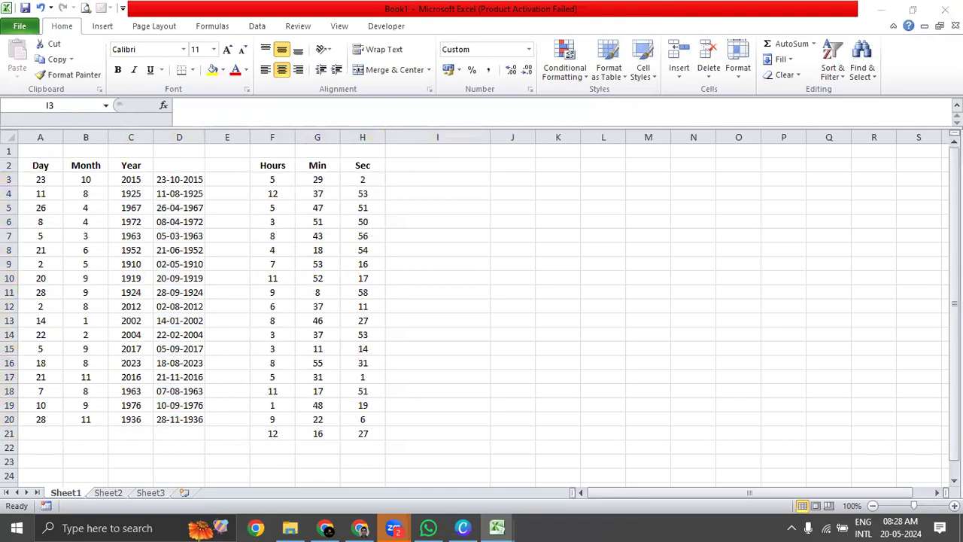
# Enter the formula =TIME(F3,G3,H3) in cell I3 to combine the hours, minutes and seconds.
pyautogui.click(431, 181)
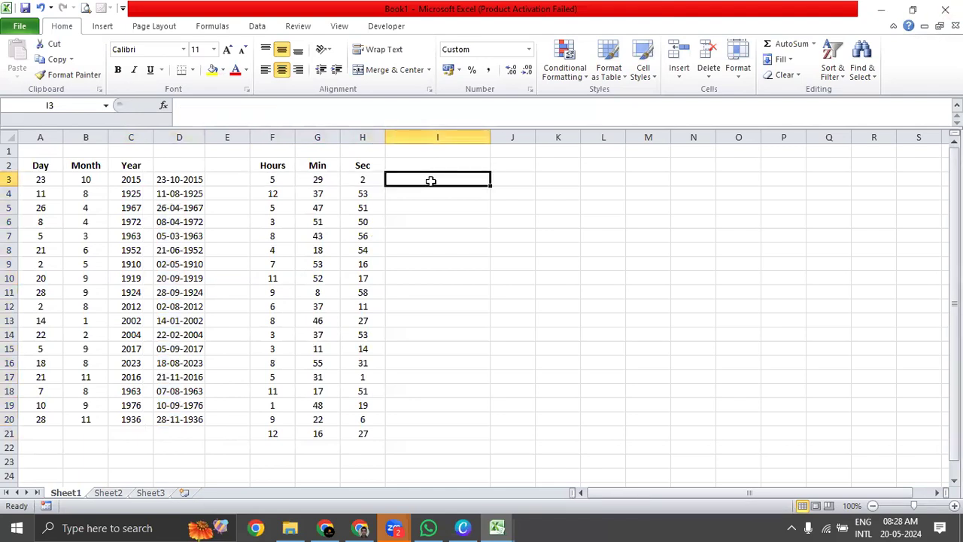
pyautogui.write('=')
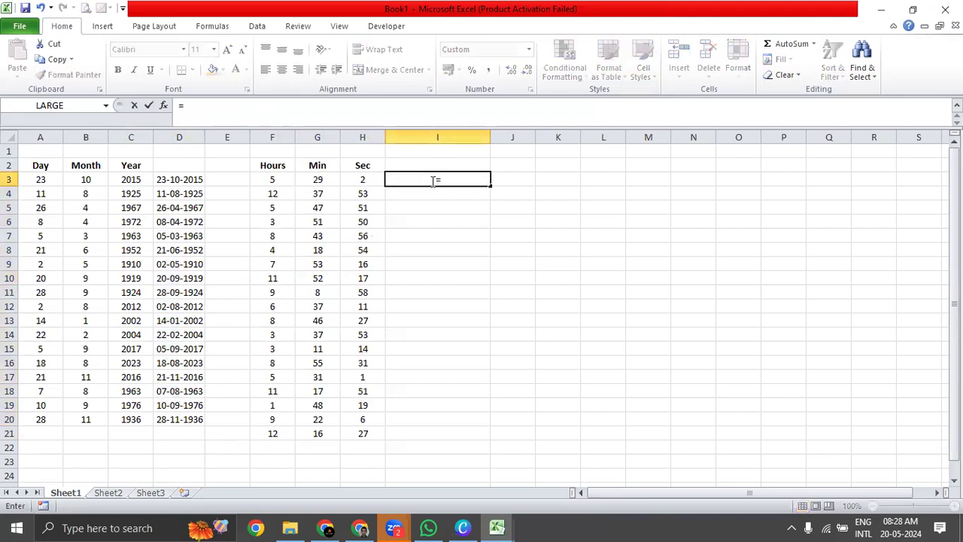
pyautogui.write('Time')
pyautogui.press('Tab')
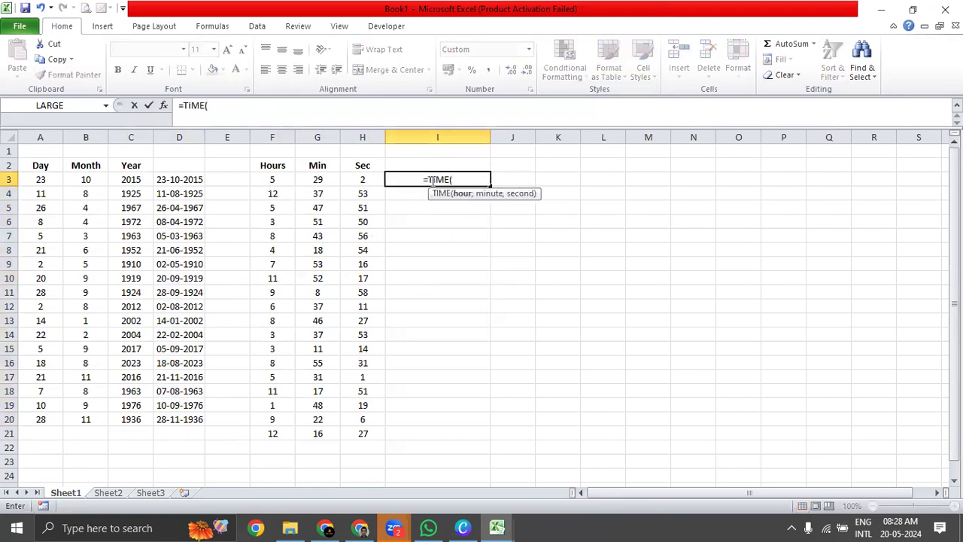
pyautogui.click(275, 178)
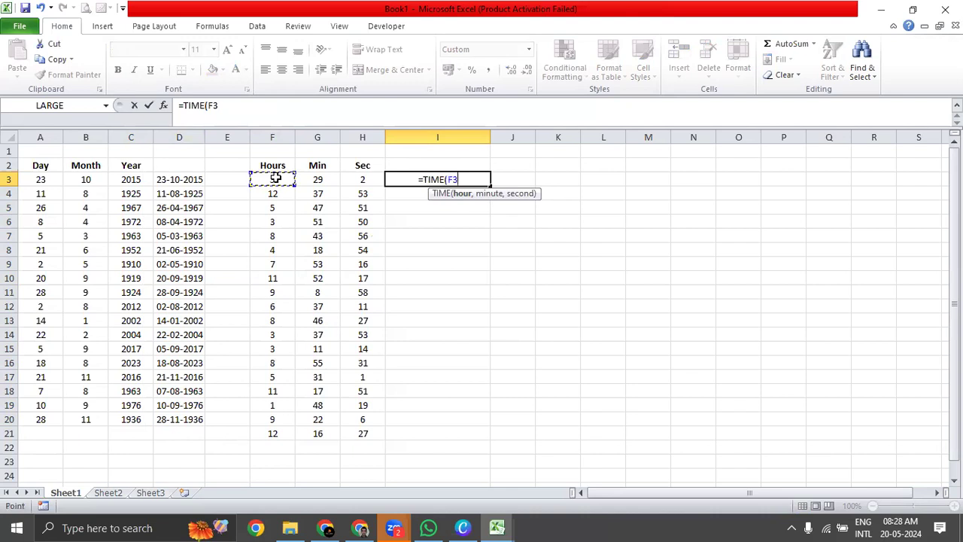
pyautogui.write(',')
pyautogui.click(307, 177)
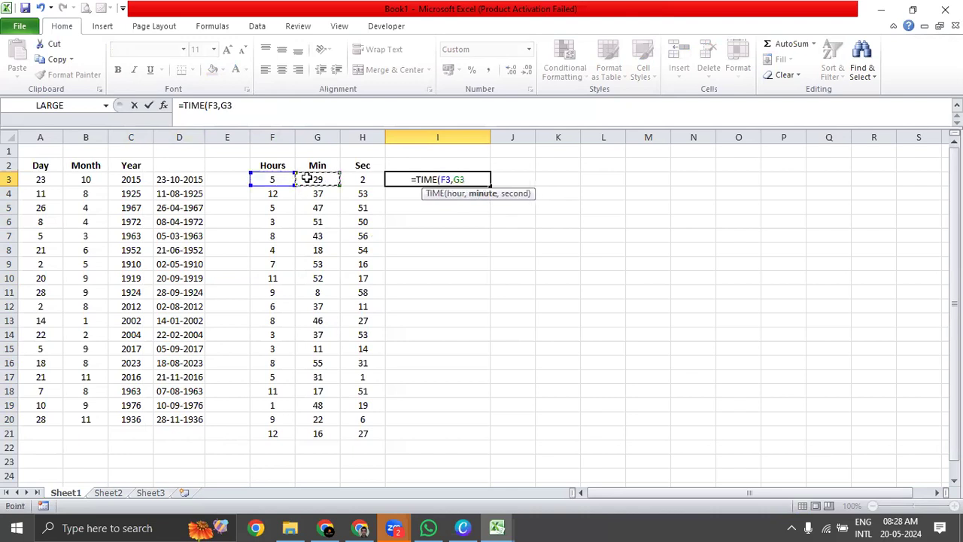
pyautogui.write(',')
pyautogui.click(350, 178)
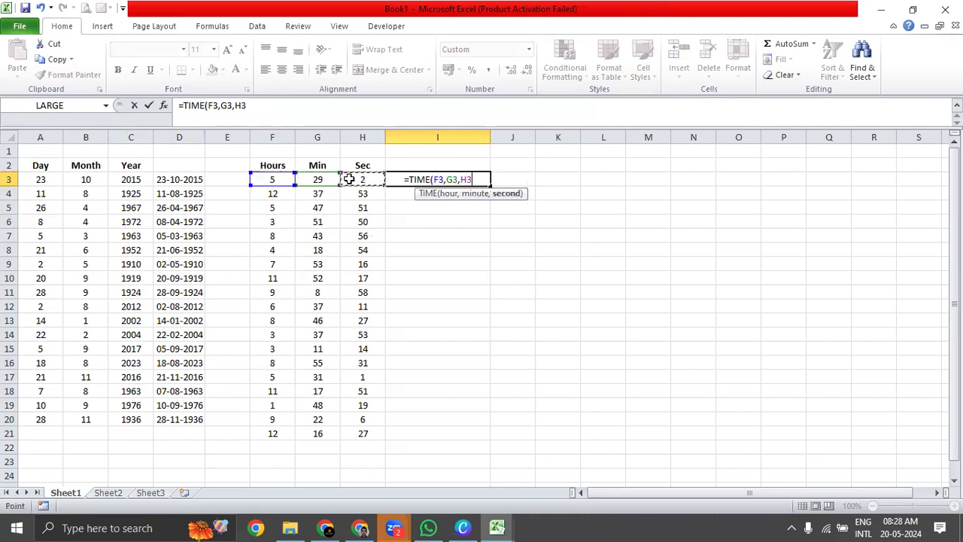
pyautogui.write(')')
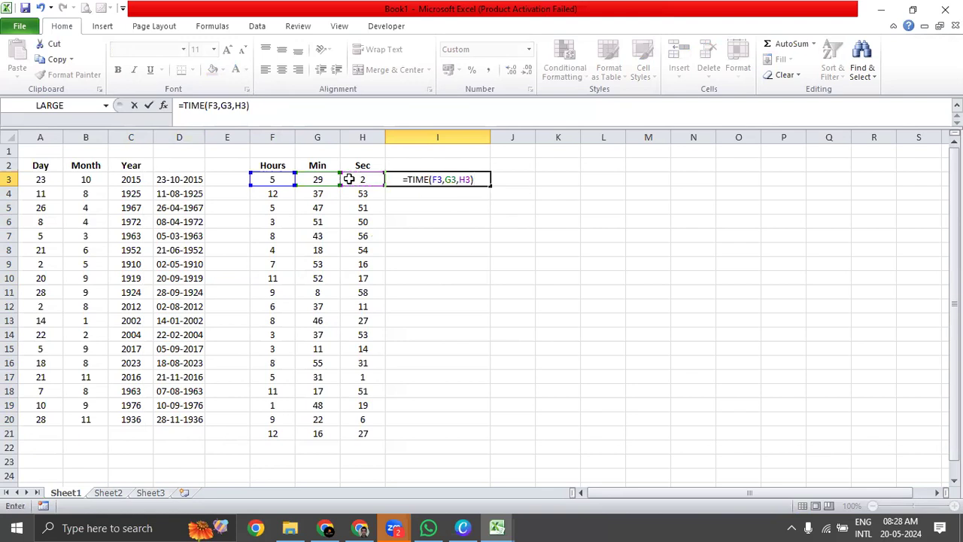
pyautogui.press('Return')
# Fill the TIME formula from I3 down to I21, the last row of Hours, Min and Sec data.
pyautogui.press('Up')
pyautogui.press('Left')
pyautogui.press('Left')
pyautogui.press('Left')
pyautogui.press('Right')
pyautogui.press('Right')
pyautogui.press('Right')
pyautogui.press('Left')
pyautogui.hotkey('ctrl', 'Down')
pyautogui.press('Right')
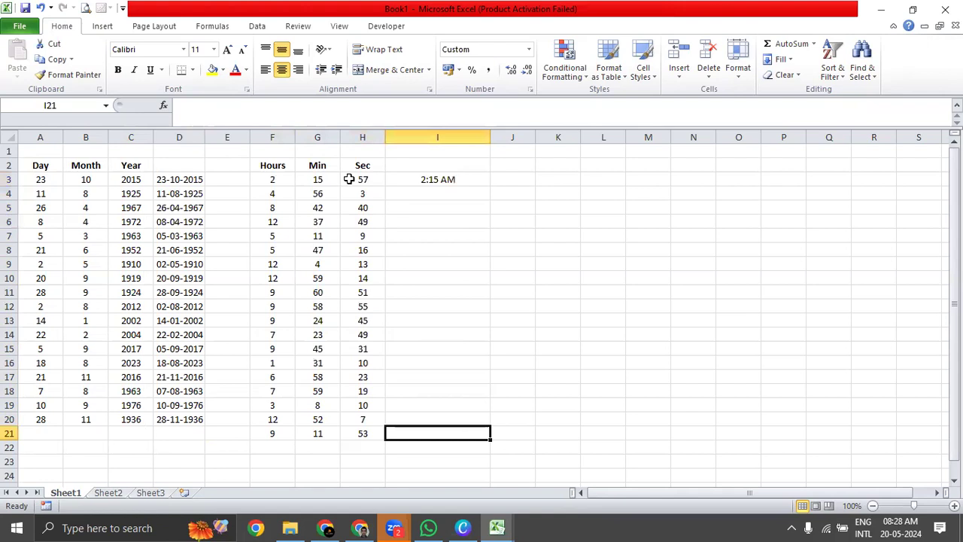
pyautogui.hotkey('ctrl', 'shift', 'Up')
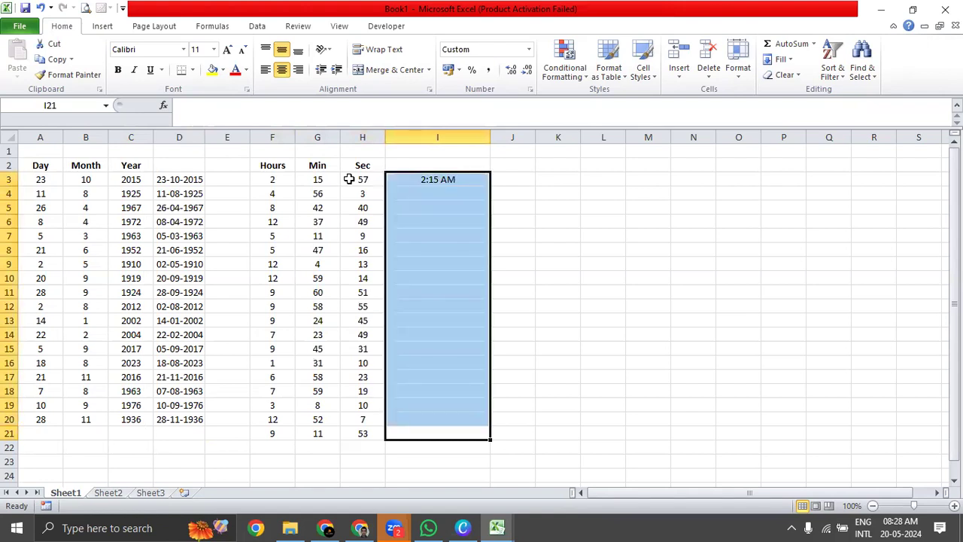
pyautogui.hotkey('ctrl', 'd')
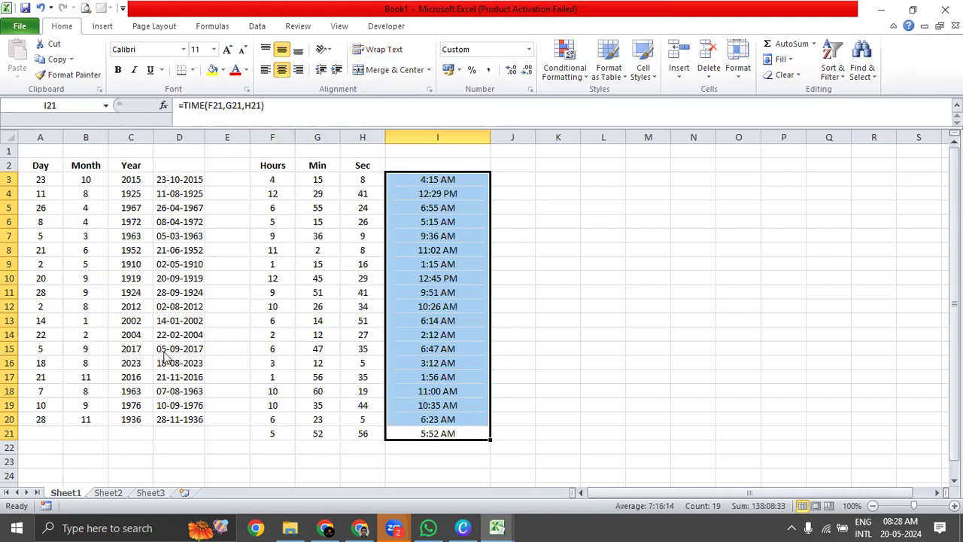
# Apply the Time number format to the results in I3:I21 so the seconds are included.
pyautogui.click(609, 89)
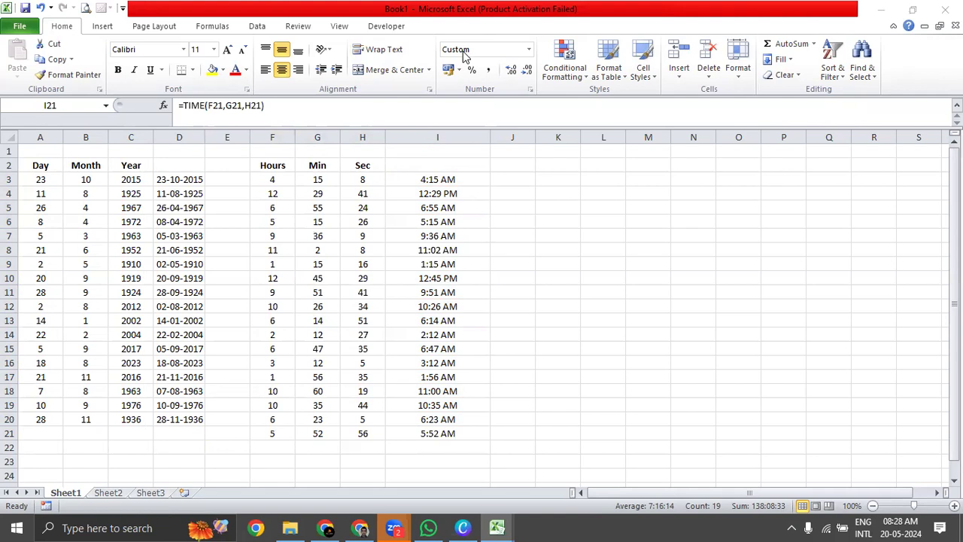
pyautogui.moveTo(189, 181); pyautogui.dragTo(188, 415)
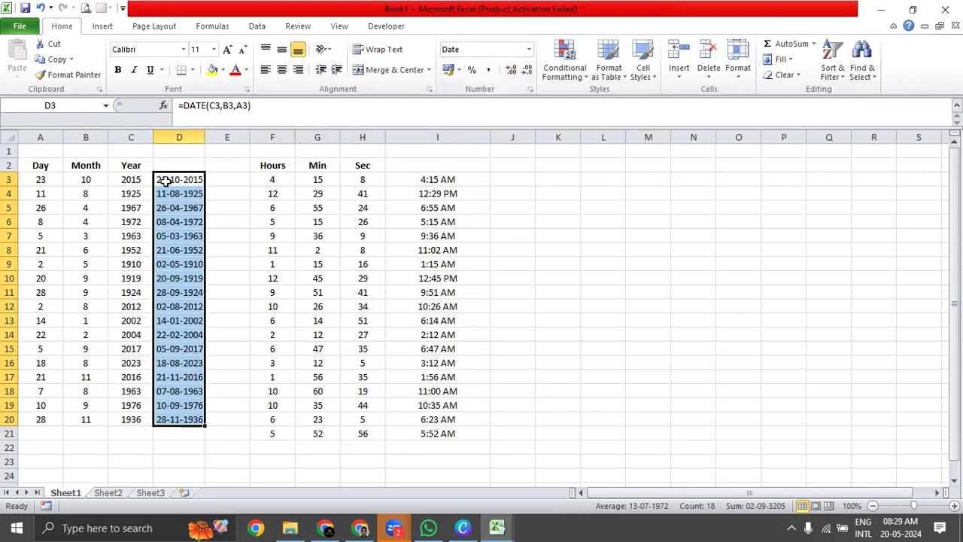
pyautogui.moveTo(454, 179); pyautogui.dragTo(449, 434)
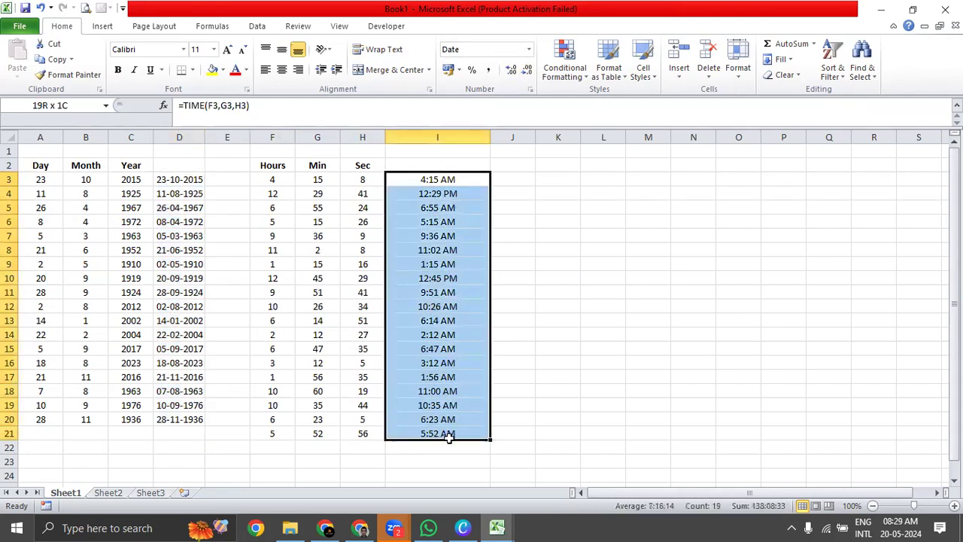
pyautogui.click(529, 50)
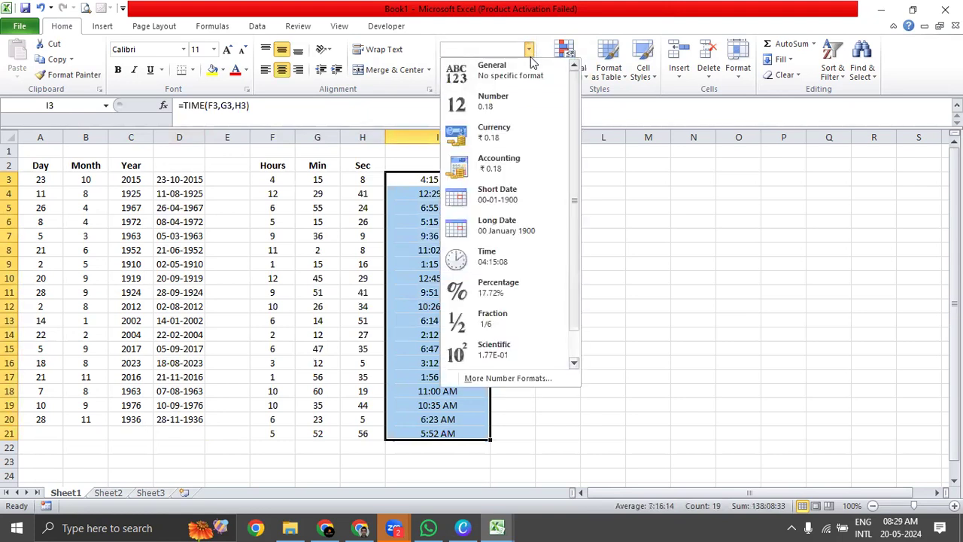
pyautogui.click(520, 256)
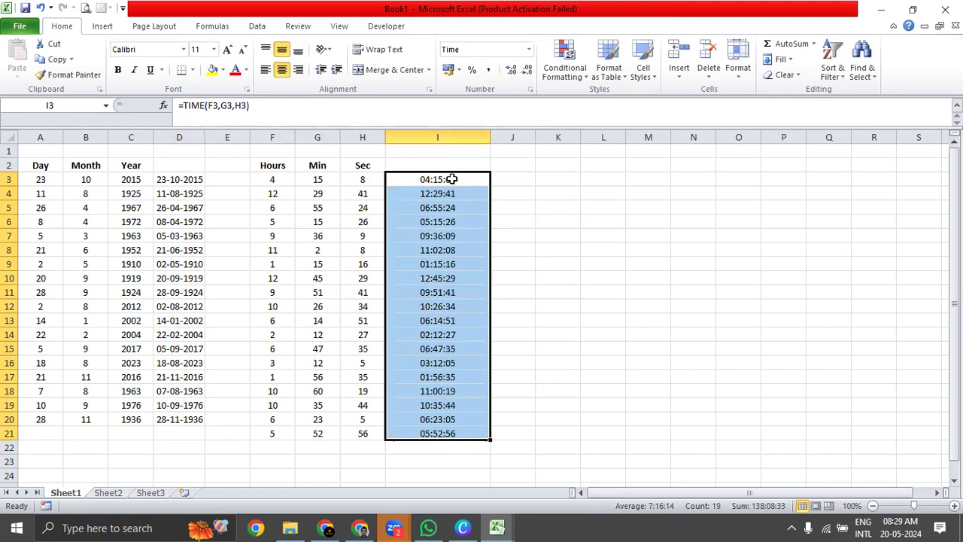
# Apply the hours-and-minutes AM/PM format to the times in I3:I21, and restore the Time format with seconds.
pyautogui.hotkey('ctrl', 'shift', '2')
pyautogui.moveTo(451, 179); pyautogui.dragTo(449, 433)
pyautogui.moveTo(451, 179); pyautogui.dragTo(452, 433)
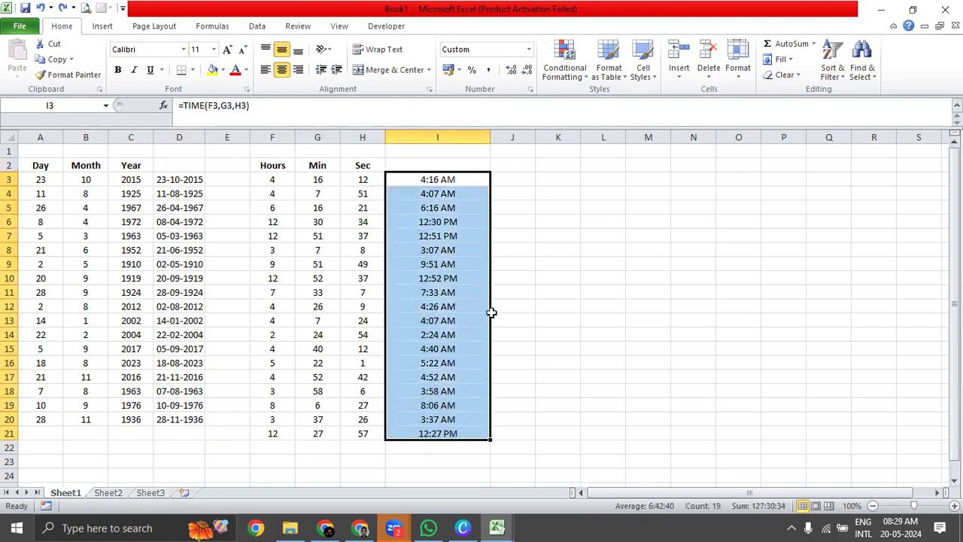
pyautogui.click(531, 51)
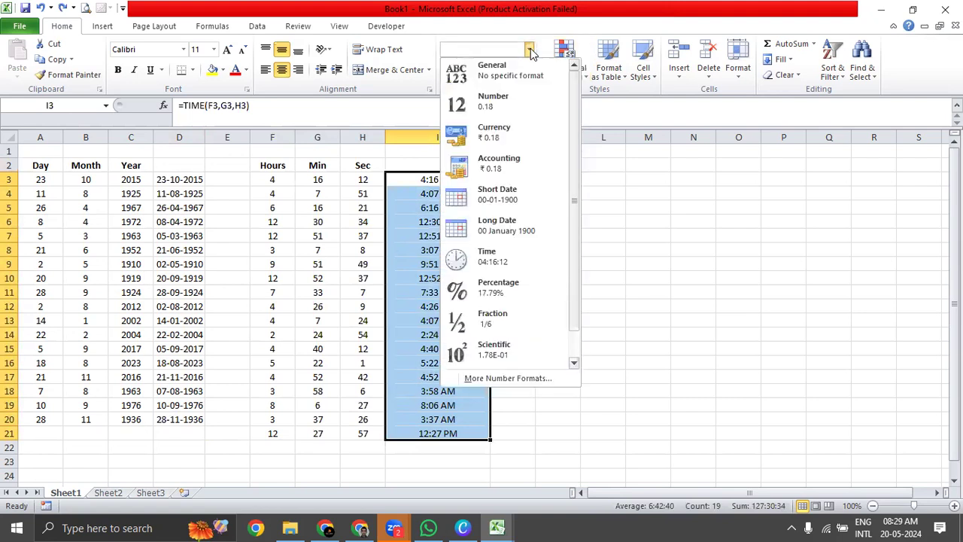
pyautogui.click(522, 264)
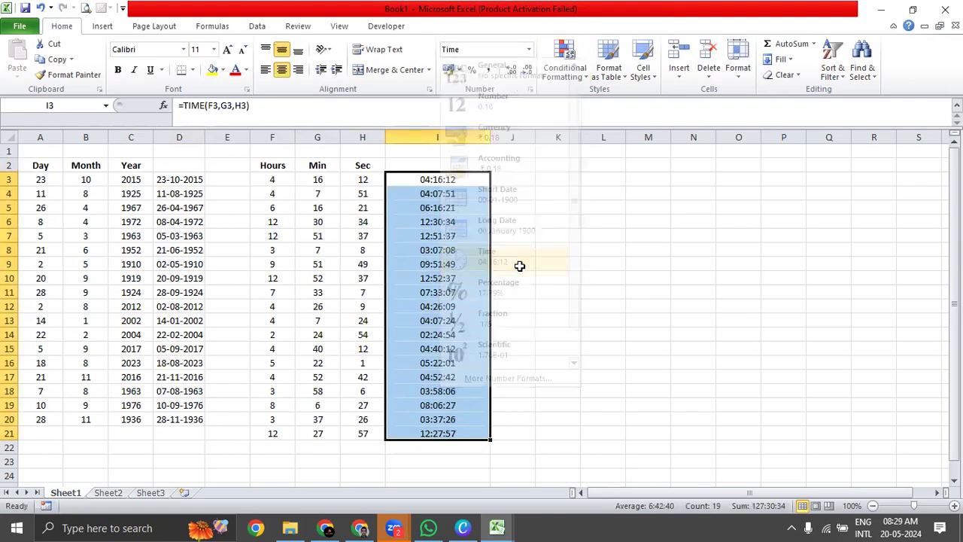
pyautogui.click(355, 198)
pyautogui.moveTo(437, 180); pyautogui.dragTo(440, 433)
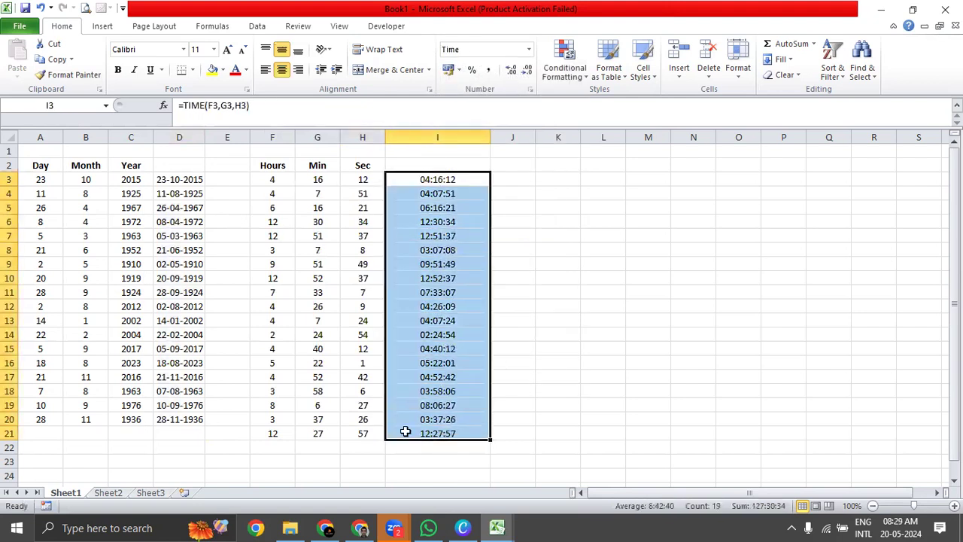
# Enter the label Date in cell D1 above the date results.
pyautogui.click(186, 180)
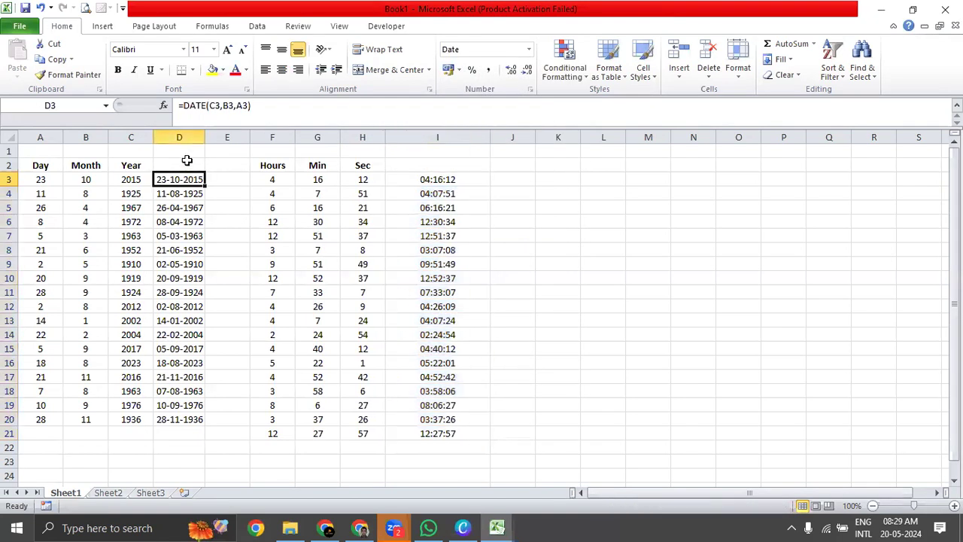
pyautogui.click(186, 160)
pyautogui.click(190, 150)
pyautogui.write('Date')
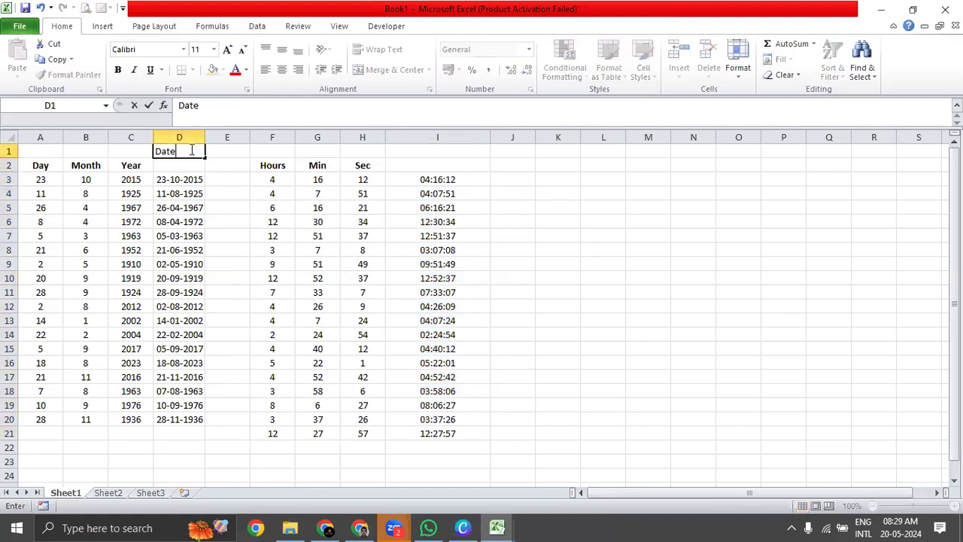
pyautogui.press('Return')
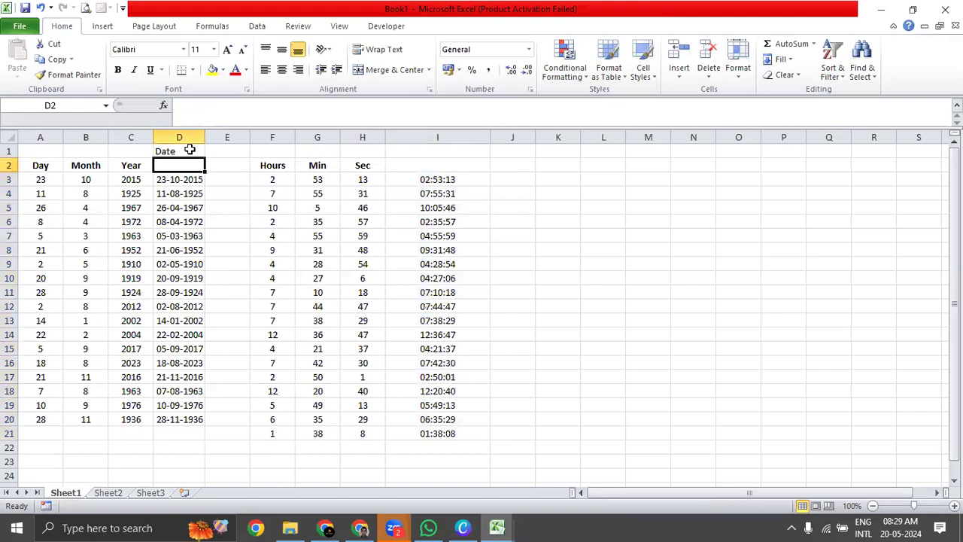
# Write =Date(C3,B3,A3 as plain text in D2 above the dates and widen column D to fit it.
pyautogui.write('=Date')
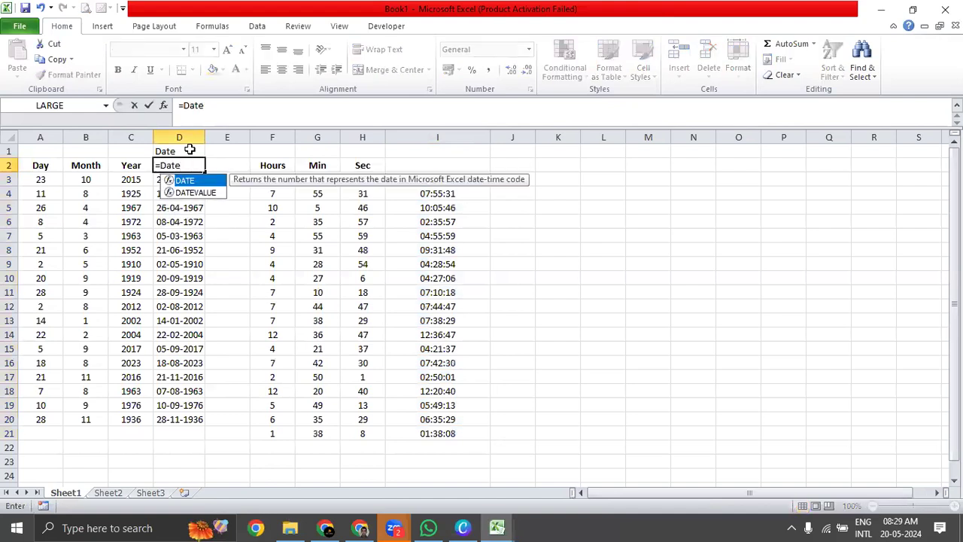
pyautogui.write('(')
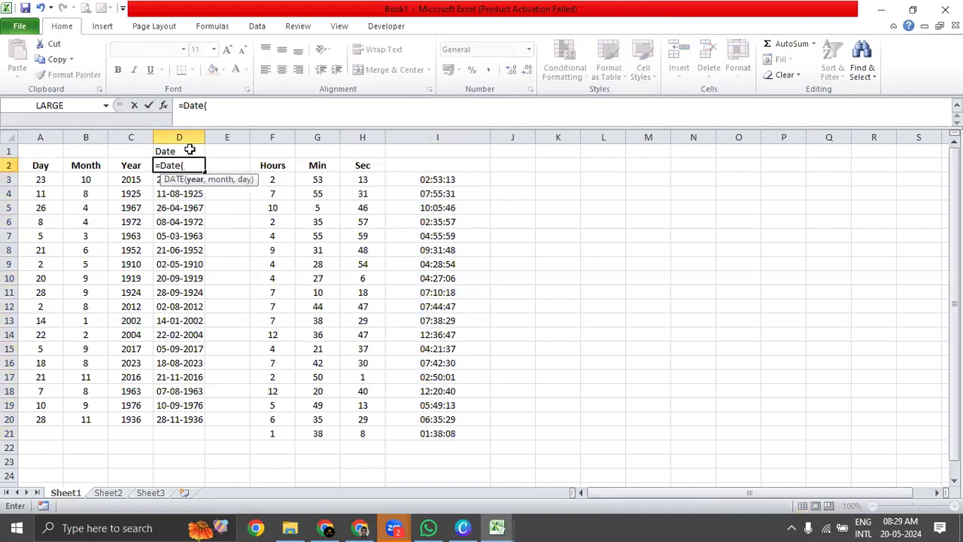
pyautogui.click(128, 181)
pyautogui.write(',')
pyautogui.click(94, 180)
pyautogui.write(',')
pyautogui.click(42, 180)
pyautogui.click(161, 169)
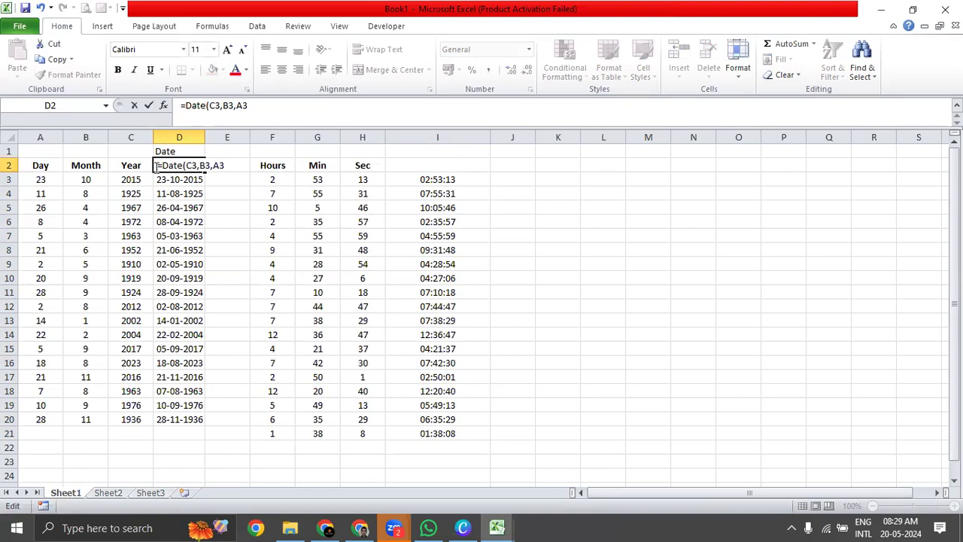
pyautogui.press('Return')
pyautogui.doubleClick(204, 137)
pyautogui.click(214, 220)
pyautogui.click(214, 163)
# Enter the label Time in cell I1 above the time results.
pyautogui.click(509, 154)
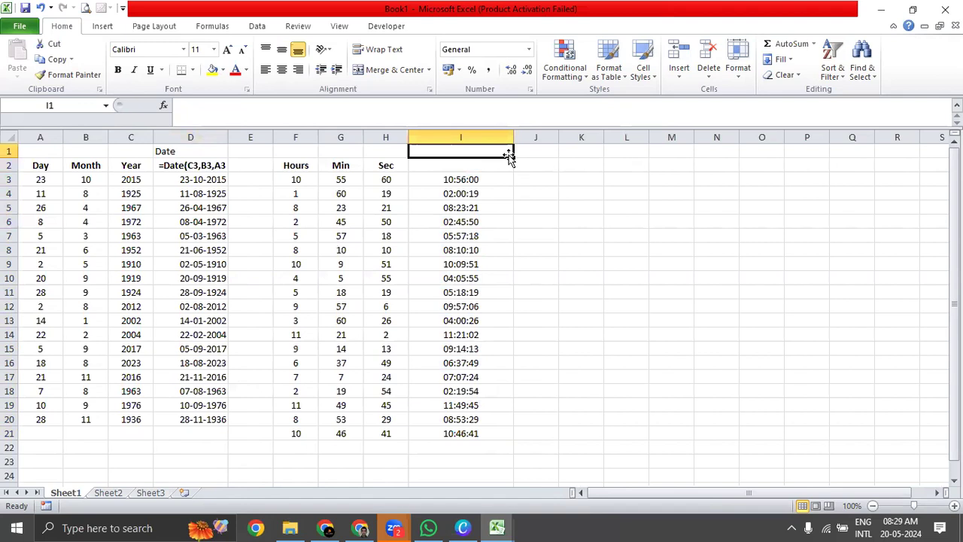
pyautogui.write('Time')
pyautogui.press('Return')
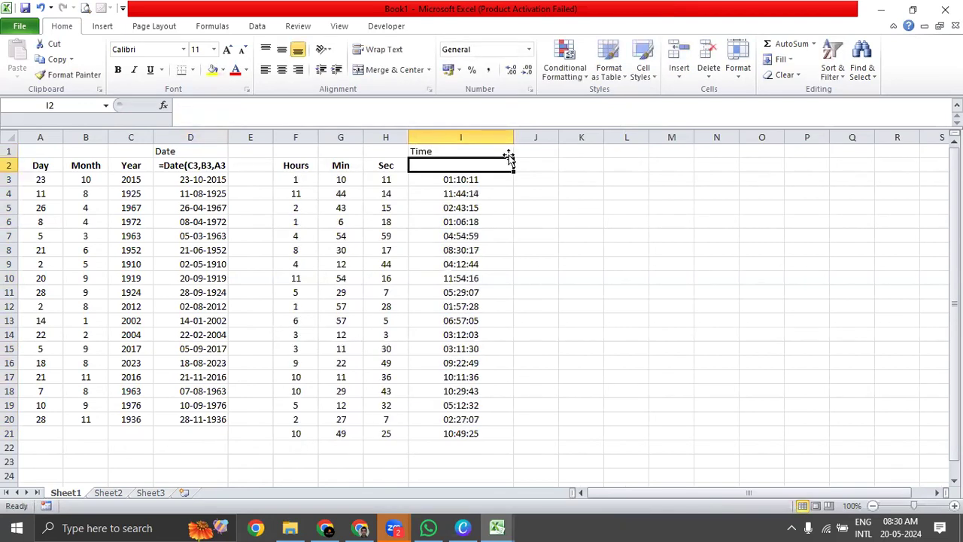
# Write =TIME(F3,G3,H3 as plain text in I2 above the time results.
pyautogui.write('=Time')
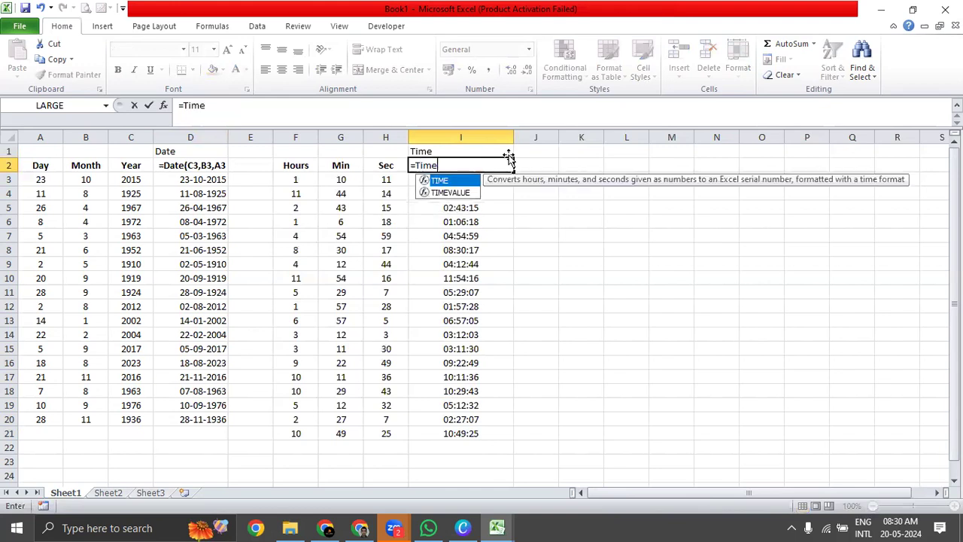
pyautogui.press('Tab')
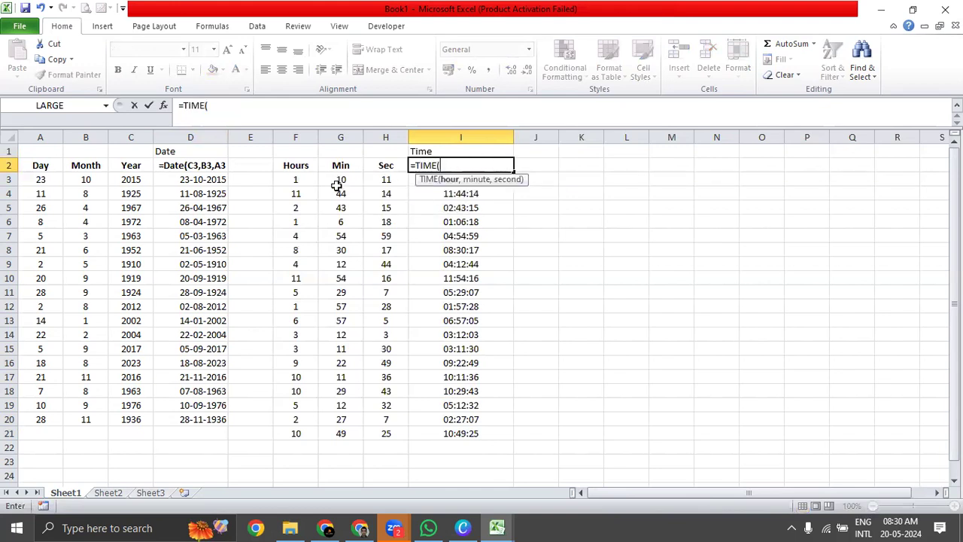
pyautogui.click(305, 182)
pyautogui.write(',')
pyautogui.click(335, 183)
pyautogui.write(',')
pyautogui.click(381, 181)
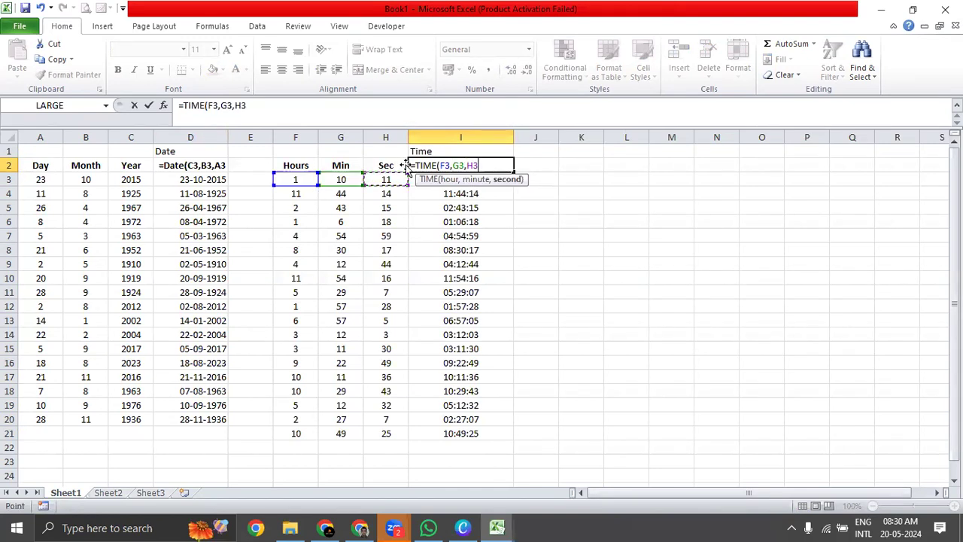
pyautogui.click(411, 167)
pyautogui.write("'")
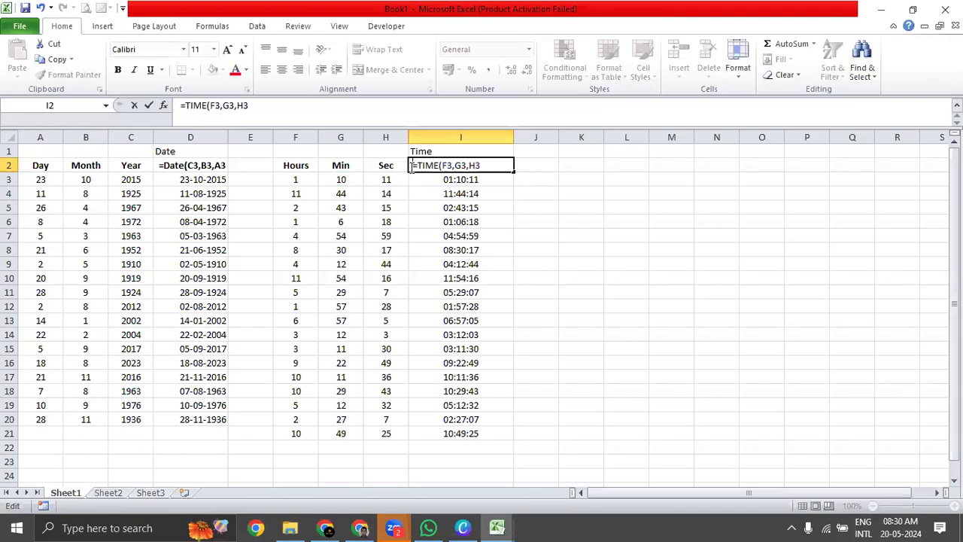
pyautogui.press('Return')
pyautogui.click(593, 191)
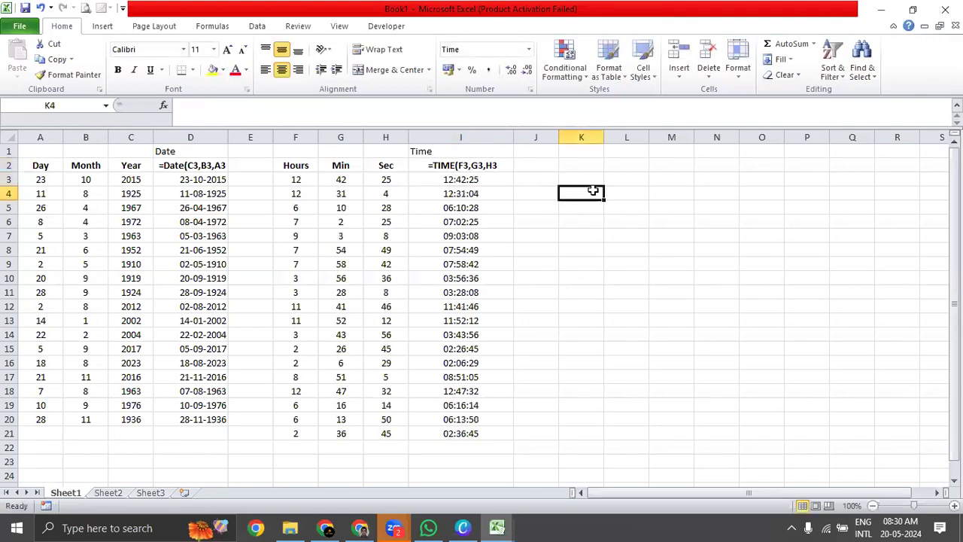
pyautogui.click(500, 164)
pyautogui.click(203, 165)
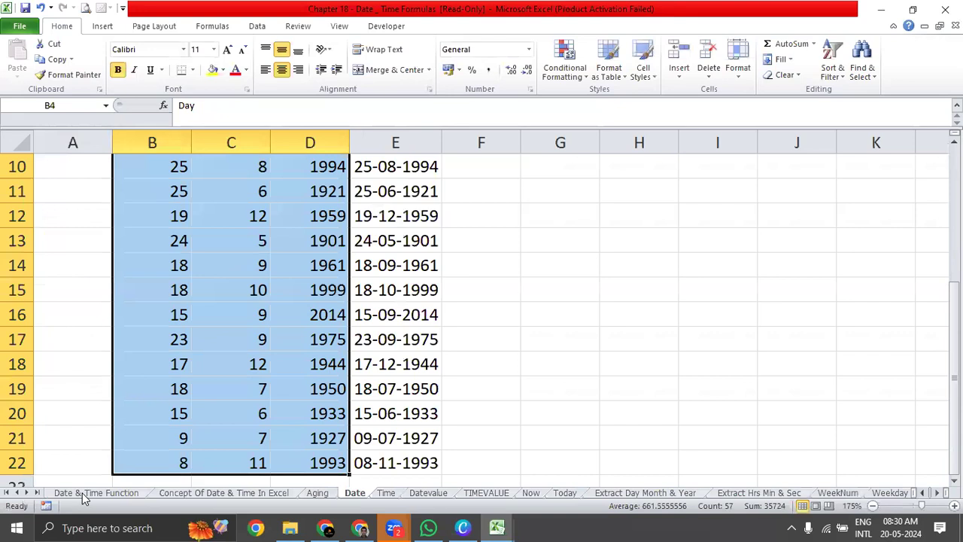
# Switch to the Chapter 18 - Date _ Time Formulas workbook and follow the DATEVALUE link in the function list.
pyautogui.click(84, 493)
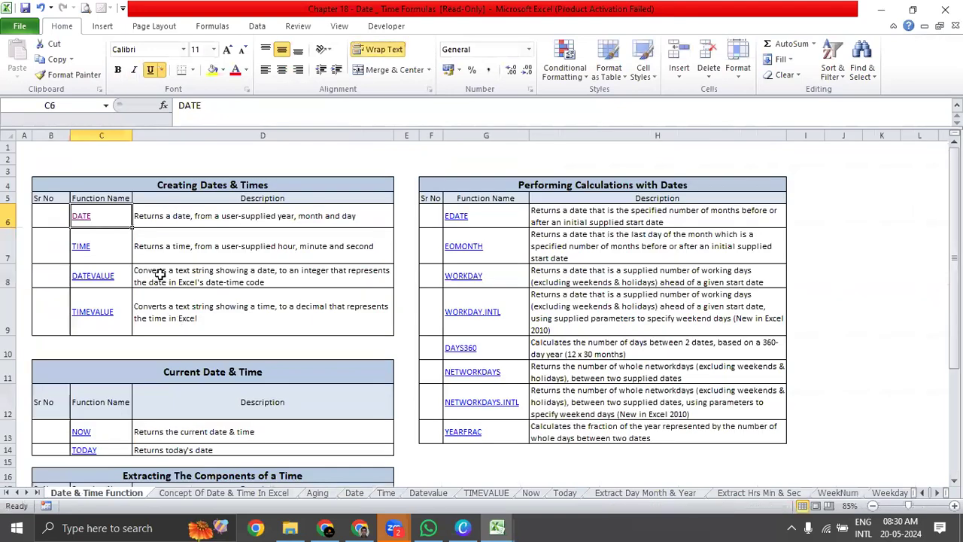
pyautogui.click(143, 273)
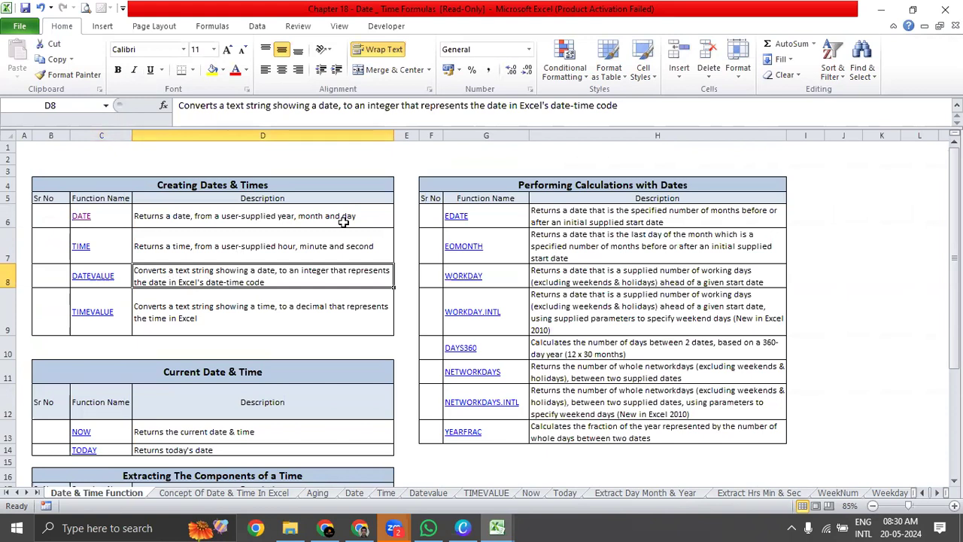
pyautogui.click(530, 50)
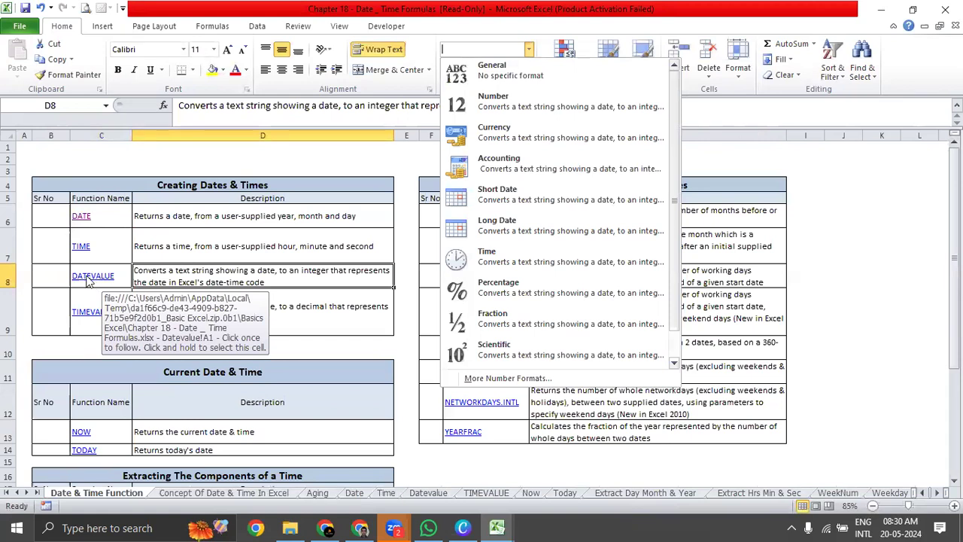
pyautogui.click(264, 265)
pyautogui.click(98, 277)
pyautogui.click(98, 277)
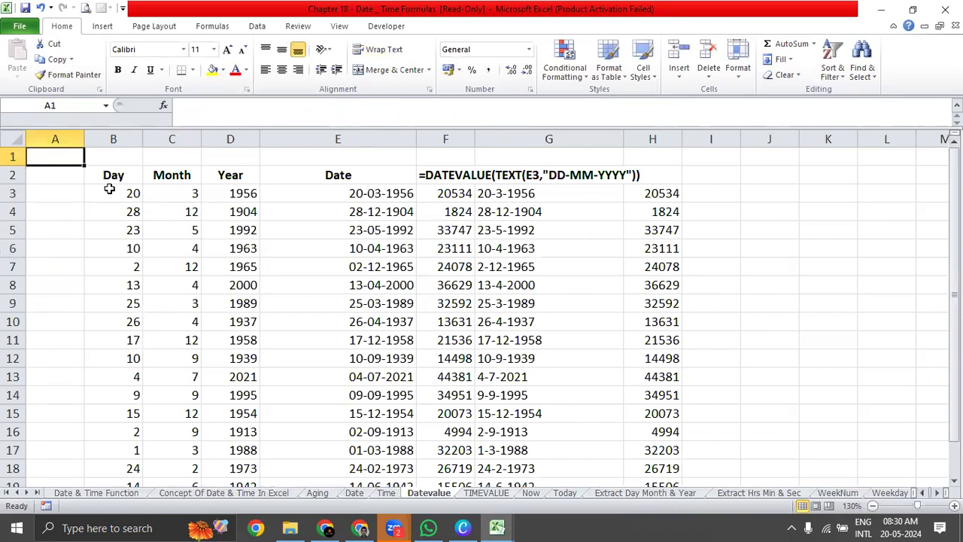
# Examine how the Datevalue sheet builds the date in column E and converts it with DATEVALUE and TEXT in column F.
pyautogui.moveTo(121, 192); pyautogui.dragTo(396, 197)
pyautogui.click(455, 195)
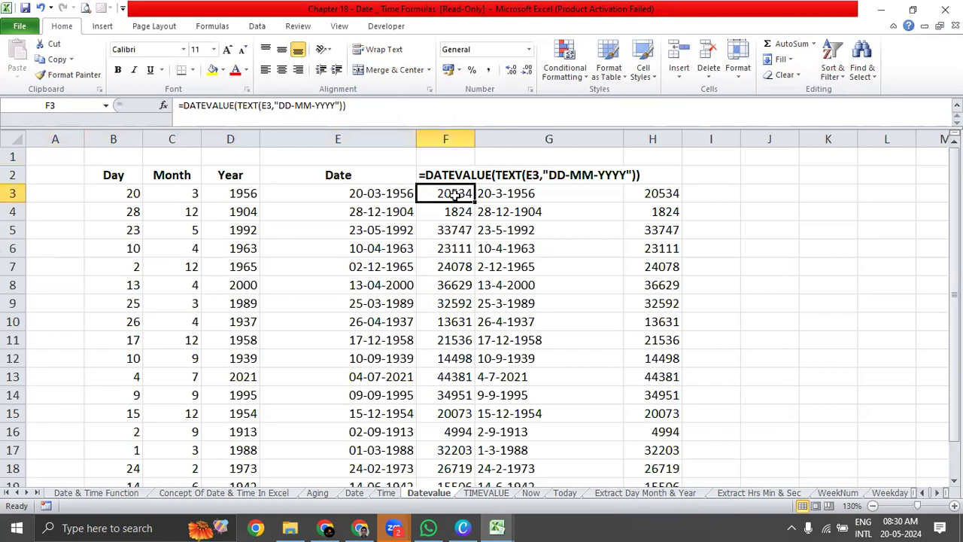
pyautogui.moveTo(455, 195); pyautogui.dragTo(446, 450)
pyautogui.scroll(1, 441, 195)
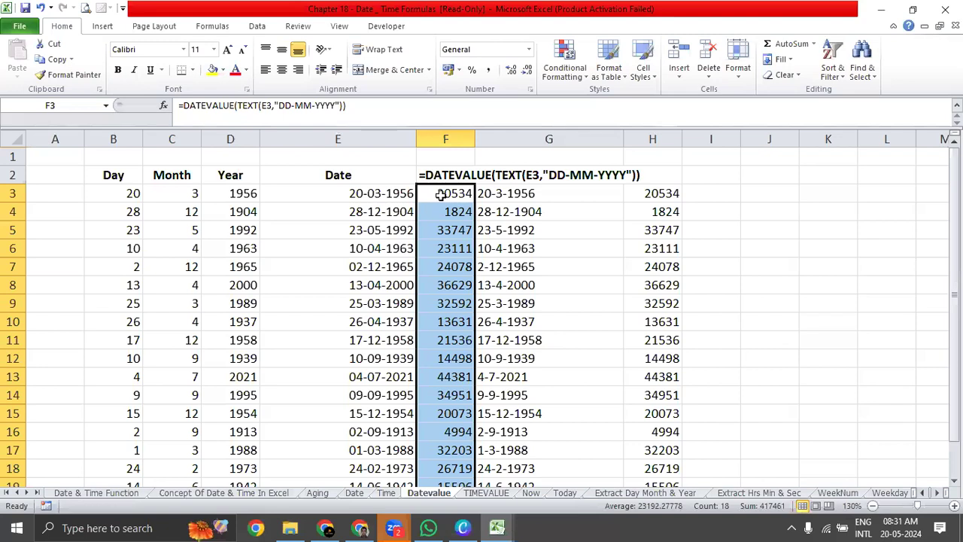
pyautogui.click(541, 205)
pyautogui.click(545, 191)
pyautogui.click(434, 194)
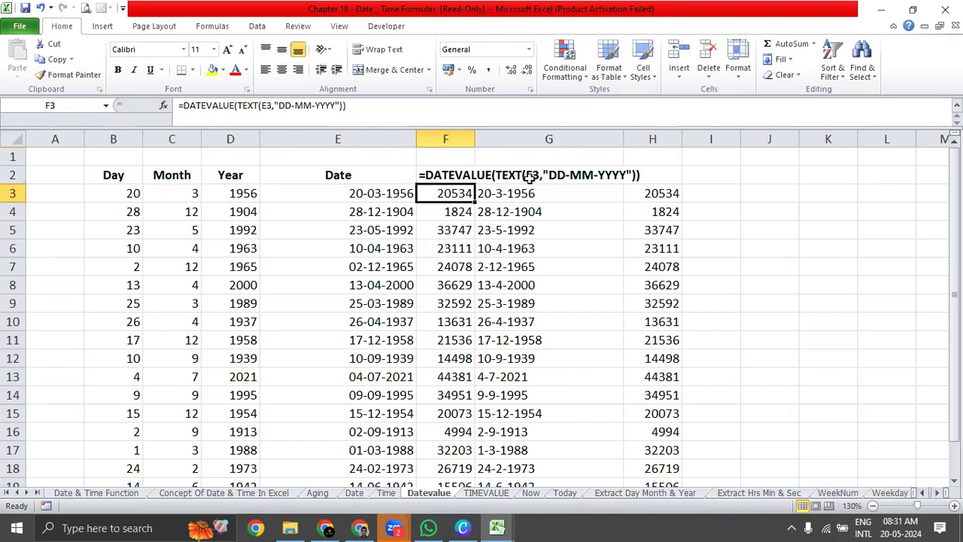
pyautogui.click(632, 194)
pyautogui.click(430, 195)
pyautogui.click(371, 198)
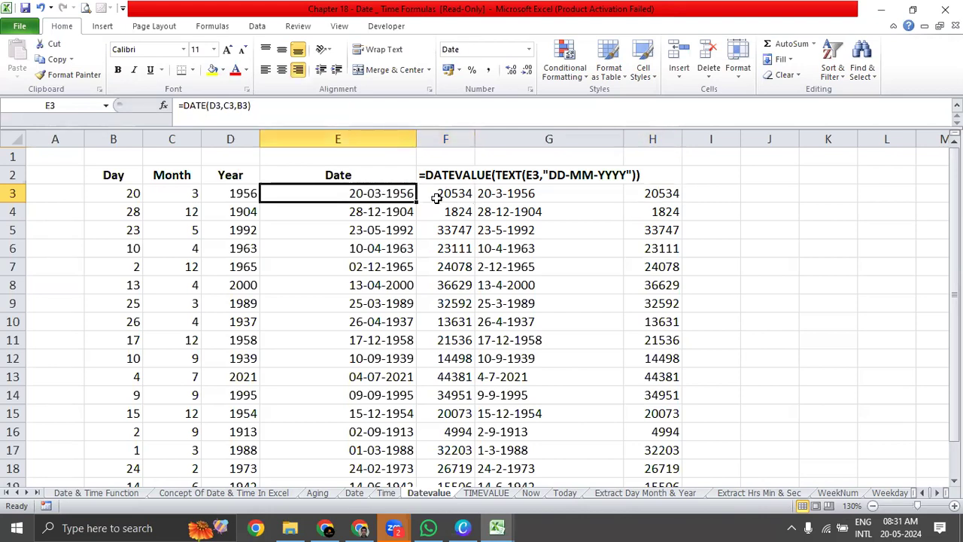
pyautogui.click(437, 197)
# Return to the Book1 workbook and insert a blank column E directly after the Date column.
pyautogui.hotkey('alt', 'Tab')
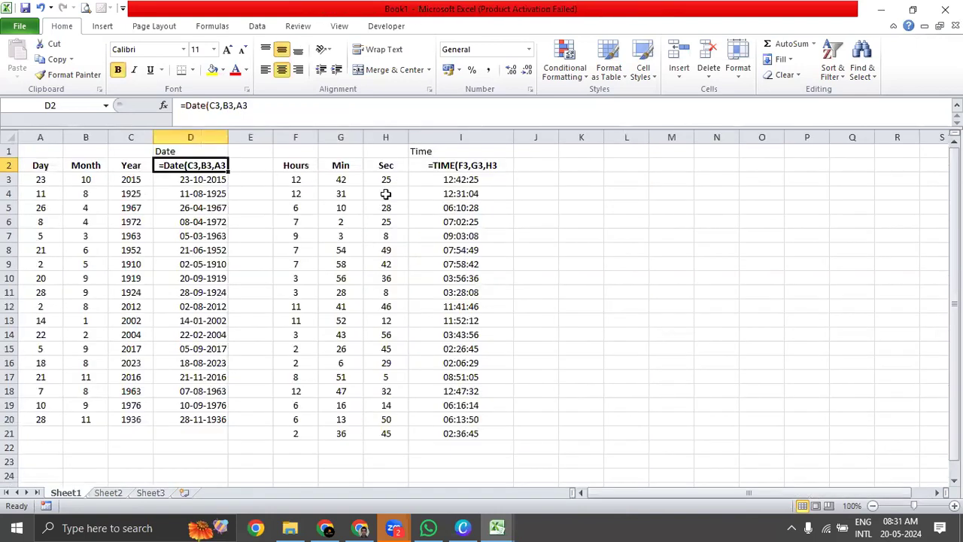
pyautogui.click(244, 132)
pyautogui.rightClick(245, 134)
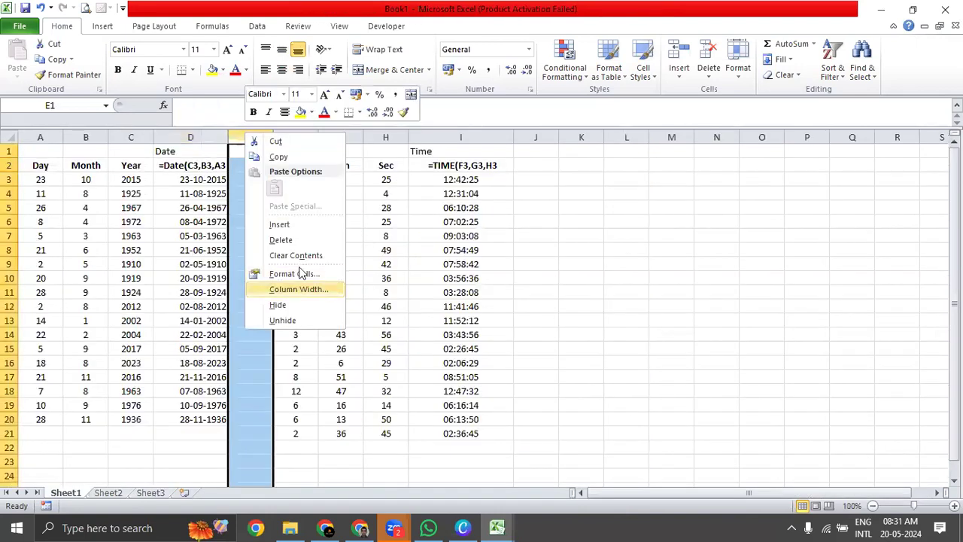
pyautogui.click(309, 225)
pyautogui.rightClick(285, 138)
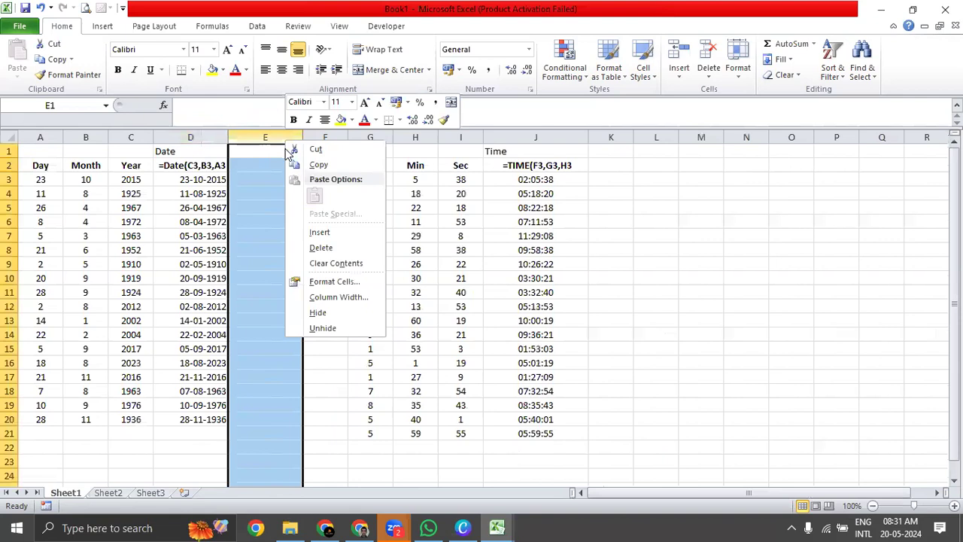
pyautogui.click(332, 246)
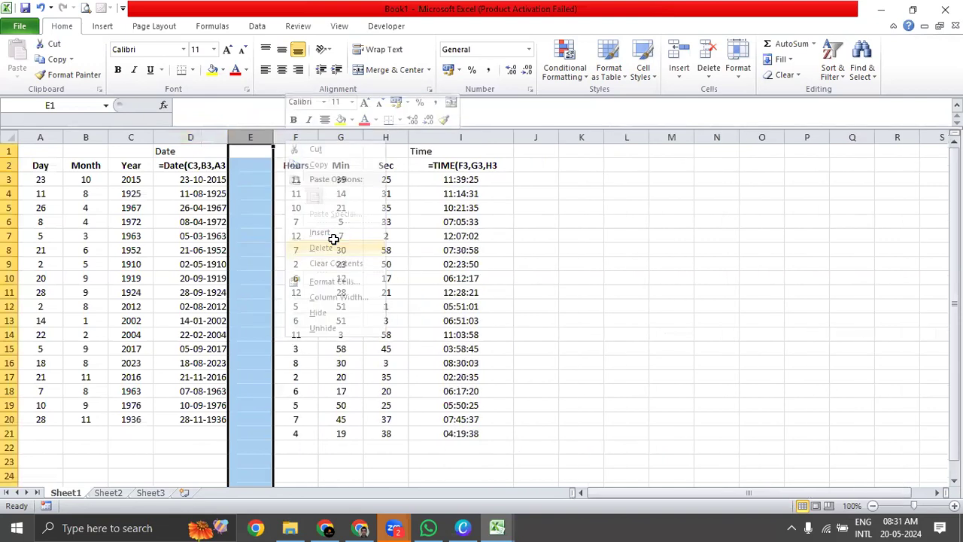
pyautogui.rightClick(268, 138)
pyautogui.click(315, 233)
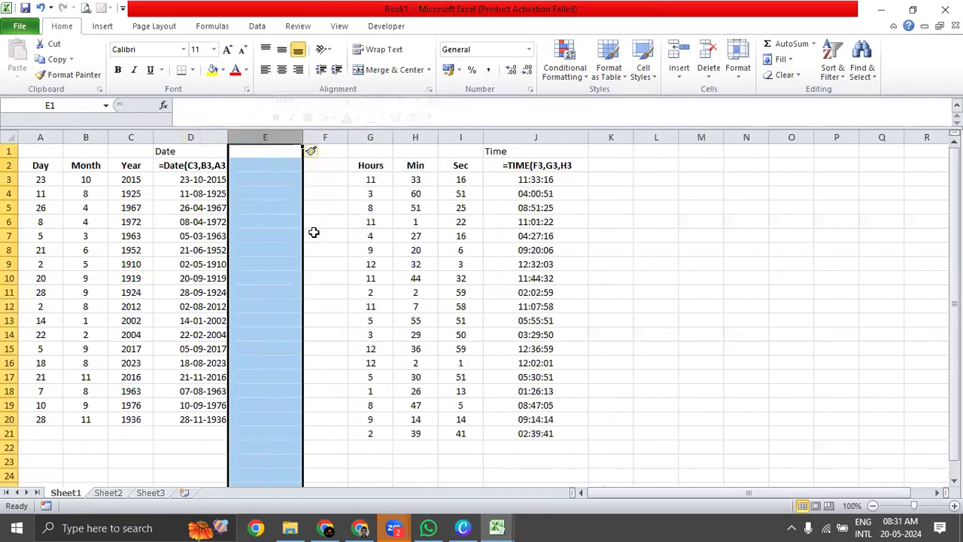
# Enter the label Date Value in cell E1 of the new column.
pyautogui.click(281, 180)
pyautogui.click(278, 152)
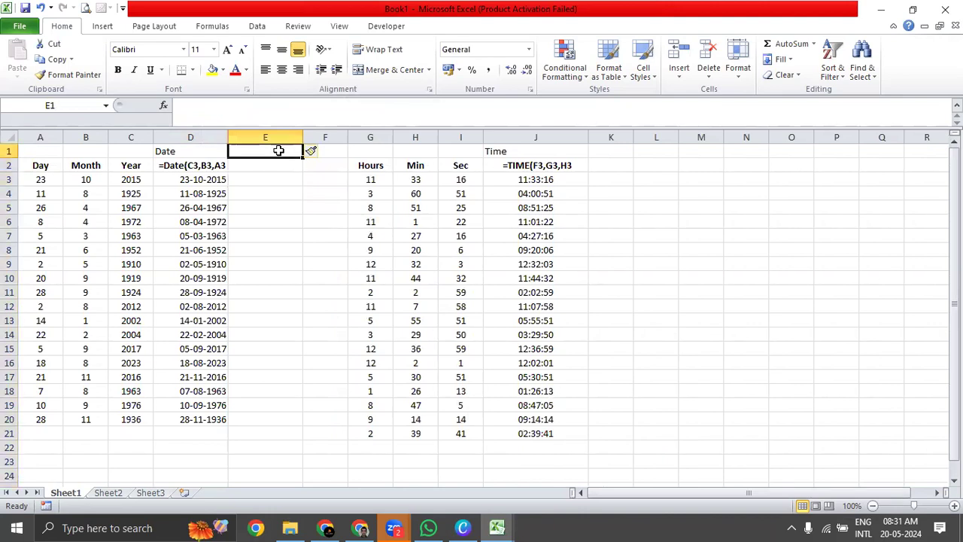
pyautogui.write('Date Value')
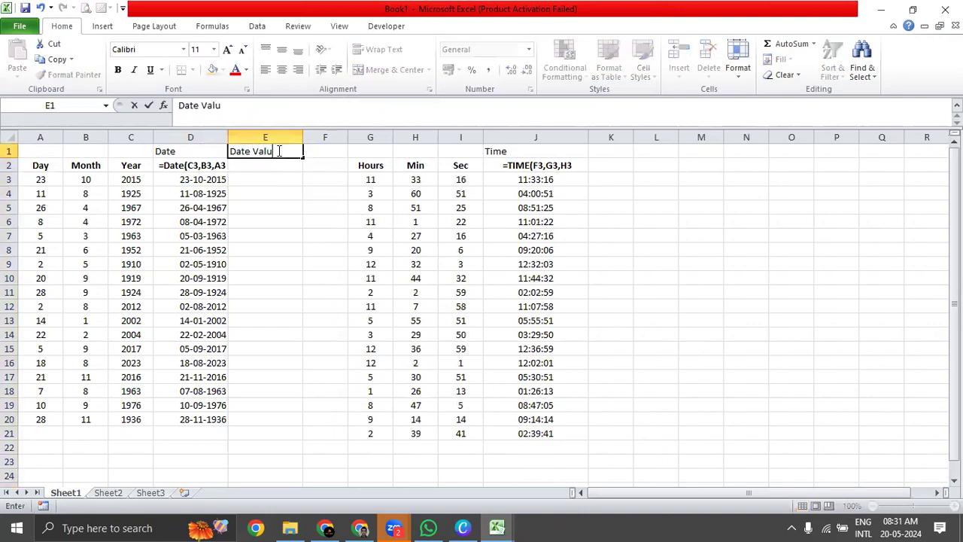
pyautogui.press('Return')
pyautogui.press('Return')
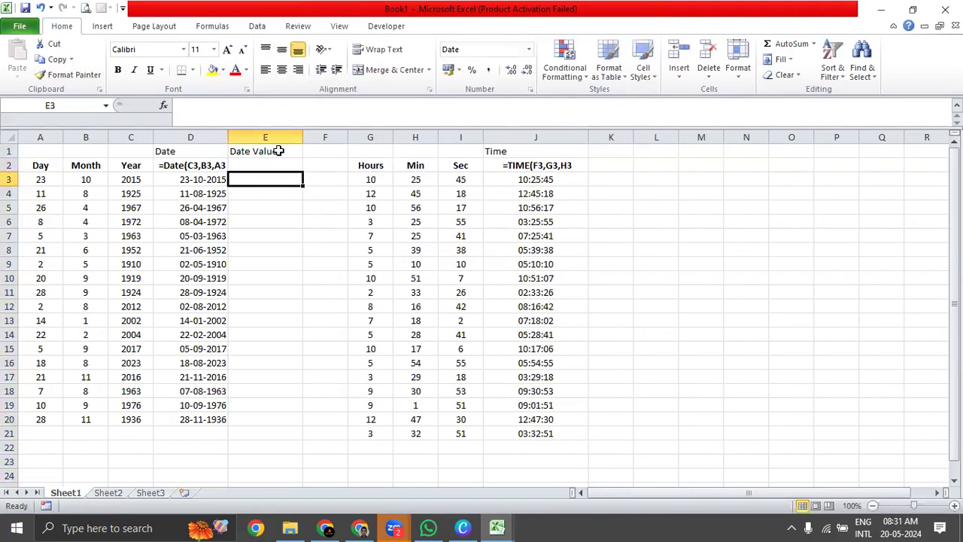
# Enter the formula =DATEVALUE(D3) in cell E3 of the Date Value column.
pyautogui.write('=Datev')
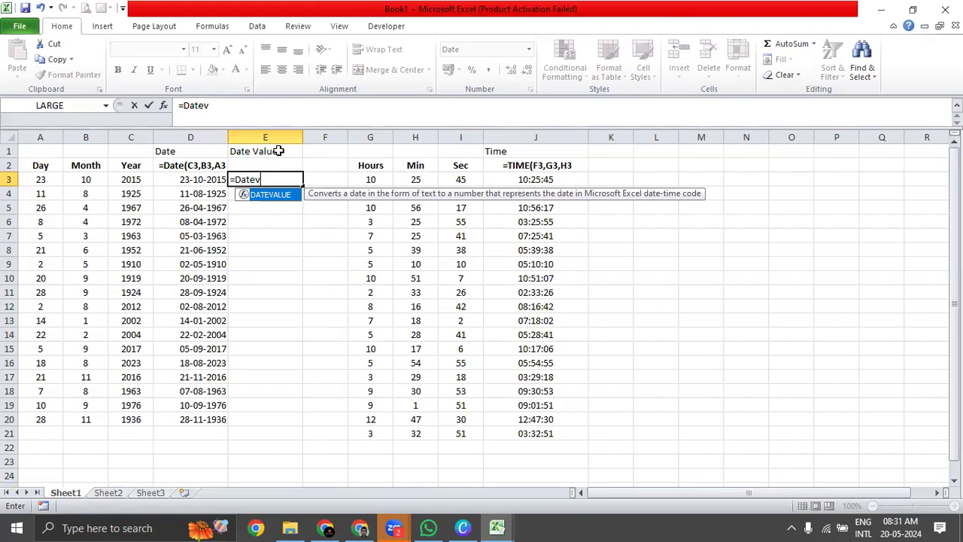
pyautogui.press('Tab')
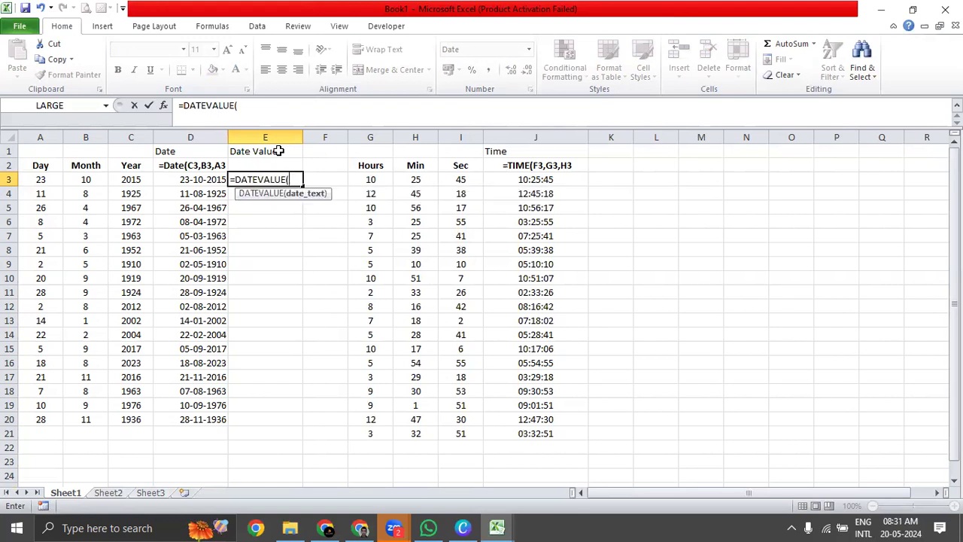
pyautogui.click(212, 179)
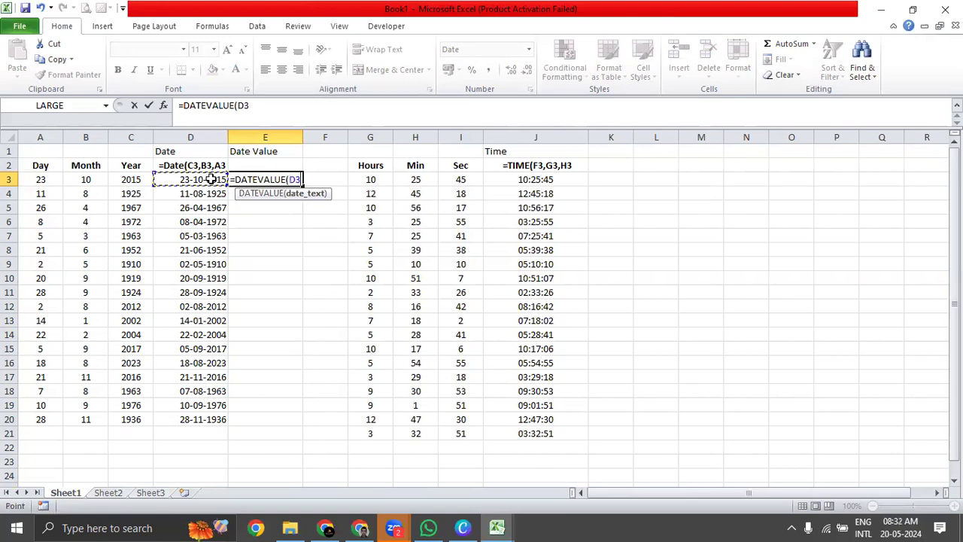
pyautogui.write(')')
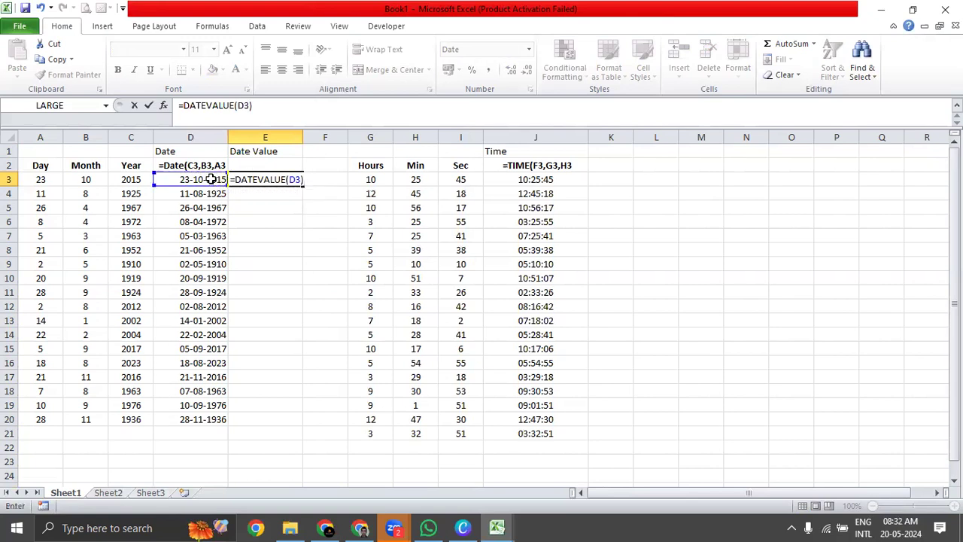
pyautogui.press('Return')
pyautogui.press('Up')
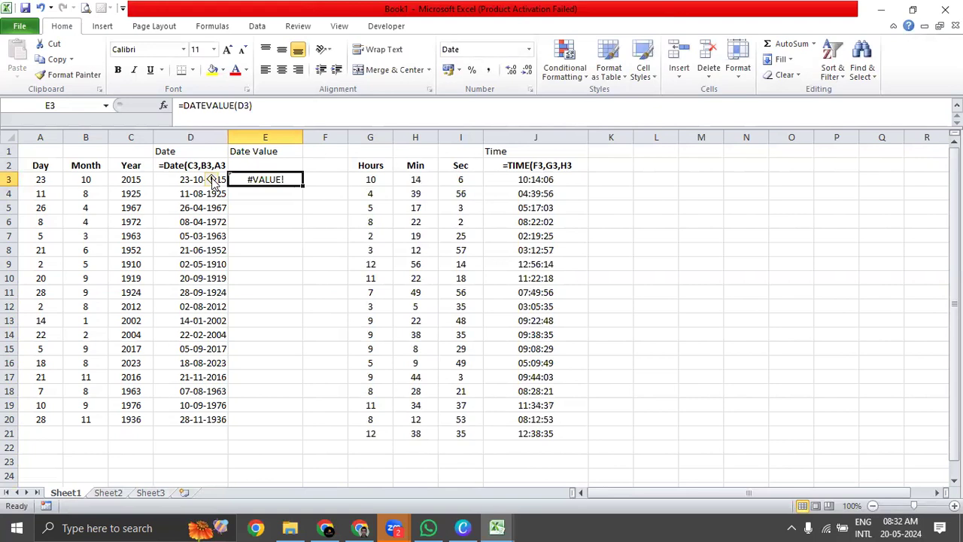
pyautogui.press('XF86AudioLowerVolume')
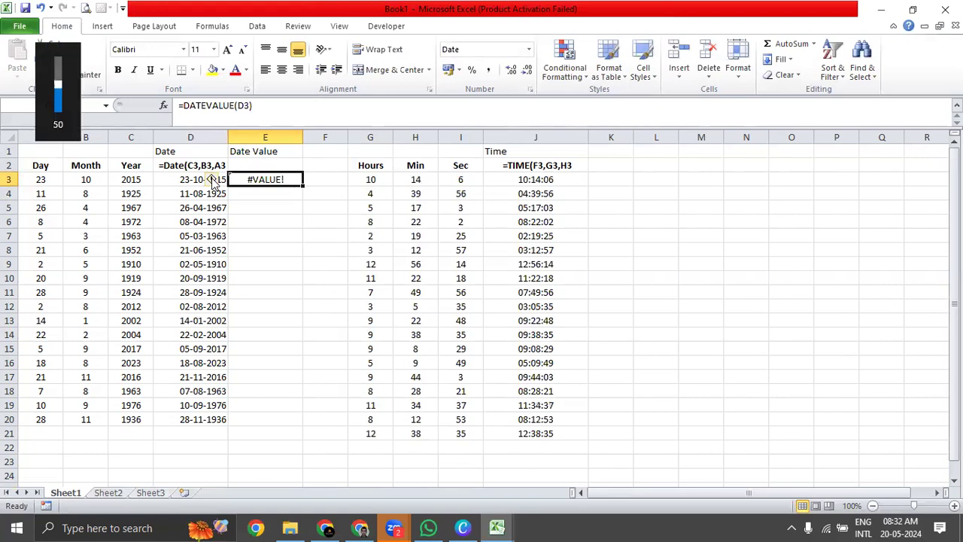
pyautogui.press('XF86AudioRaiseVolume')
pyautogui.press('XF86AudioRaiseVolume')
pyautogui.press('XF86AudioRaiseVolume')
pyautogui.press('XF86AudioRaiseVolume')
pyautogui.press('XF86AudioRaiseVolume')
pyautogui.press('XF86AudioRaiseVolume')
pyautogui.press('XF86AudioRaiseVolume')
pyautogui.press('XF86AudioRaiseVolume')
pyautogui.press('XF86AudioRaiseVolume')
pyautogui.press('XF86AudioRaiseVolume')
pyautogui.press('XF86AudioRaiseVolume')
pyautogui.press('XF86AudioRaiseVolume')
pyautogui.press('XF86AudioRaiseVolume')
pyautogui.press('XF86AudioRaiseVolume')
pyautogui.press('XF86AudioRaiseVolume')
pyautogui.press('XF86AudioRaiseVolume')
pyautogui.press('XF86AudioRaiseVolume')
pyautogui.press('XF86AudioRaiseVolume')
pyautogui.press('XF86AudioRaiseVolume')
pyautogui.press('XF86AudioRaiseVolume')
# Edit the DATEVALUE formula in E3, replacing its argument with a nested TEXT function that takes D3 as its value.
pyautogui.doubleClick(297, 181)
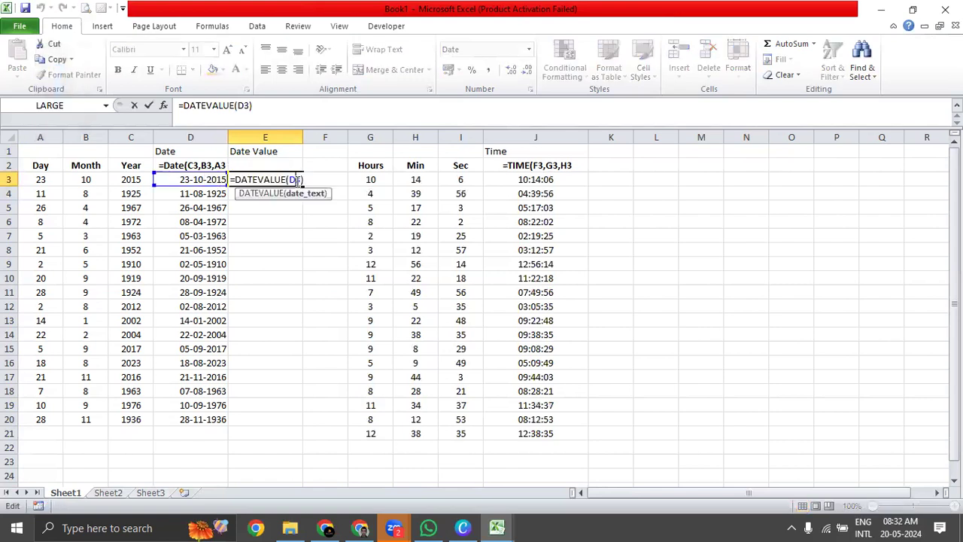
pyautogui.press('BackSpace')
pyautogui.press('BackSpace')
pyautogui.press('BackSpace')
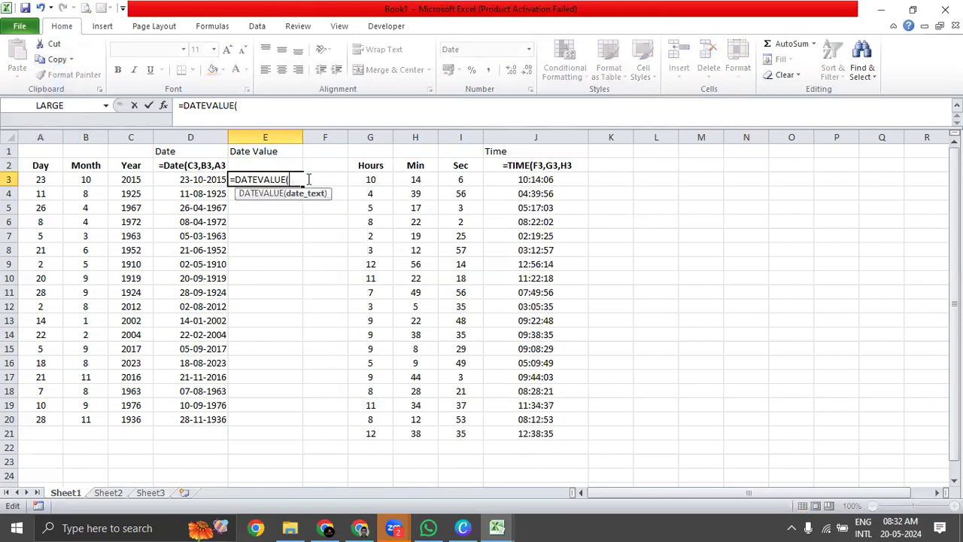
pyautogui.write('Tex')
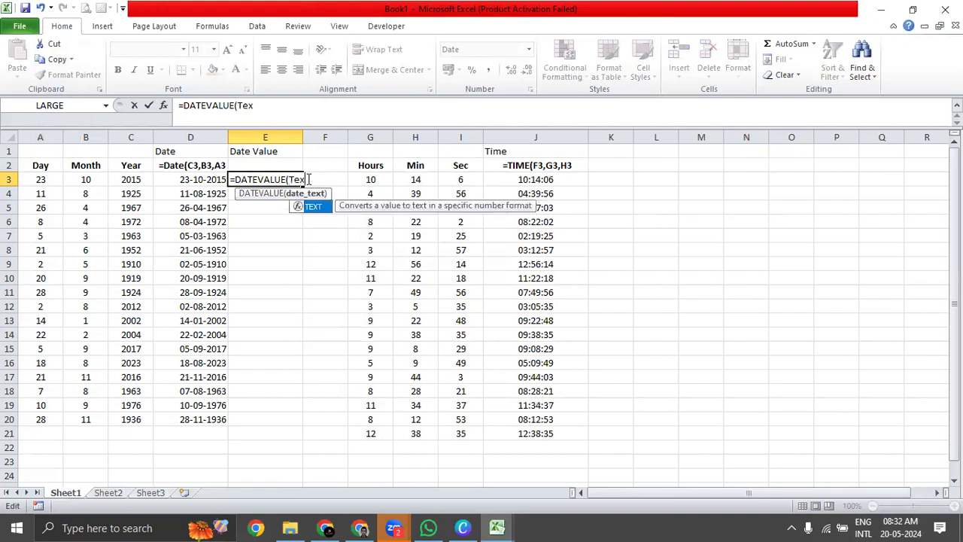
pyautogui.press('Tab')
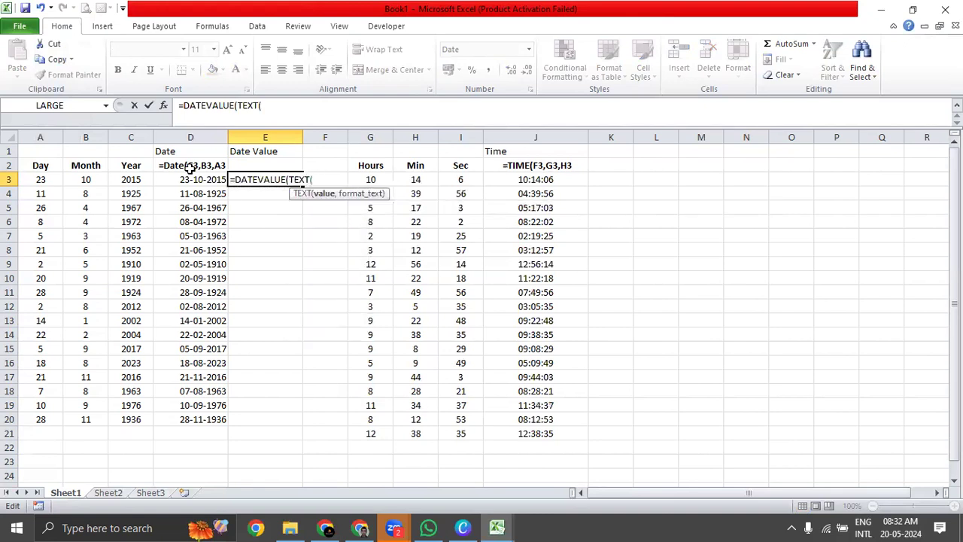
pyautogui.click(183, 182)
pyautogui.write(',')
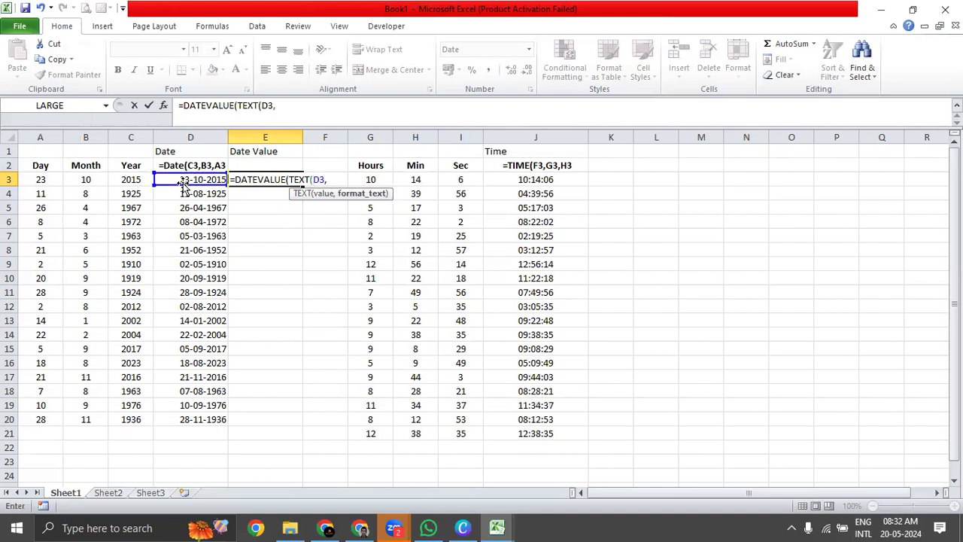
pyautogui.write('""')
# Complete the E3 formula with the format text "DD/MM/YY" so it reads =DATEVALUE(TEXT(D3,"DD/MM/YY")).
pyautogui.click(332, 179)
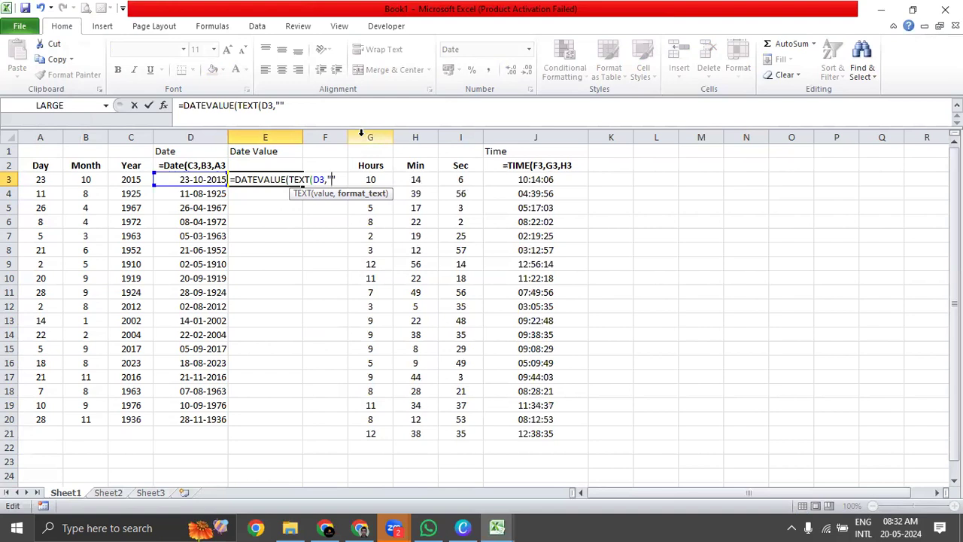
pyautogui.write('DD/MM/')
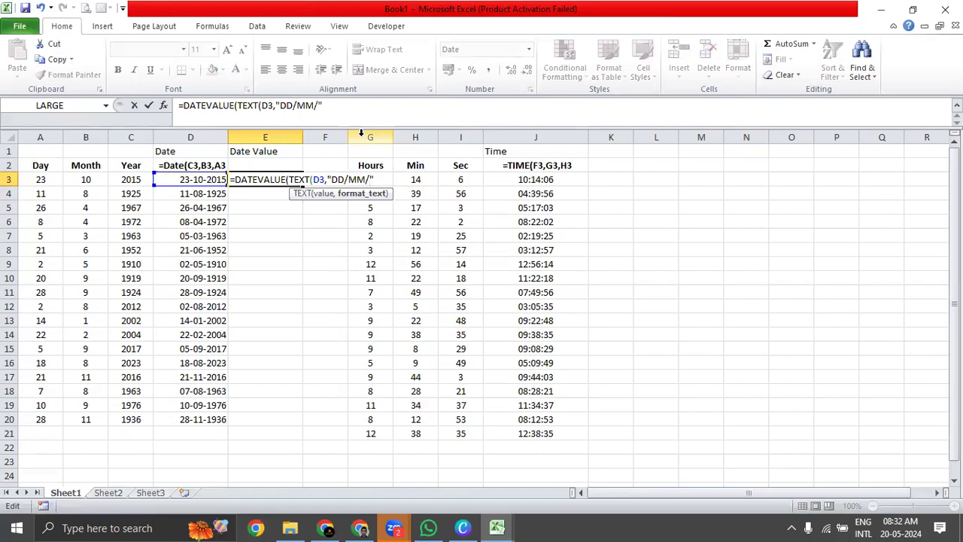
pyautogui.write('YY')
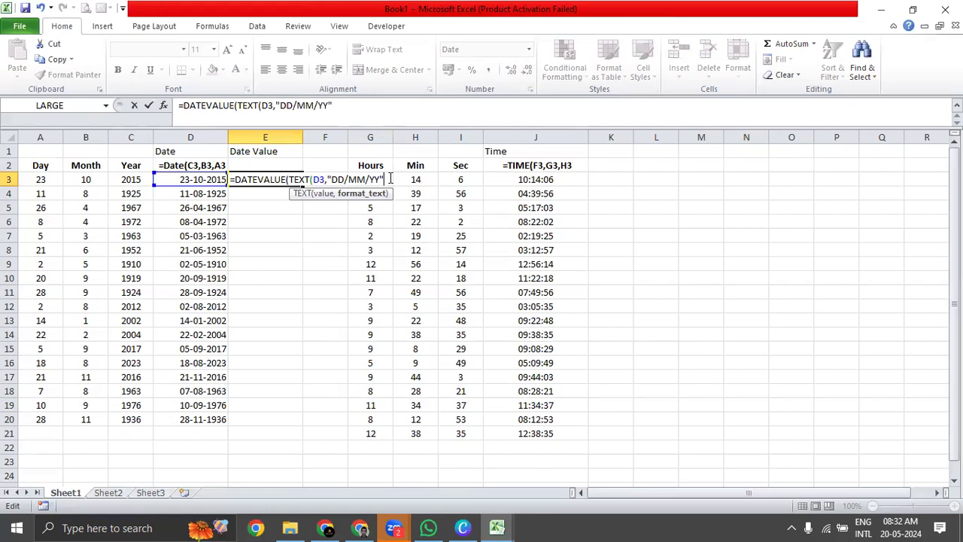
pyautogui.write('))')
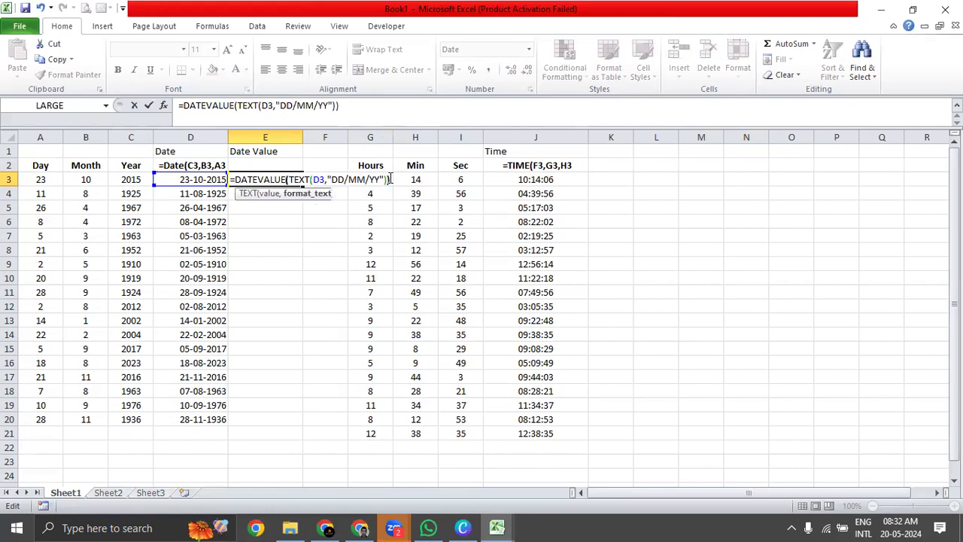
pyautogui.press('Return')
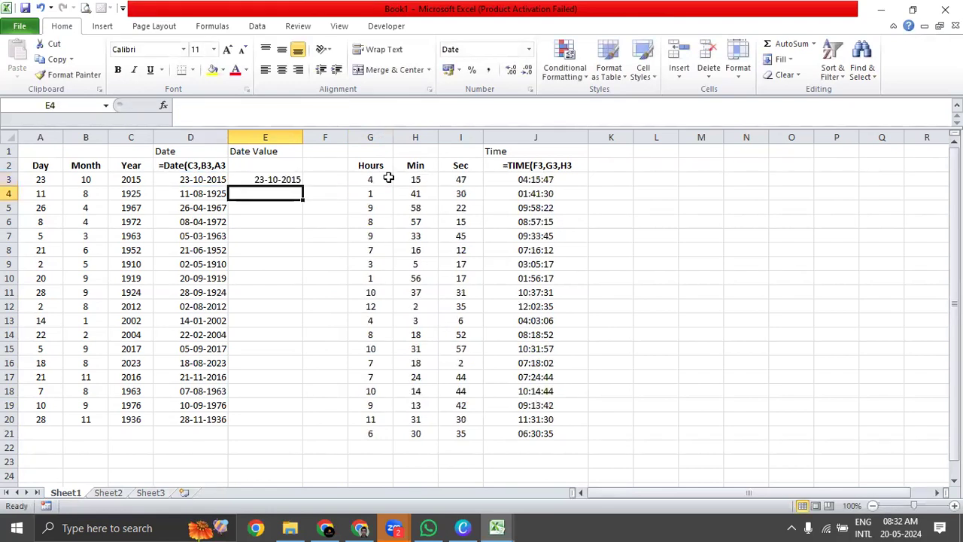
# Center the contents of cell E3 horizontally.
pyautogui.press('Up')
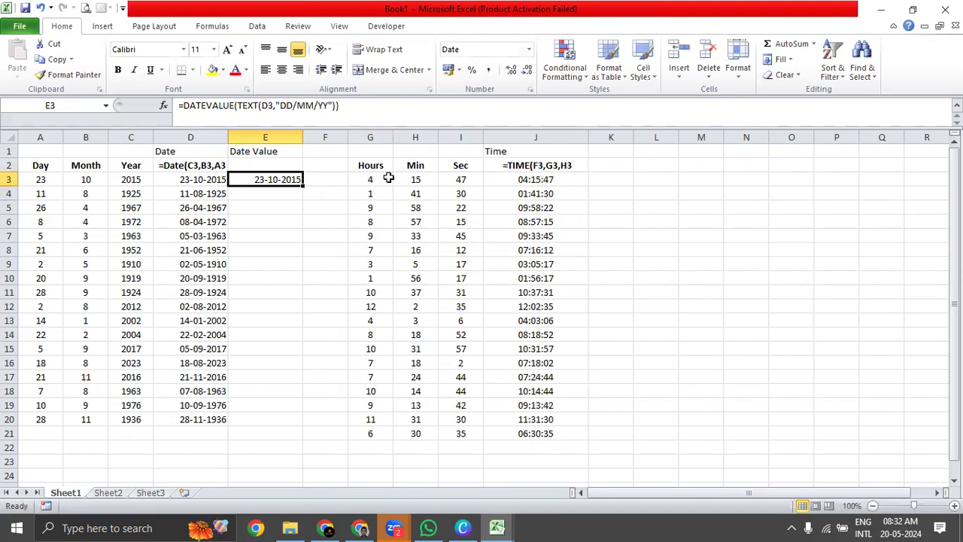
pyautogui.hotkey('alt', 'h')
pyautogui.press('a')
pyautogui.press('c')
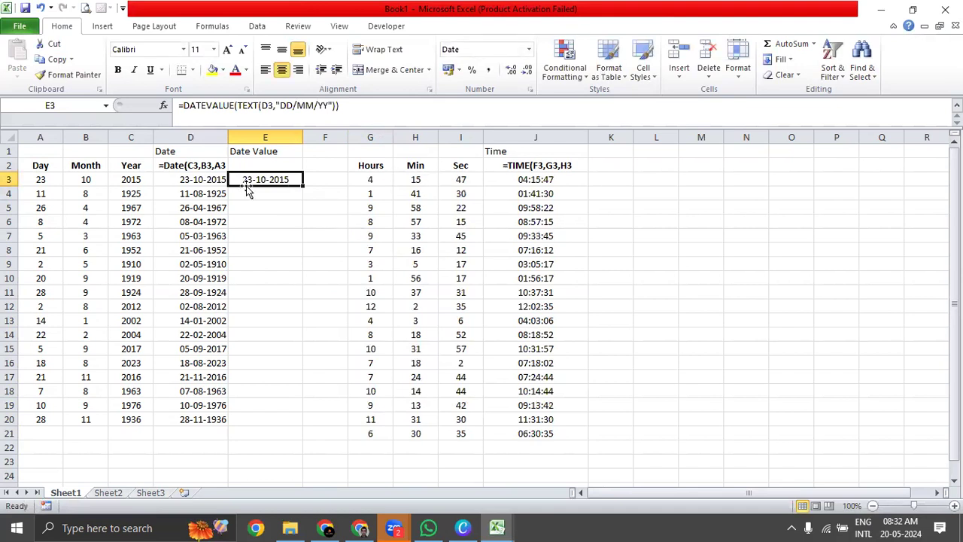
# Compare D3 and E3 with columns E to G of the Datevalue sheet in the Chapter 18 - Date _ Time Formulas workbook.
pyautogui.click(211, 183)
pyautogui.click(251, 177)
pyautogui.hotkey('alt', 'Tab')
pyautogui.click(442, 218)
pyautogui.click(450, 197)
pyautogui.click(568, 217)
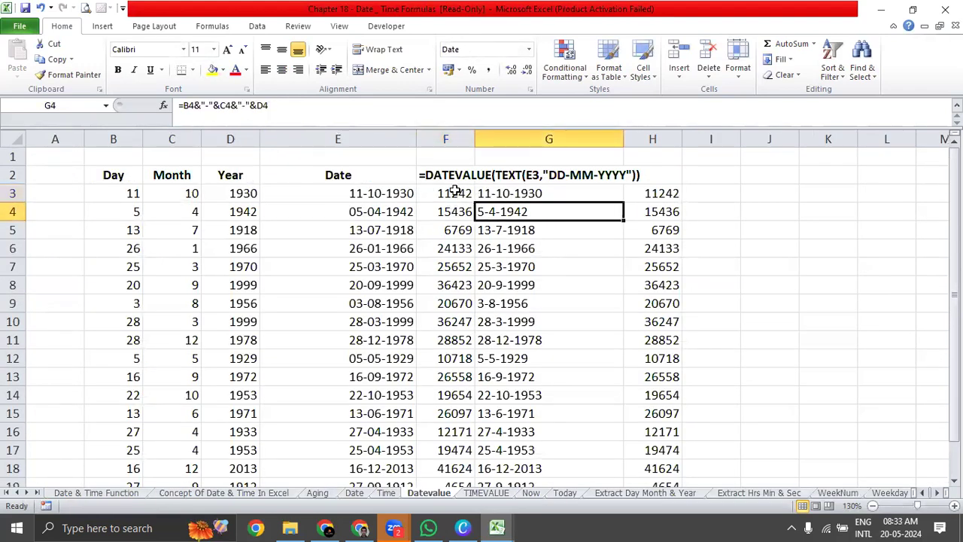
pyautogui.click(311, 191)
pyautogui.scroll(-3, 312, 189)
pyautogui.scroll(3, 311, 189)
pyautogui.click(431, 193)
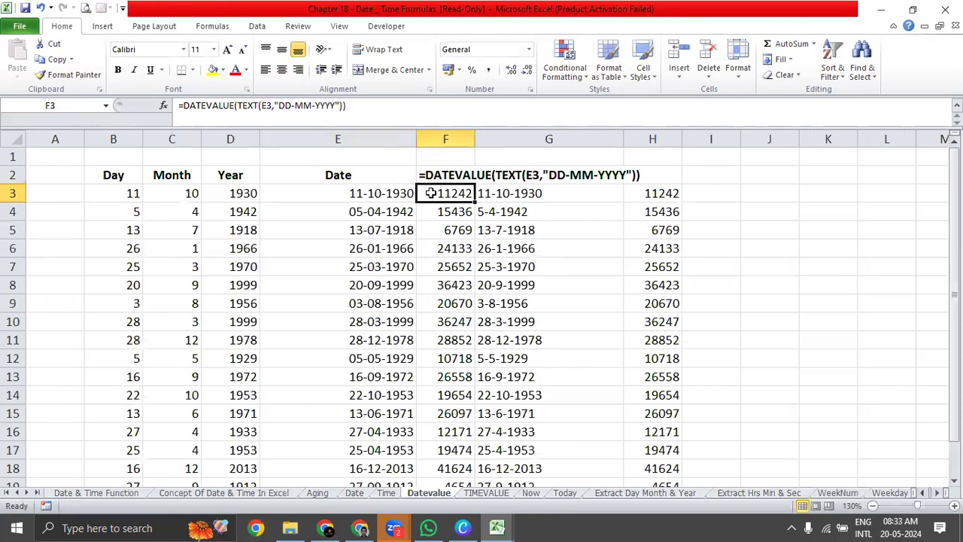
pyautogui.click(338, 190)
pyautogui.click(440, 197)
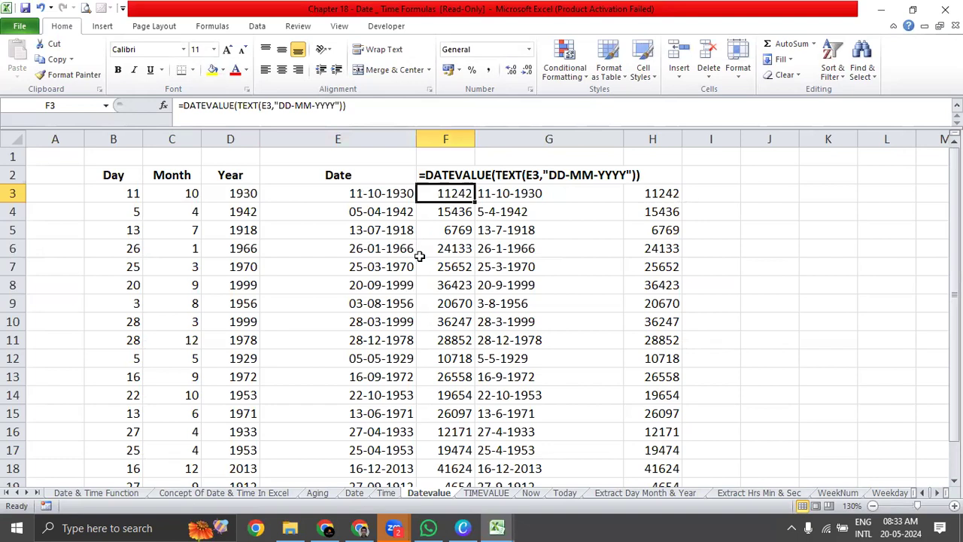
# Inspect the E3 reference and the "DD-MM-YYYY" format text in the F3 formula of the Datevalue sheet, leaving the formula unchanged.
pyautogui.doubleClick(446, 193)
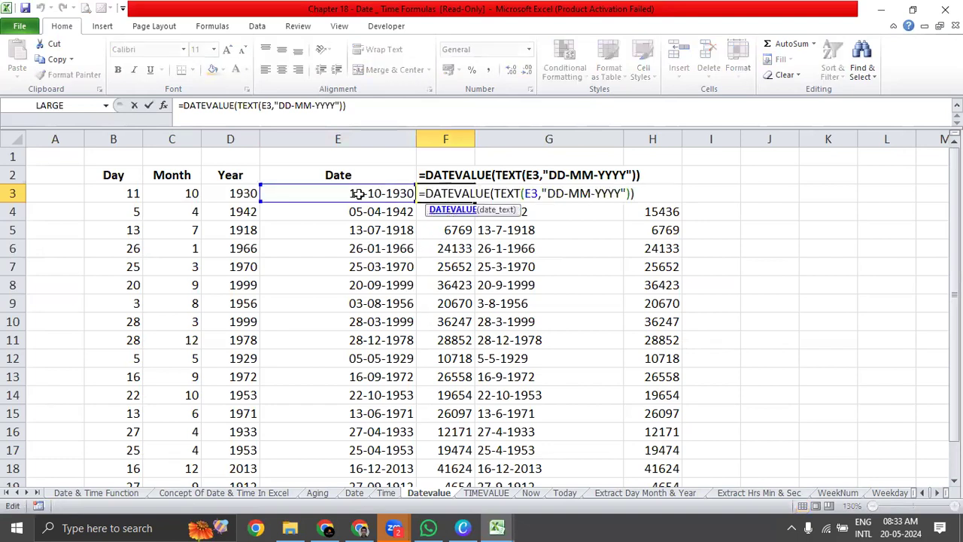
pyautogui.click(537, 194)
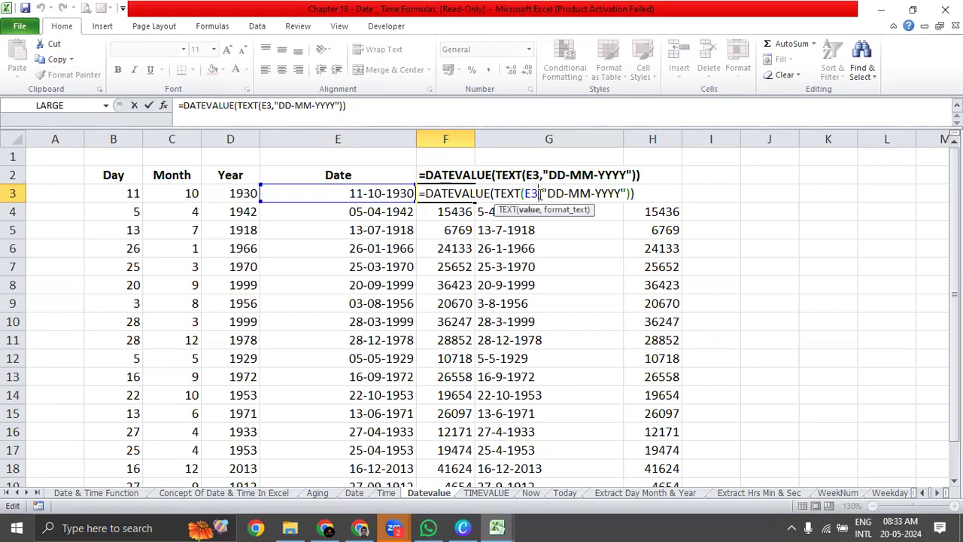
pyautogui.click(576, 194)
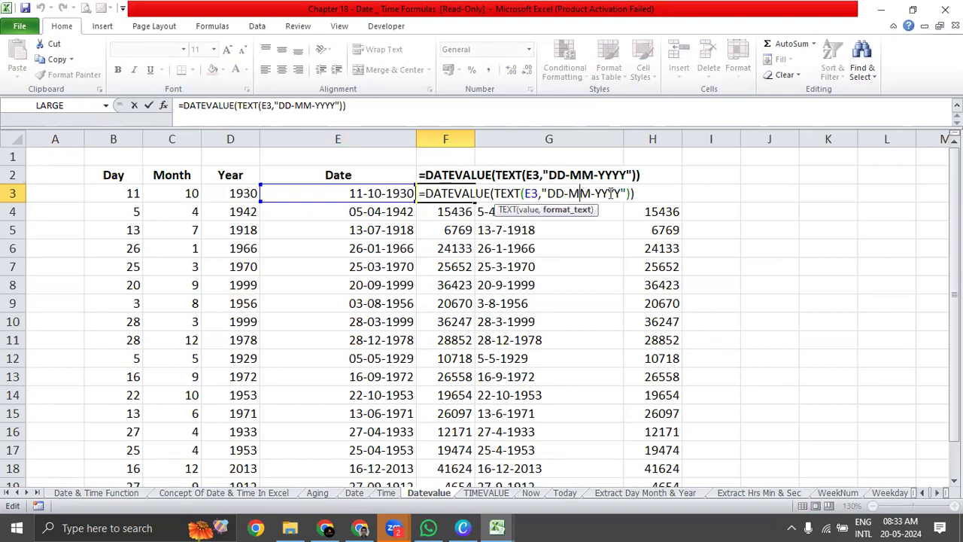
pyautogui.click(569, 210)
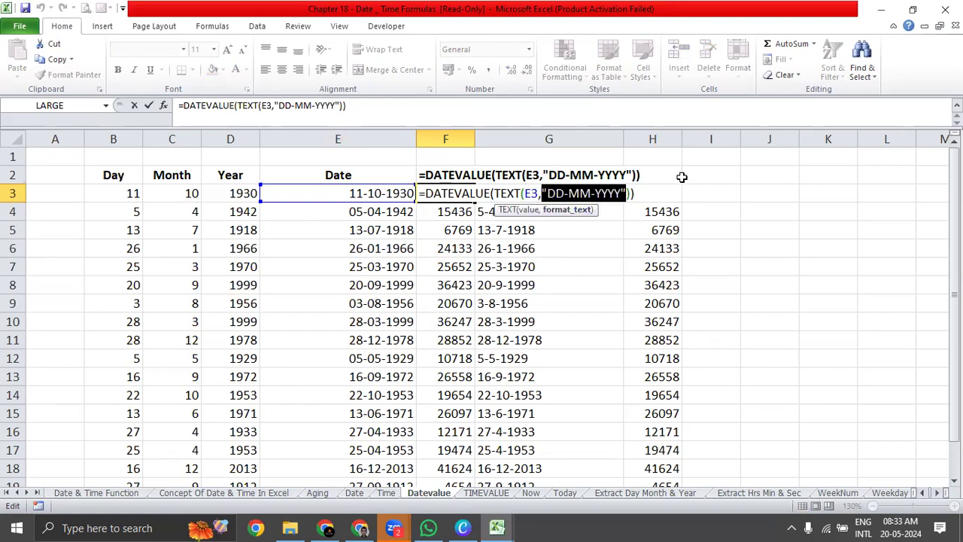
pyautogui.press('Escape')
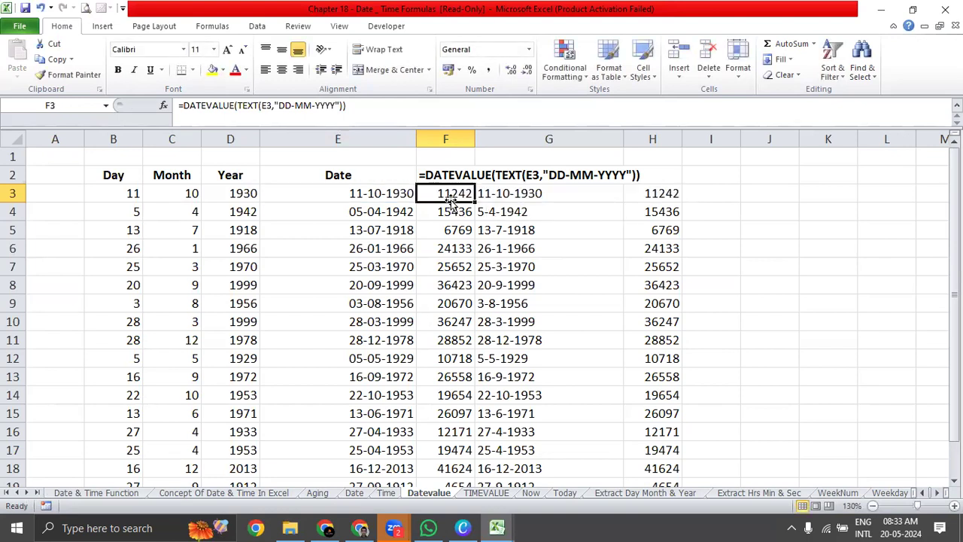
pyautogui.click(378, 193)
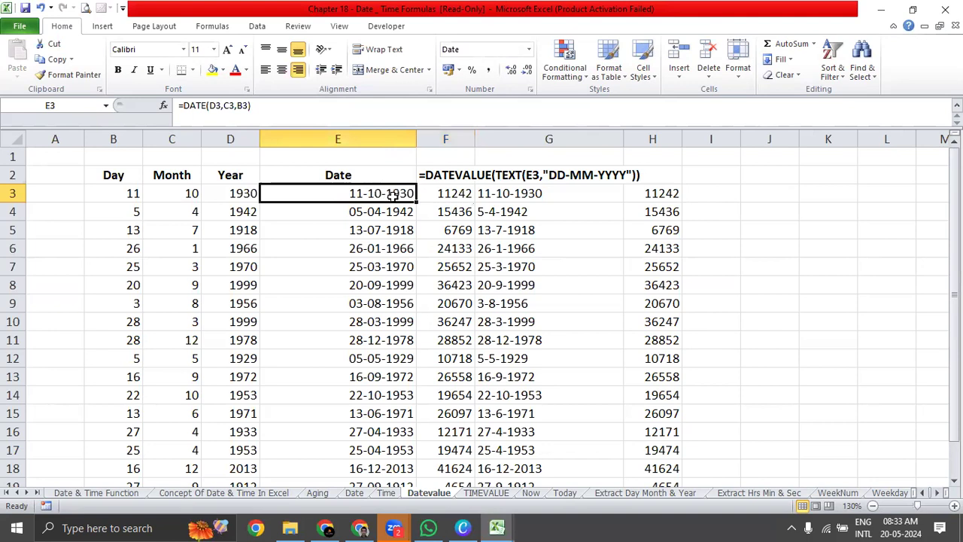
pyautogui.click(423, 189)
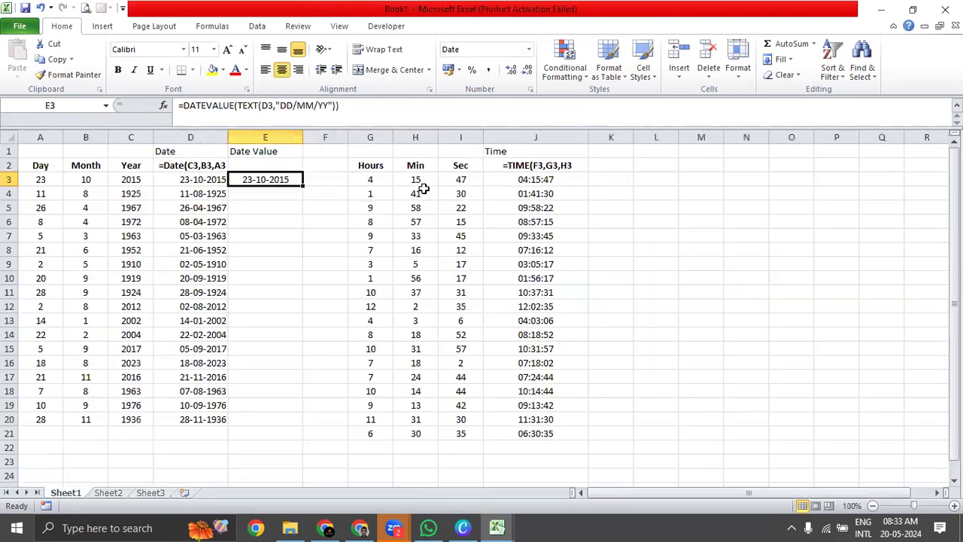
# In the Book1 workbook, widen column K and enter the label Time Value in cell K1.
pyautogui.click(610, 180)
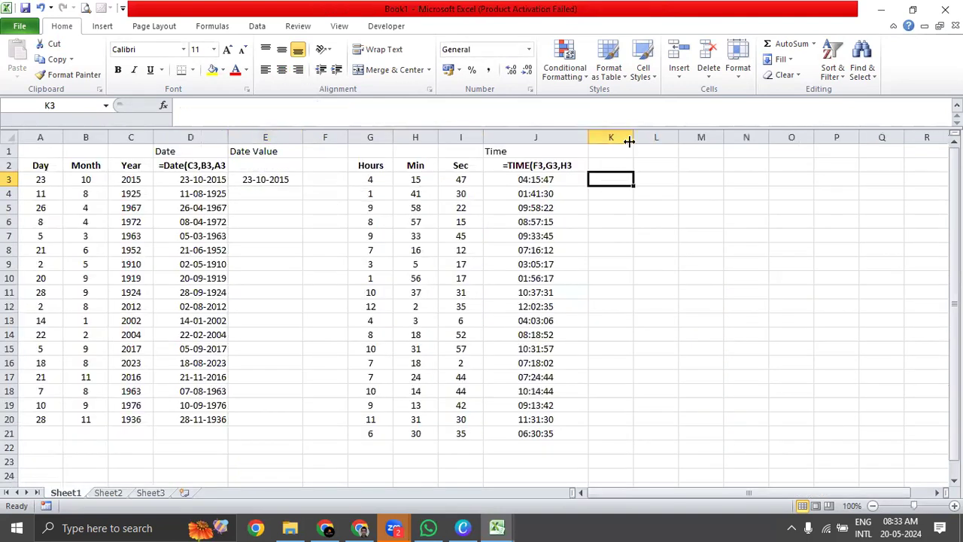
pyautogui.moveTo(634, 143); pyautogui.dragTo(685, 146)
pyautogui.moveTo(623, 195); pyautogui.dragTo(623, 194)
pyautogui.click(637, 151)
pyautogui.write('Time Value')
pyautogui.press('Return')
# Replace the TIME formulas in J3:J21 with their values by copying the range and pasting values in place.
pyautogui.press('Left')
pyautogui.press('Down')
pyautogui.hotkey('ctrl', 'shift', 'Down')
pyautogui.hotkey('ctrl', 'c')
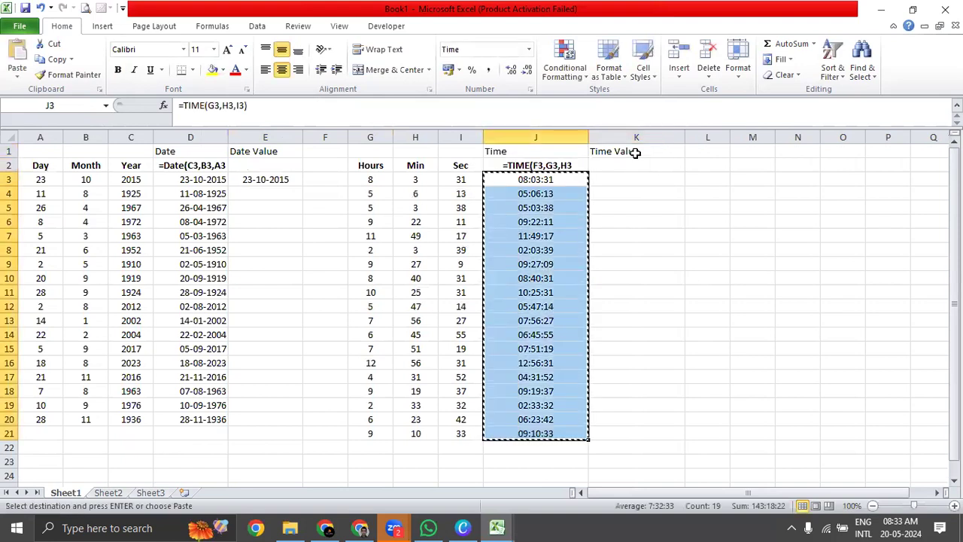
pyautogui.hotkey('ctrl', 'alt', 'v')
pyautogui.press('v')
pyautogui.press('Return')
pyautogui.press('Escape')
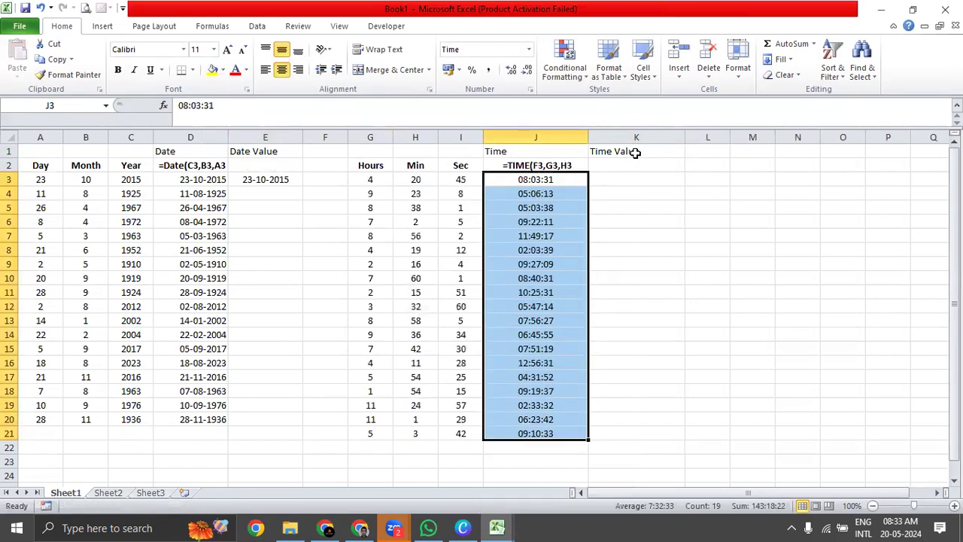
# Enter the formula =TIMEVALUE(J3) in cell K3 of the Time Value column.
pyautogui.press('Up')
pyautogui.press('Right')
pyautogui.press('Down')
pyautogui.write('=Time')
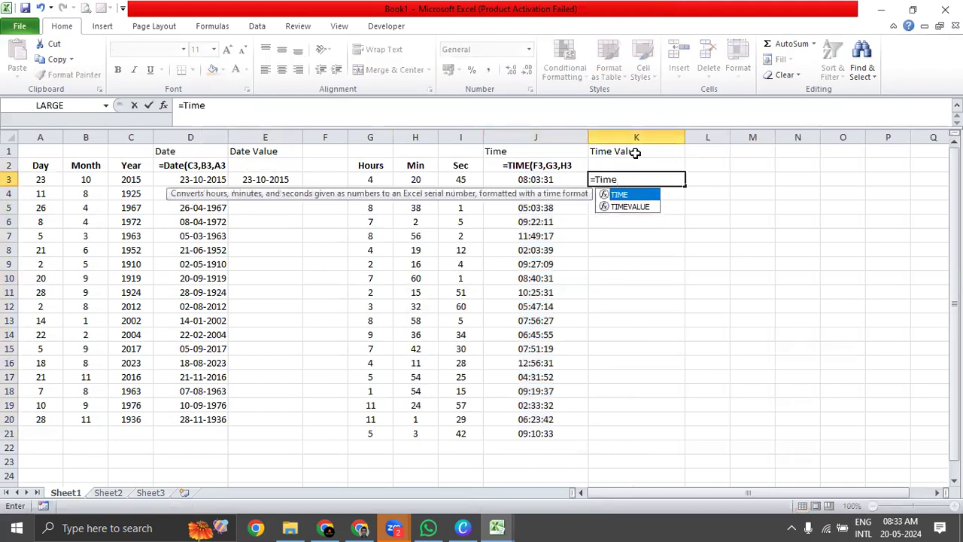
pyautogui.press('Down')
pyautogui.press('Tab')
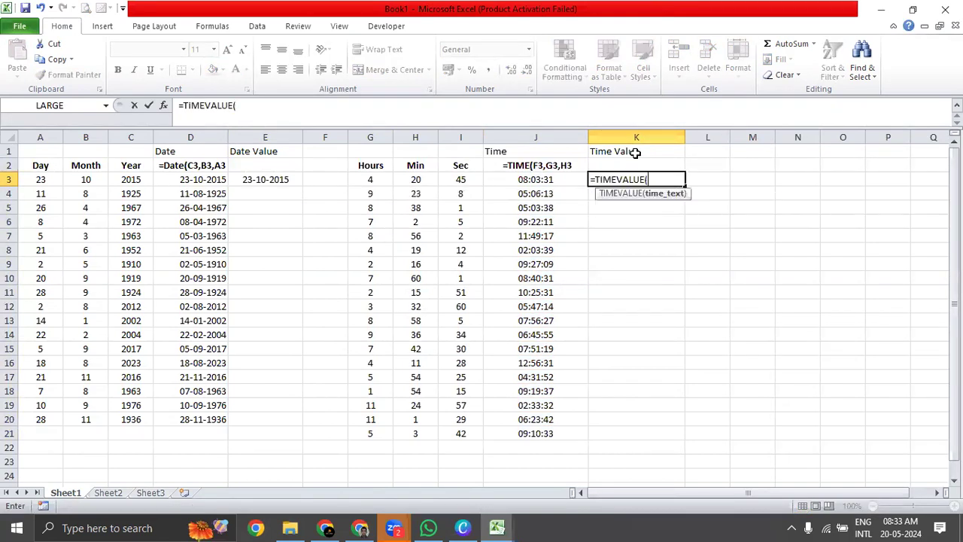
pyautogui.click(570, 183)
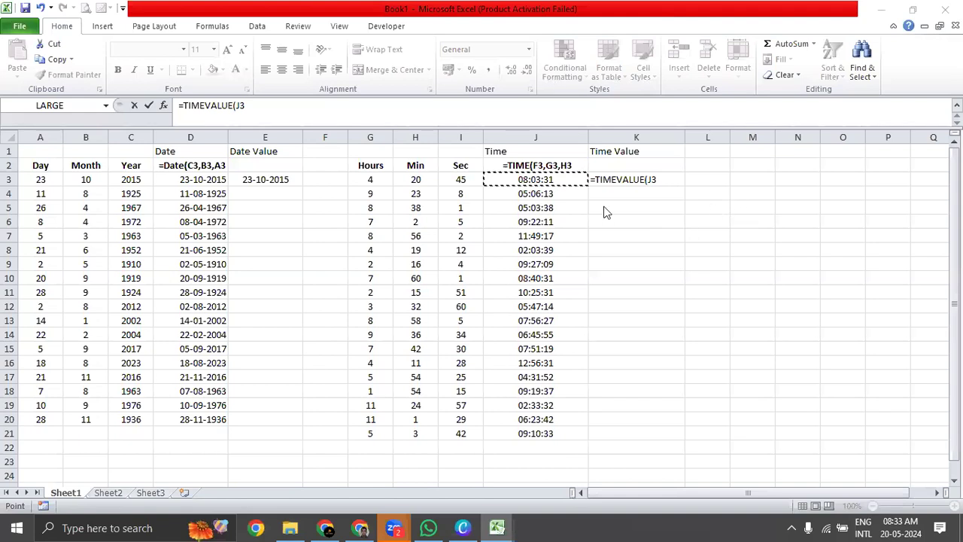
pyautogui.click(665, 181)
pyautogui.write(')')
pyautogui.press('Return')
pyautogui.click(663, 181)
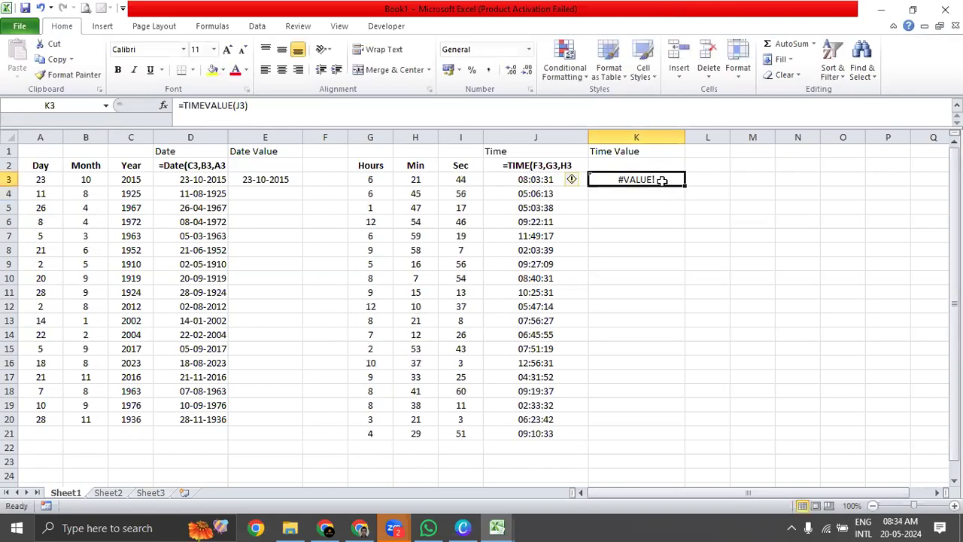
# Check the error-checking options of cell K3 and switch to the Chapter 18 - Date _ Time Formulas workbook.
pyautogui.click(572, 179)
pyautogui.click(576, 252)
pyautogui.hotkey('alt', 'Tab')
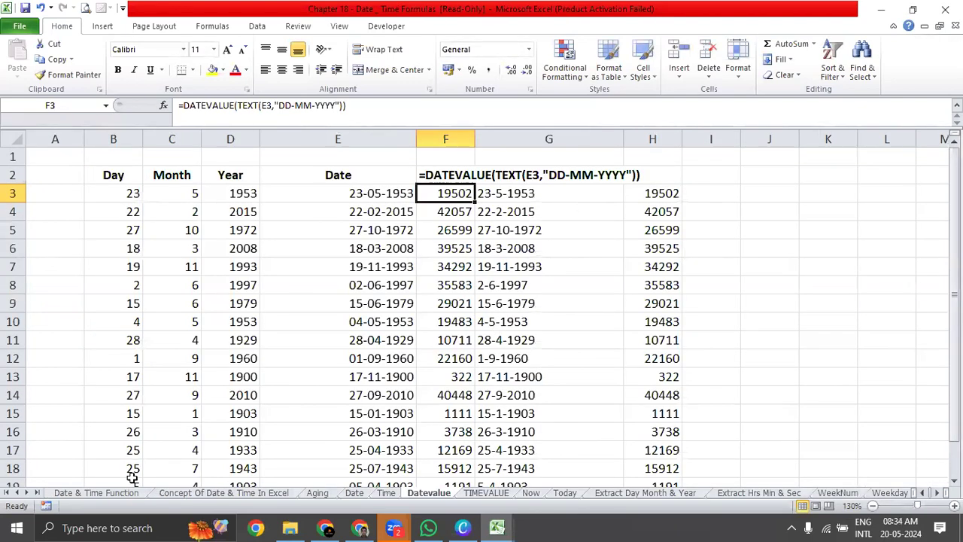
# Open the TIMEVALUE sheet and check the concatenation formulas in its Time column.
pyautogui.hotkey('alt', 'Tab')
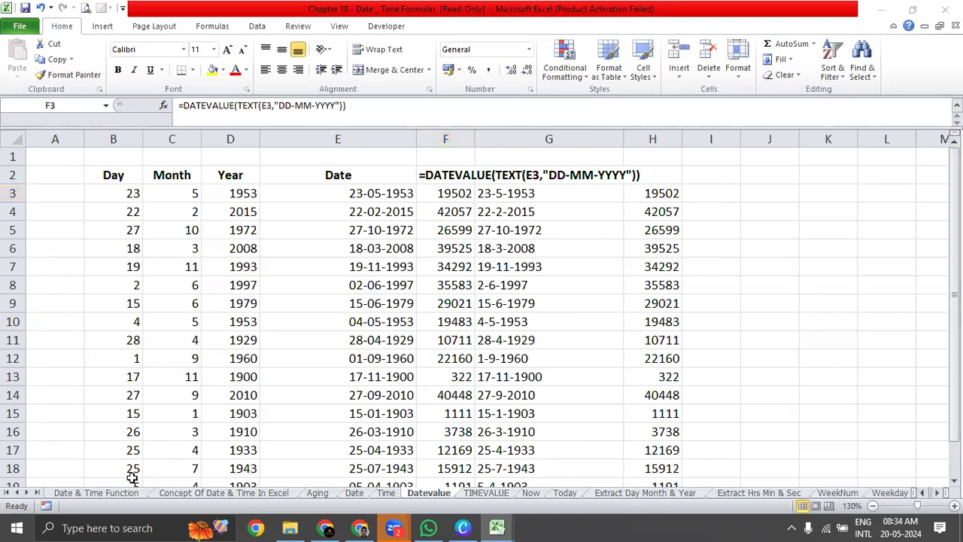
pyautogui.click(486, 492)
pyautogui.click(376, 205)
pyautogui.click(329, 235)
pyautogui.click(331, 207)
pyautogui.click(329, 235)
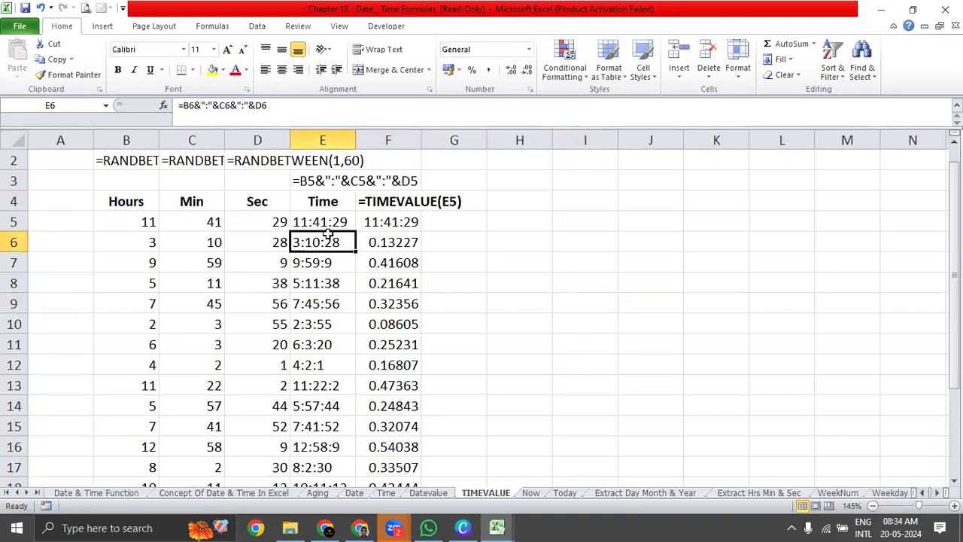
# Auto-fit the width of all columns on the TIMEVALUE sheet.
pyautogui.click(14, 140)
pyautogui.moveTo(94, 141); pyautogui.dragTo(93, 142)
pyautogui.doubleClick(93, 141)
pyautogui.click(451, 240)
pyautogui.click(482, 217)
# Inspect the TIMEVALUE formula in F5 and the concatenated time in E5 that it refers to.
pyautogui.click(563, 225)
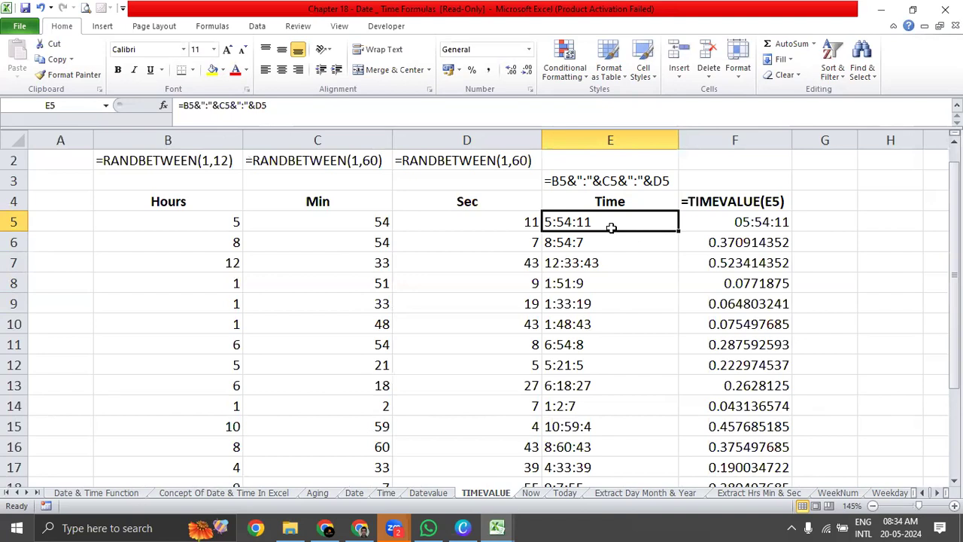
pyautogui.click(755, 220)
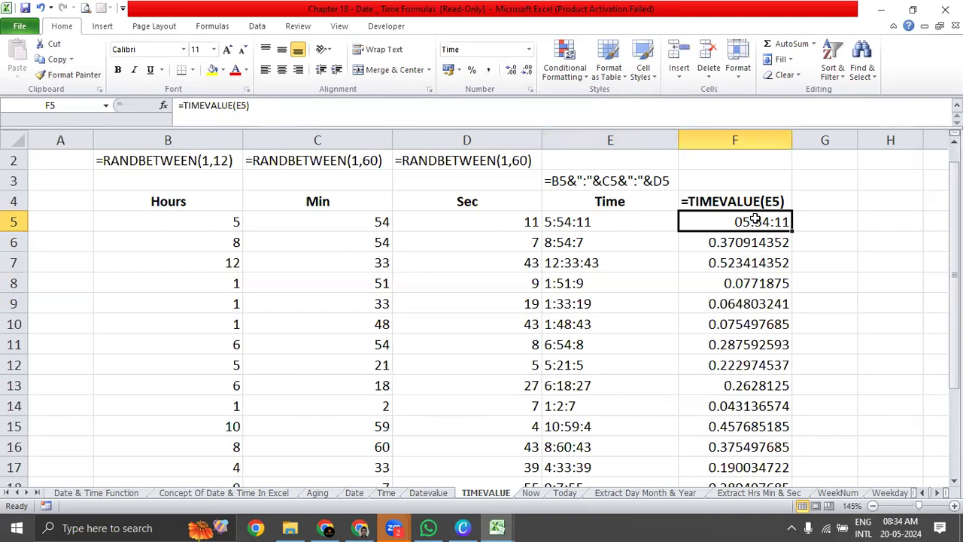
pyautogui.click(636, 218)
pyautogui.click(685, 216)
pyautogui.doubleClick(688, 216)
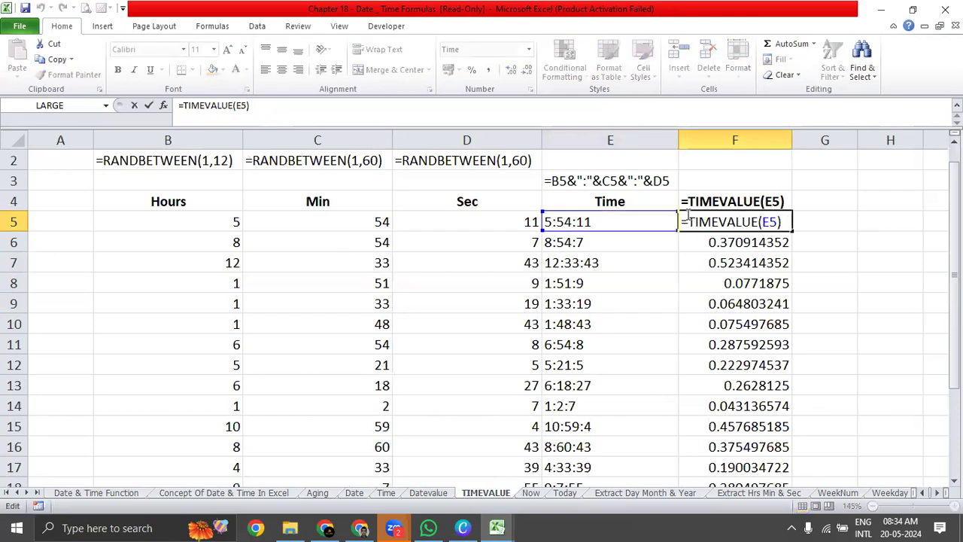
pyautogui.hotkey('ctrl', 'Return')
pyautogui.click(654, 219)
pyautogui.click(717, 217)
# Switch back to the Book1 workbook and compare the time in J3 with the TIMEVALUE formula in K3.
pyautogui.hotkey('alt', 'Tab')
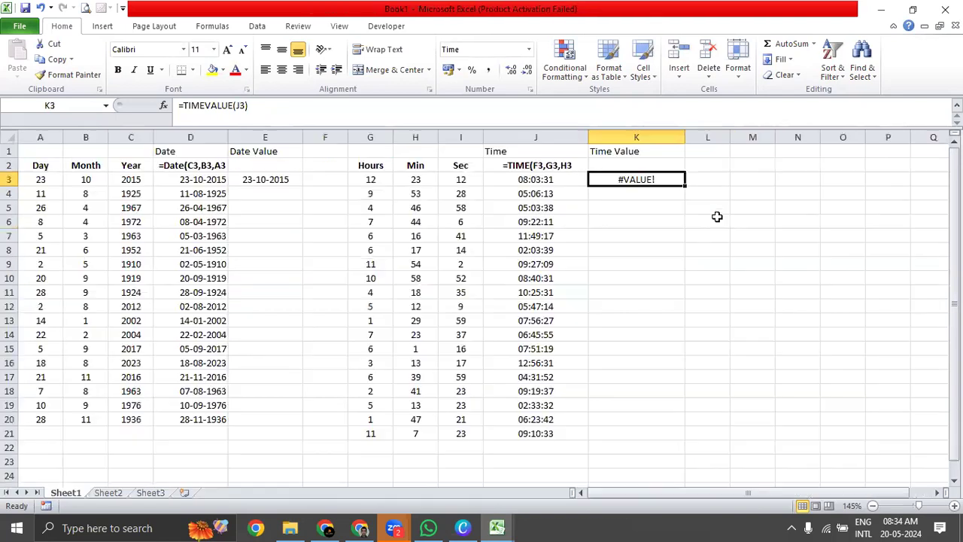
pyautogui.hotkey('alt', 'Tab')
pyautogui.hotkey('alt', 'Tab')
pyautogui.click(557, 179)
pyautogui.click(624, 176)
# Clear cell K3 and enter the formula =TIMEVALUE(J3) again.
pyautogui.press('Delete')
pyautogui.write('=time')
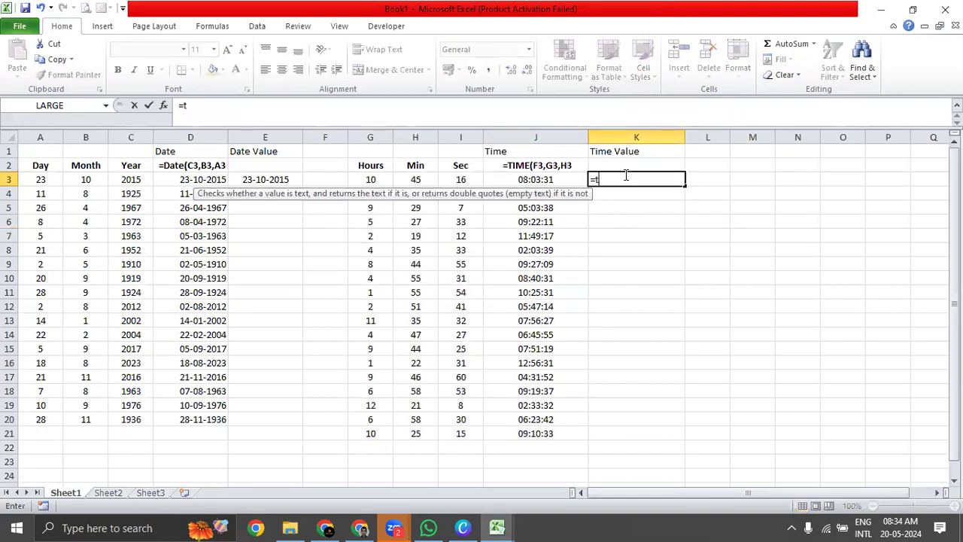
pyautogui.press('Down')
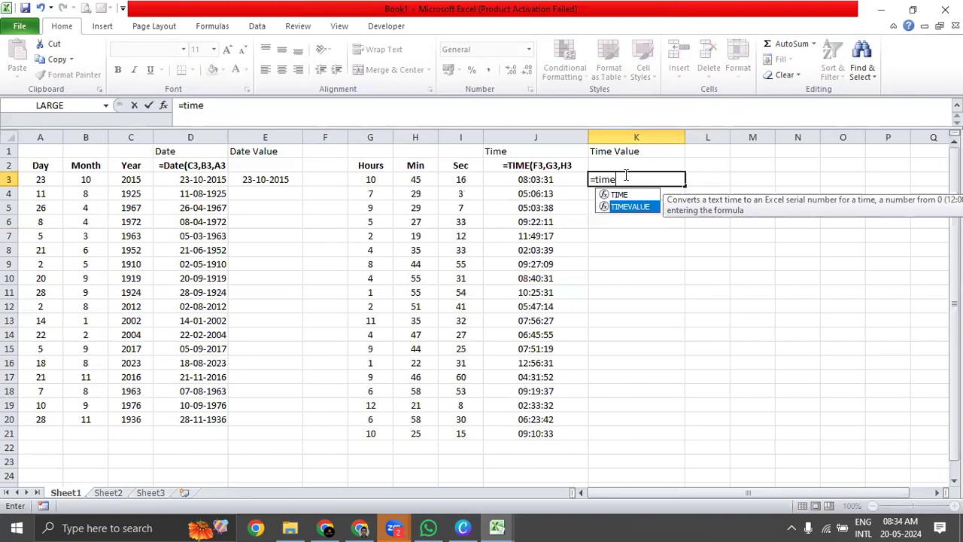
pyautogui.press('Tab')
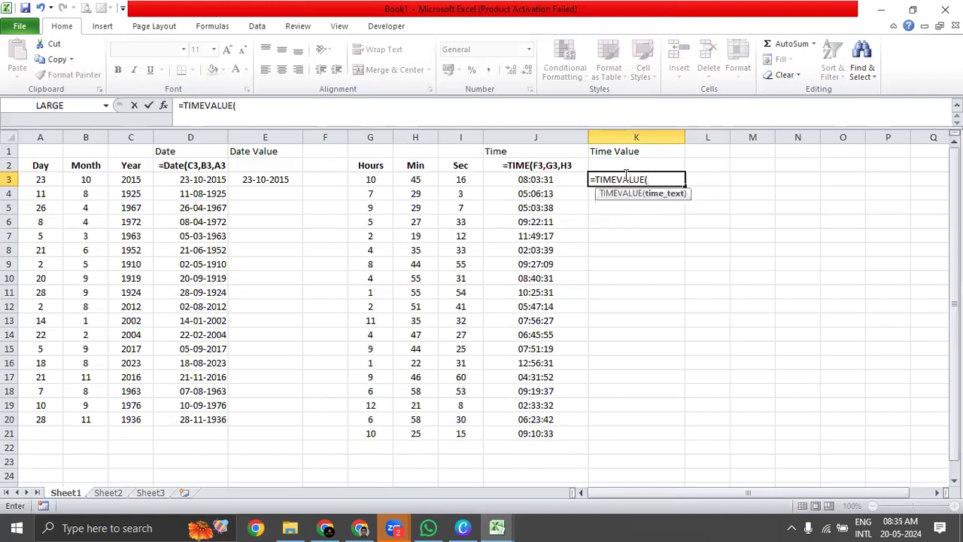
pyautogui.click(527, 176)
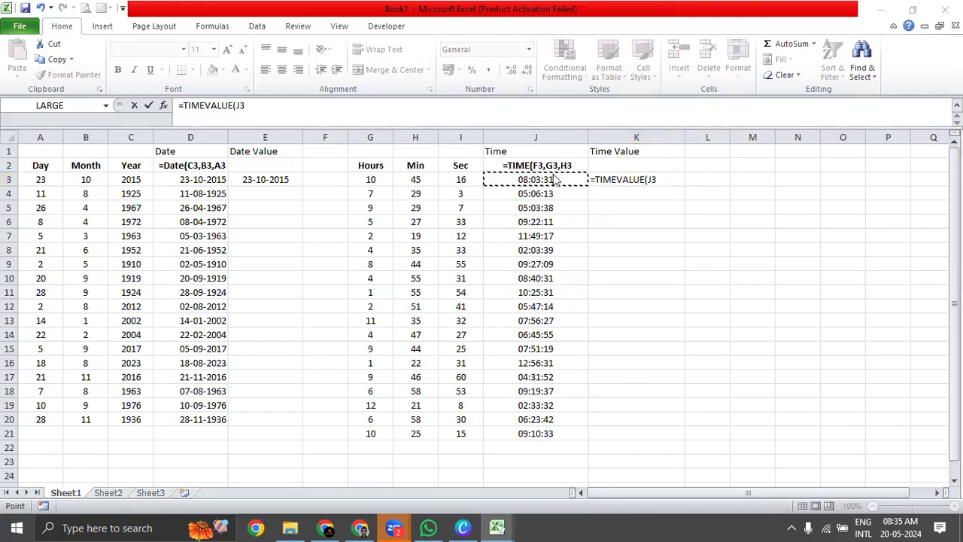
pyautogui.click(682, 179)
pyautogui.write(')')
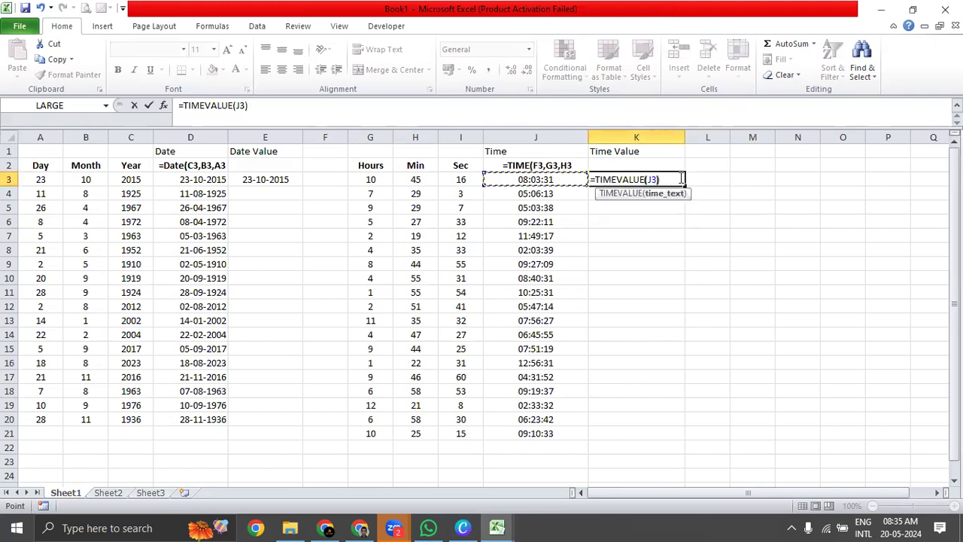
pyautogui.press('Return')
# Change the number format of J3:J21 to General and back to Time.
pyautogui.click(536, 181)
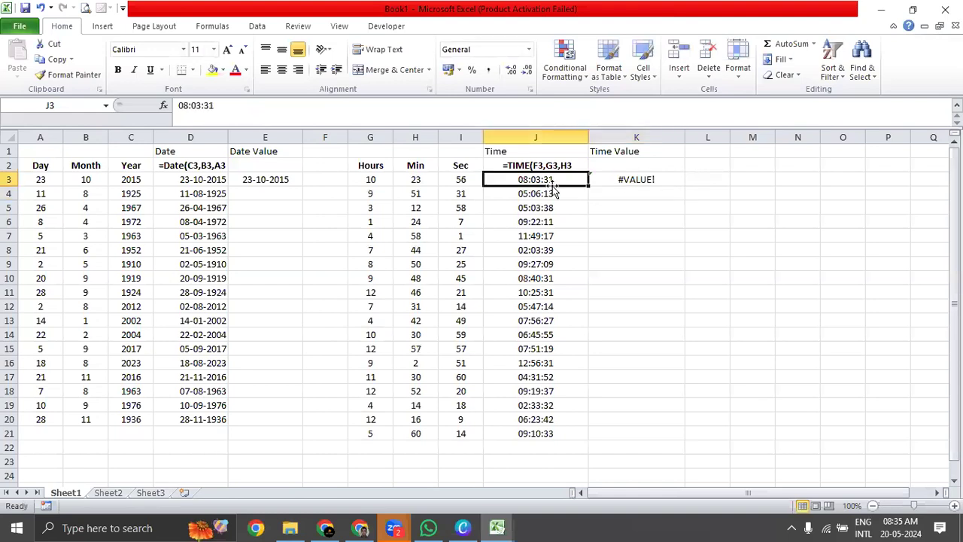
pyautogui.click(530, 49)
pyautogui.click(511, 70)
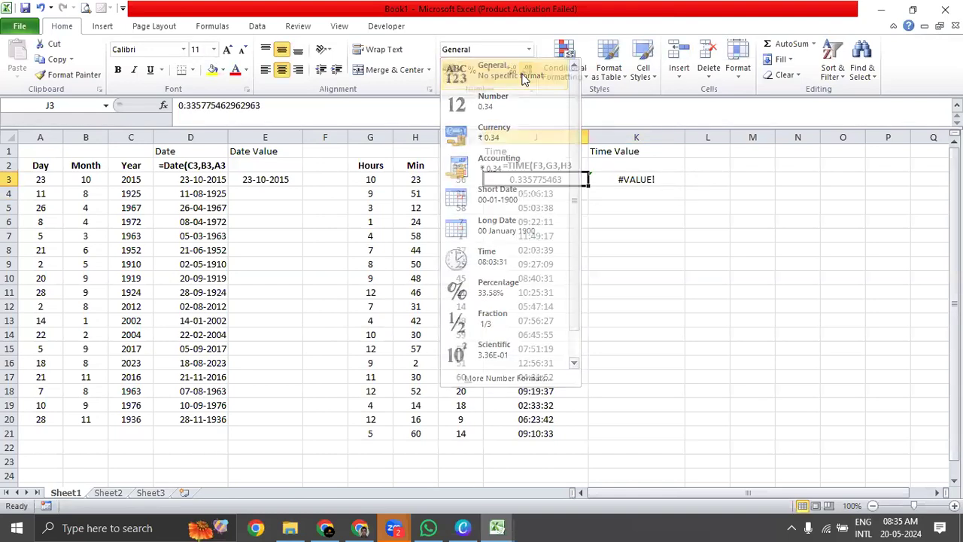
pyautogui.click(564, 194)
pyautogui.moveTo(580, 180); pyautogui.dragTo(550, 433)
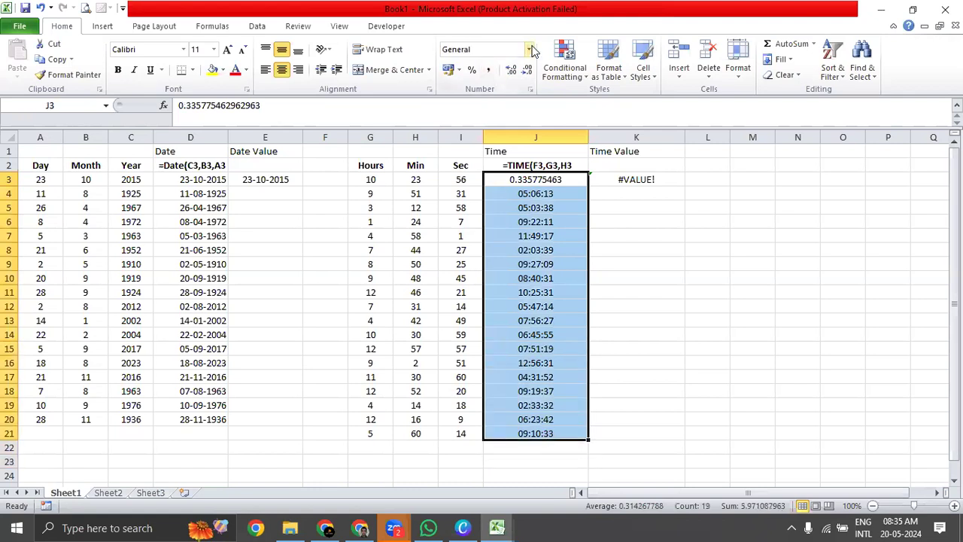
pyautogui.click(528, 49)
pyautogui.click(524, 75)
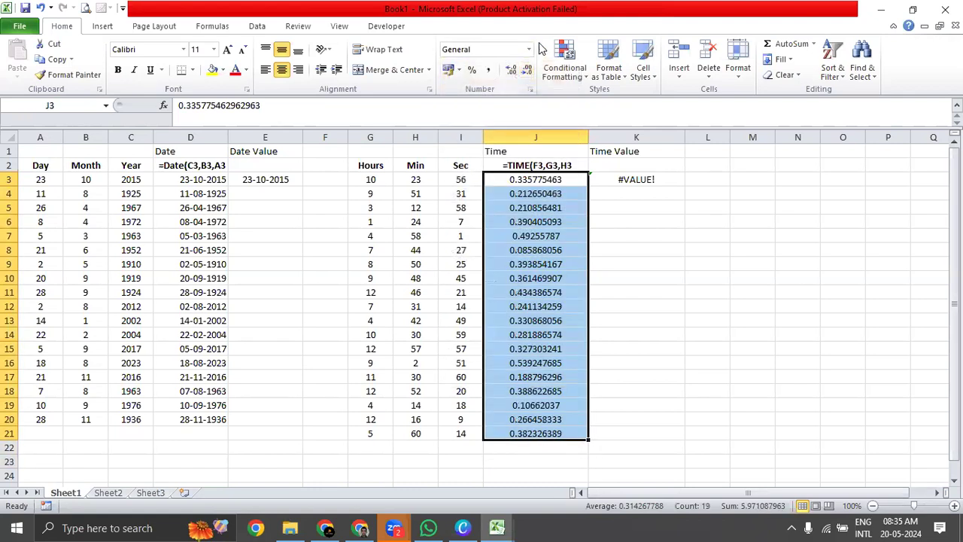
pyautogui.click(530, 51)
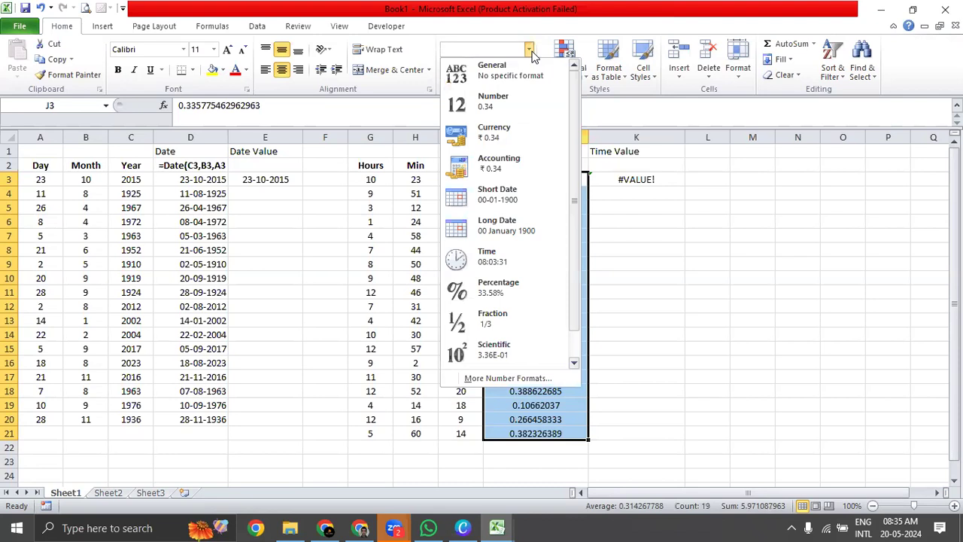
pyautogui.click(536, 259)
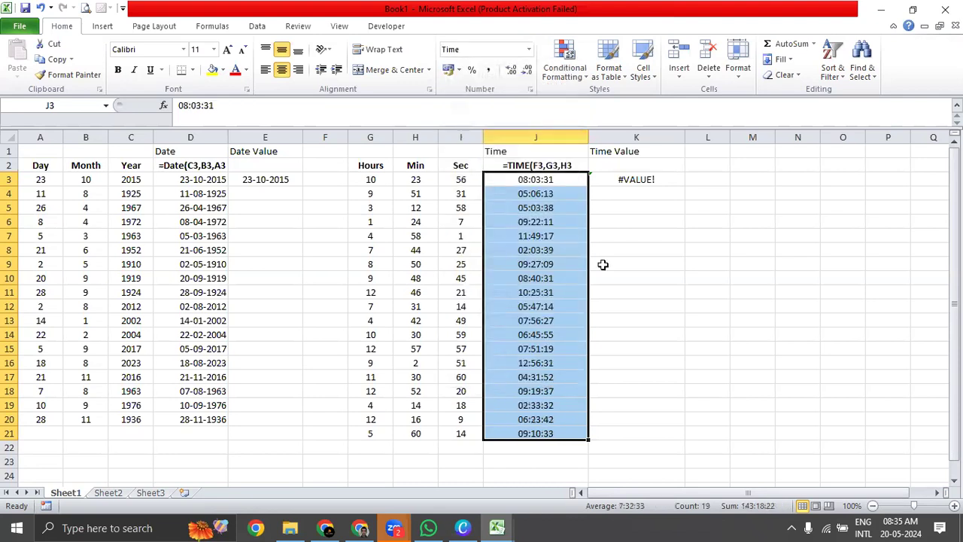
# Format cell J3 with the Time type 1.30.55 PM.
pyautogui.moveTo(565, 180); pyautogui.dragTo(565, 431)
pyautogui.click(555, 178)
pyautogui.rightClick(554, 177)
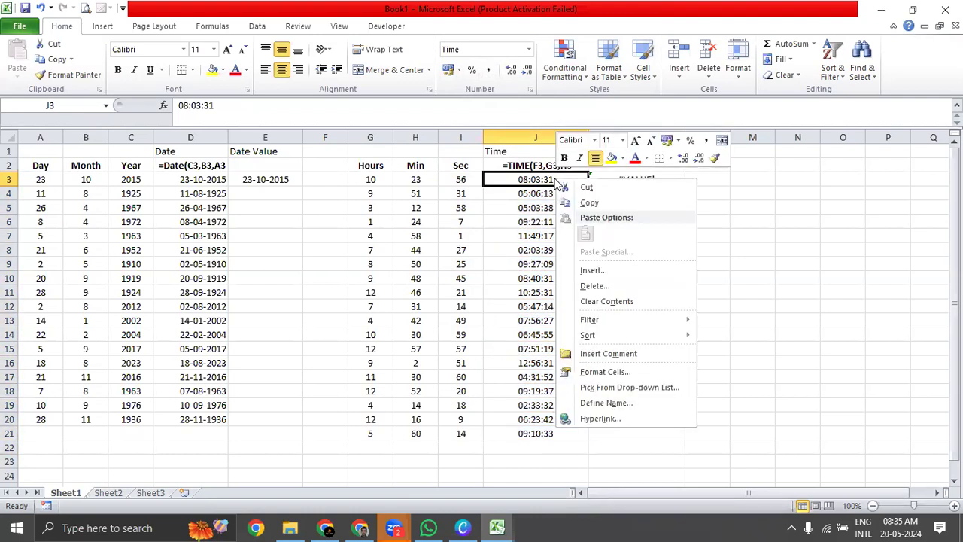
pyautogui.click(595, 372)
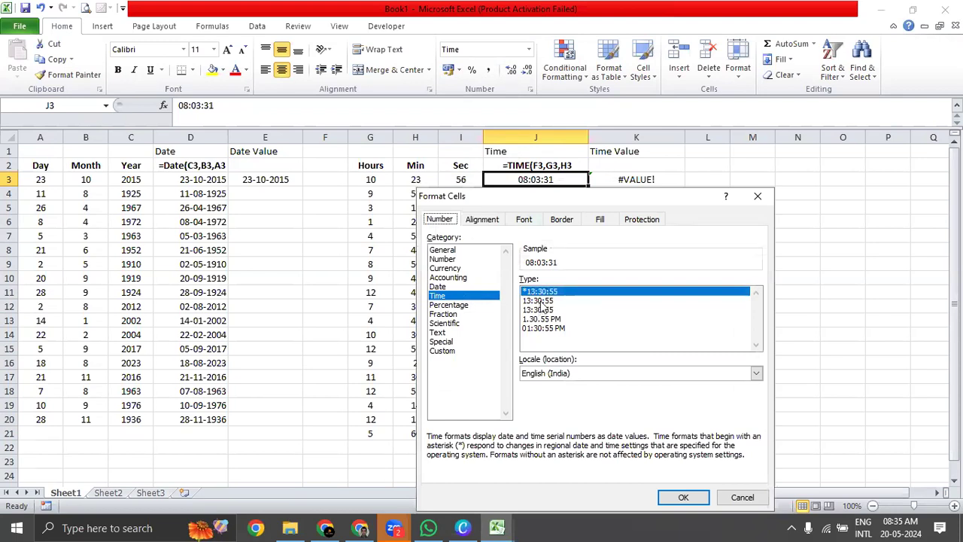
pyautogui.click(544, 319)
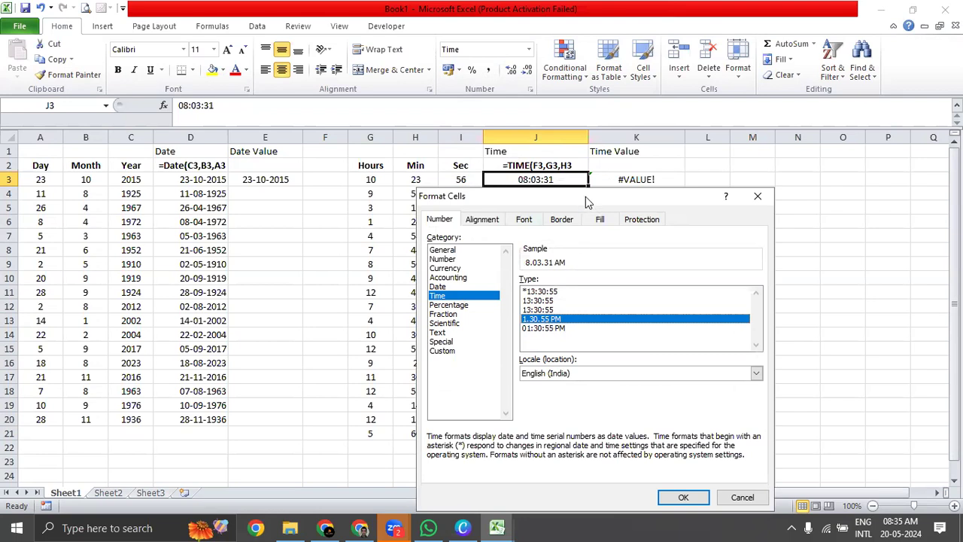
pyautogui.moveTo(586, 196); pyautogui.dragTo(280, 138)
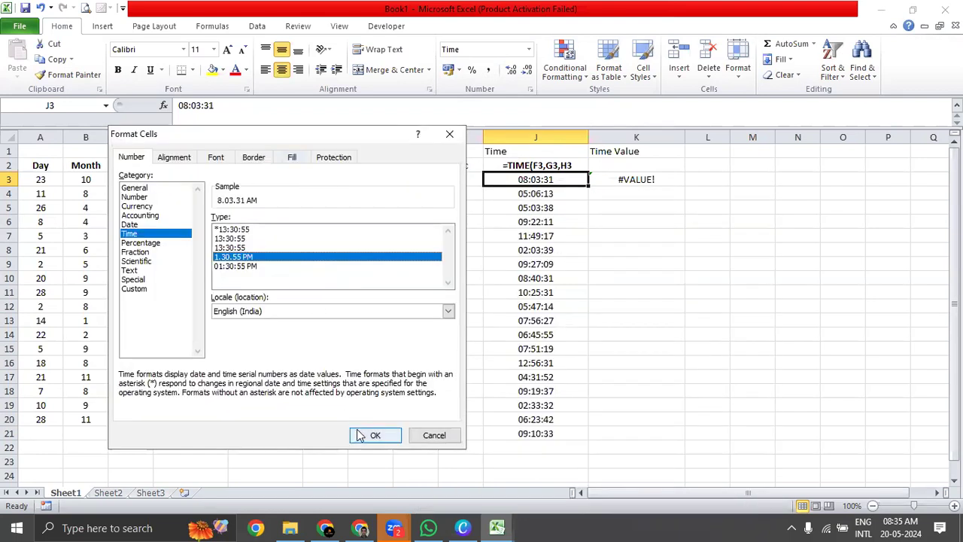
pyautogui.click(358, 434)
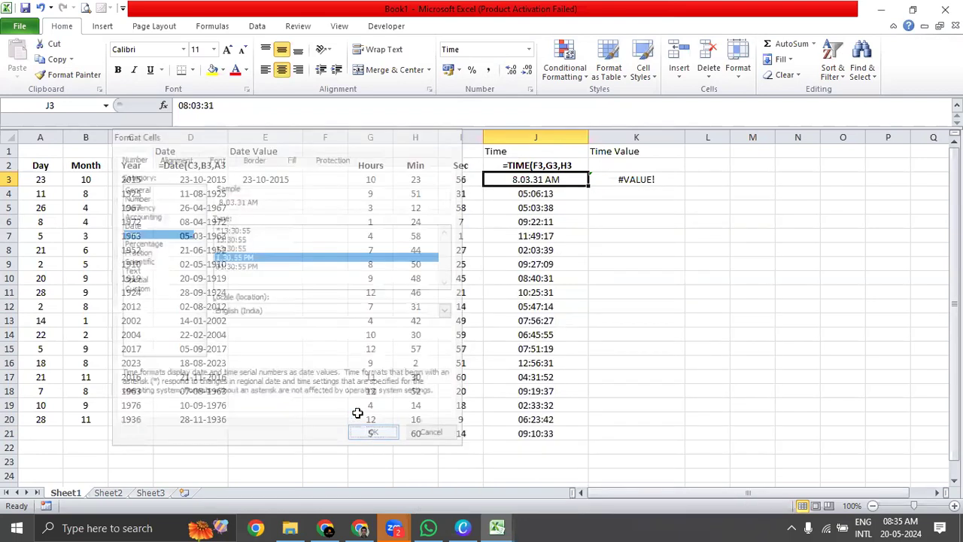
# Fill J3 down through J21 and check several of the filled times.
pyautogui.doubleClick(589, 186)
pyautogui.moveTo(554, 180); pyautogui.dragTo(563, 434)
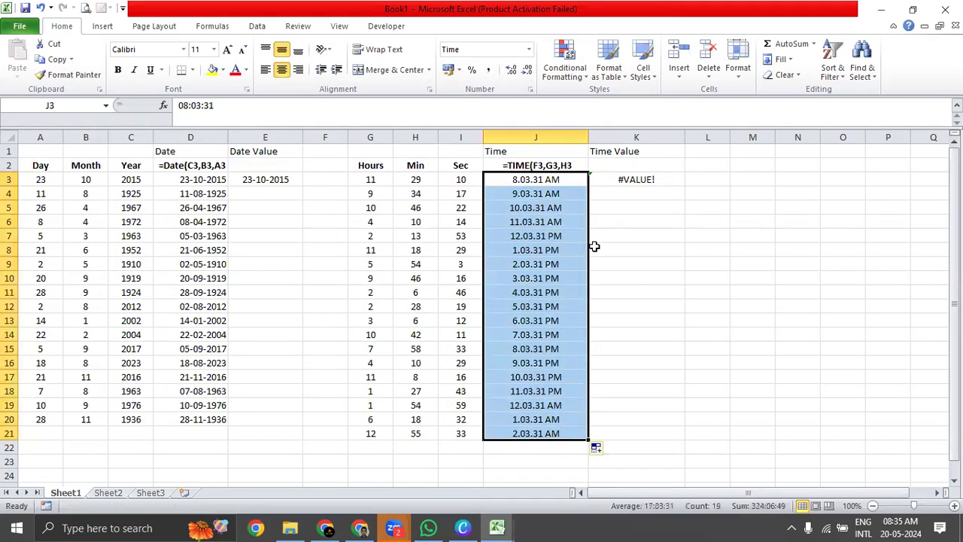
pyautogui.click(564, 194)
pyautogui.click(558, 250)
pyautogui.click(557, 293)
pyautogui.click(555, 365)
pyautogui.click(548, 420)
pyautogui.click(544, 434)
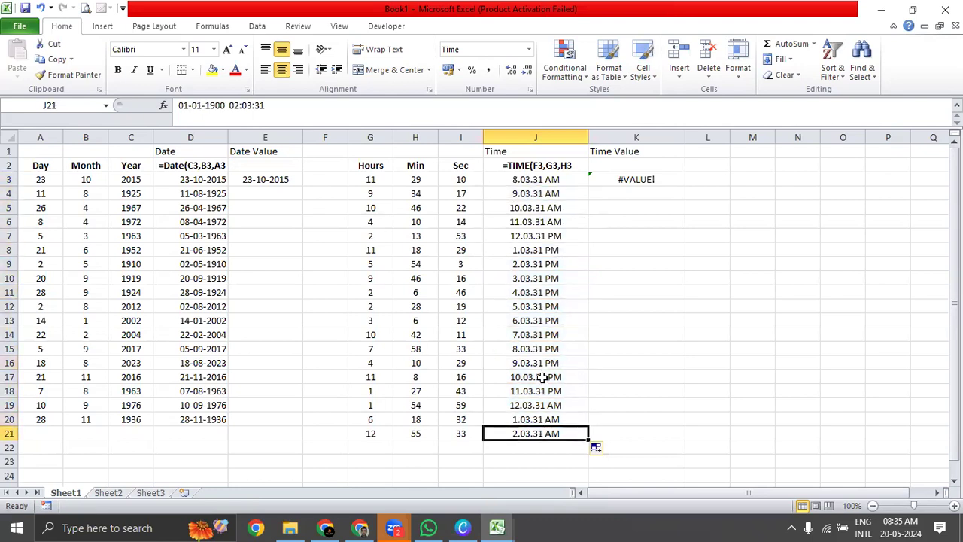
# Replace the random Hours formula in G3 with 13 and check the time in J3.
pyautogui.click(530, 179)
pyautogui.click(359, 180)
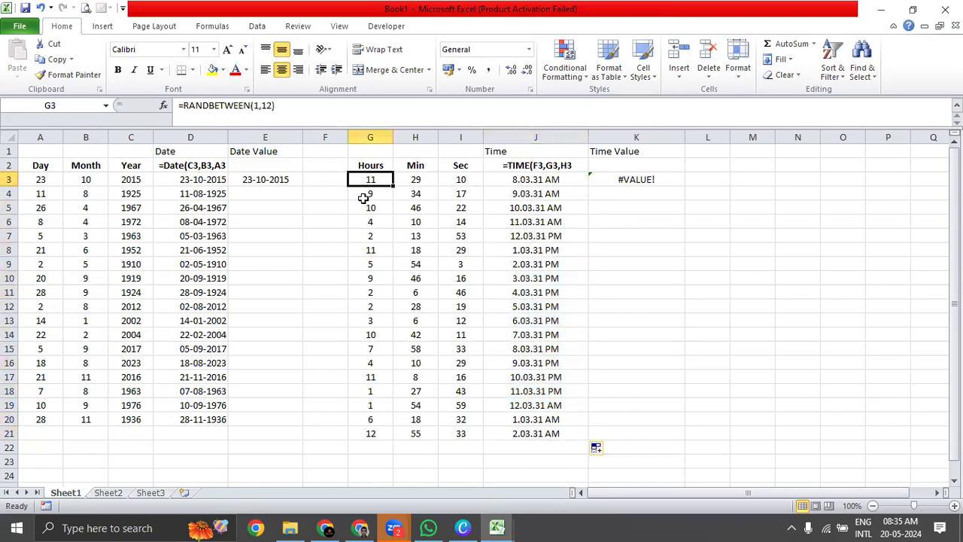
pyautogui.write('13')
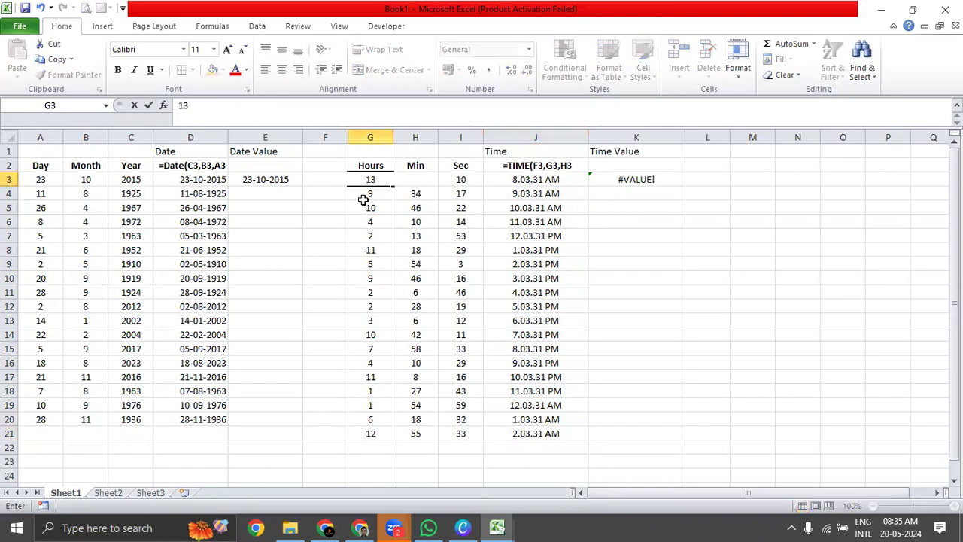
pyautogui.press('Return')
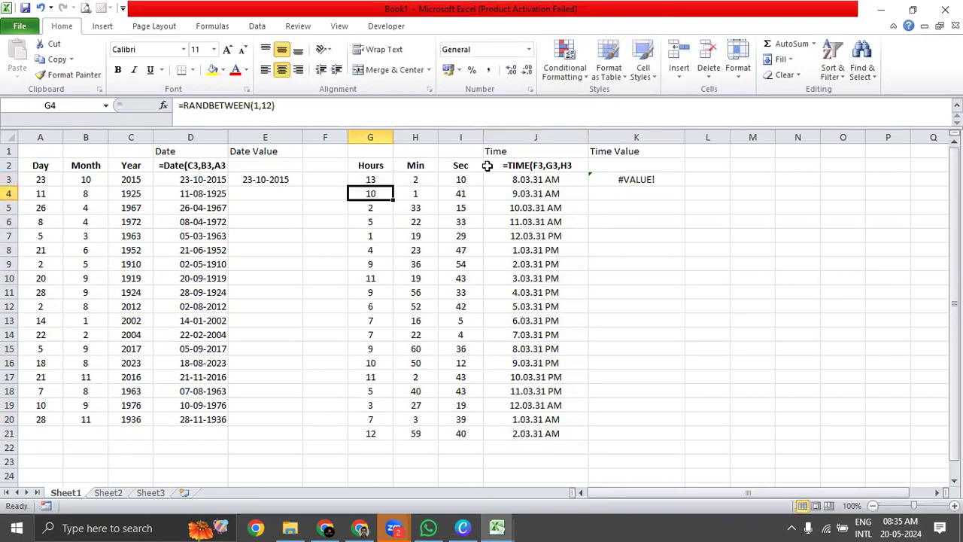
pyautogui.click(546, 179)
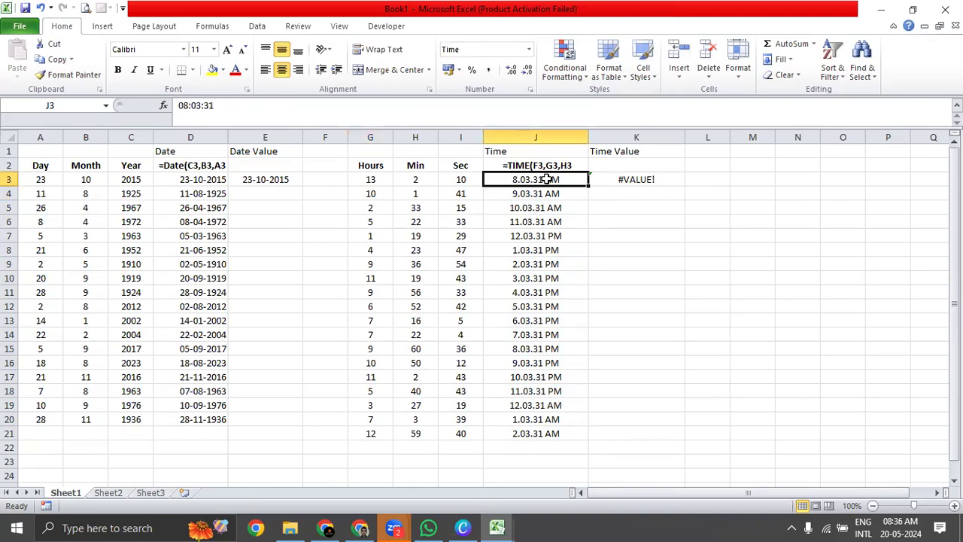
# Enter the formula =TIME(G3,H3,I3) in cell K3.
pyautogui.click(651, 185)
pyautogui.write('=time')
pyautogui.press('Tab')
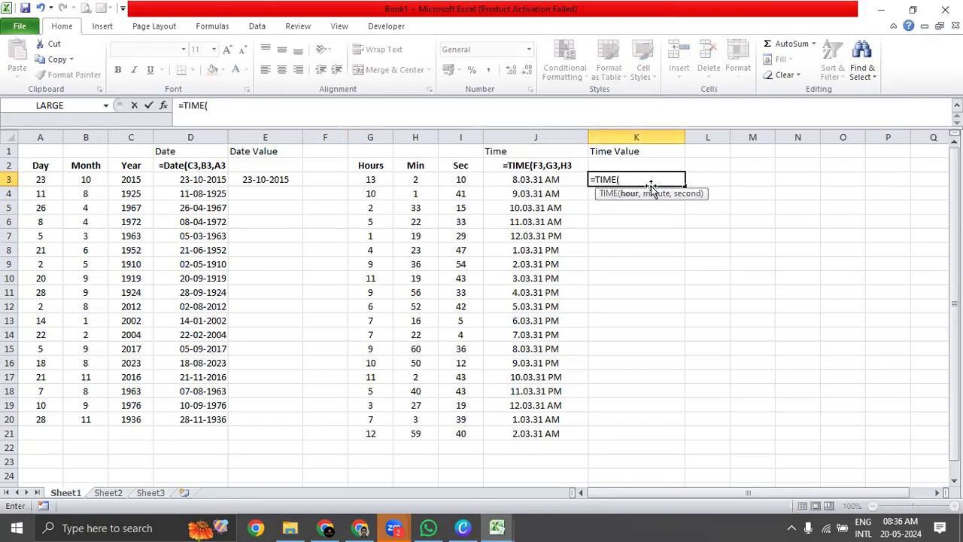
pyautogui.click(373, 179)
pyautogui.write(',')
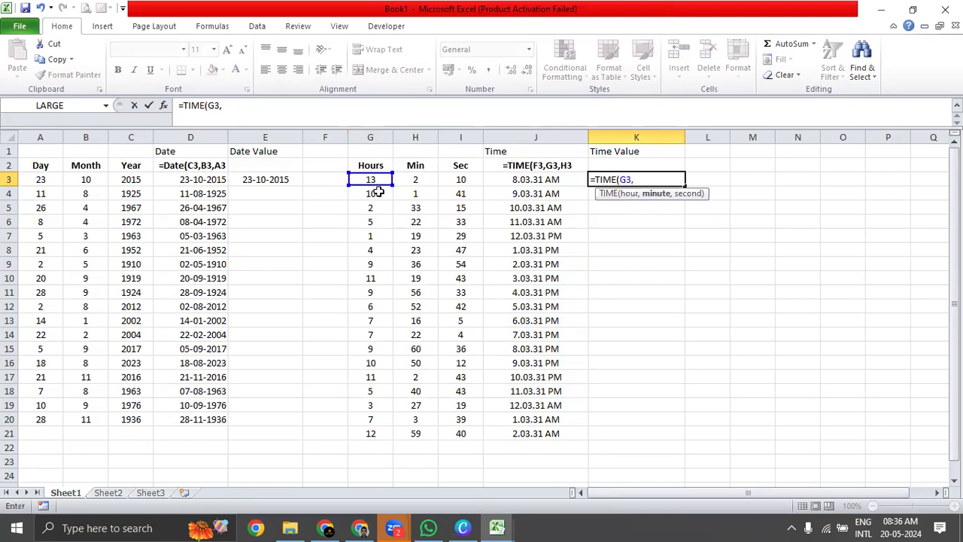
pyautogui.click(414, 179)
pyautogui.write(',')
pyautogui.click(462, 180)
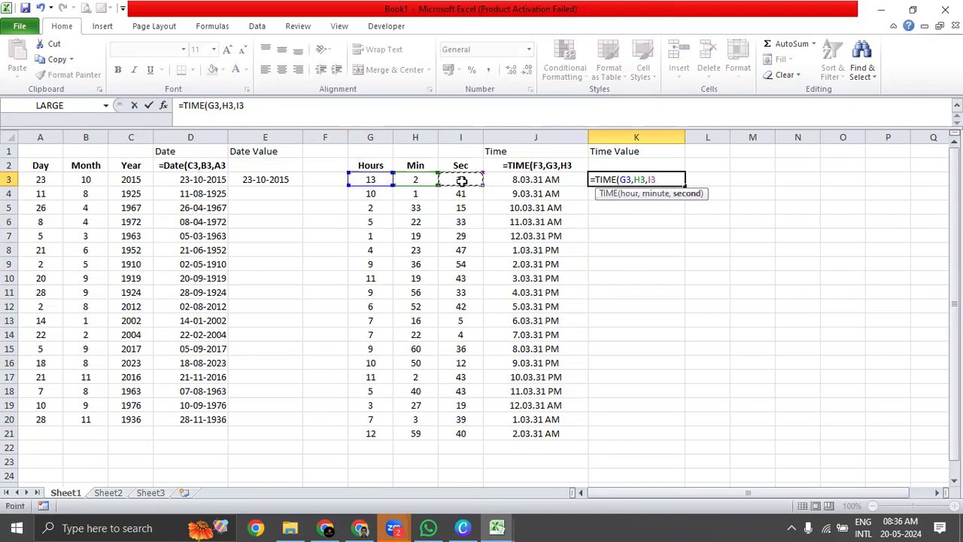
pyautogui.write(')')
pyautogui.press('Return')
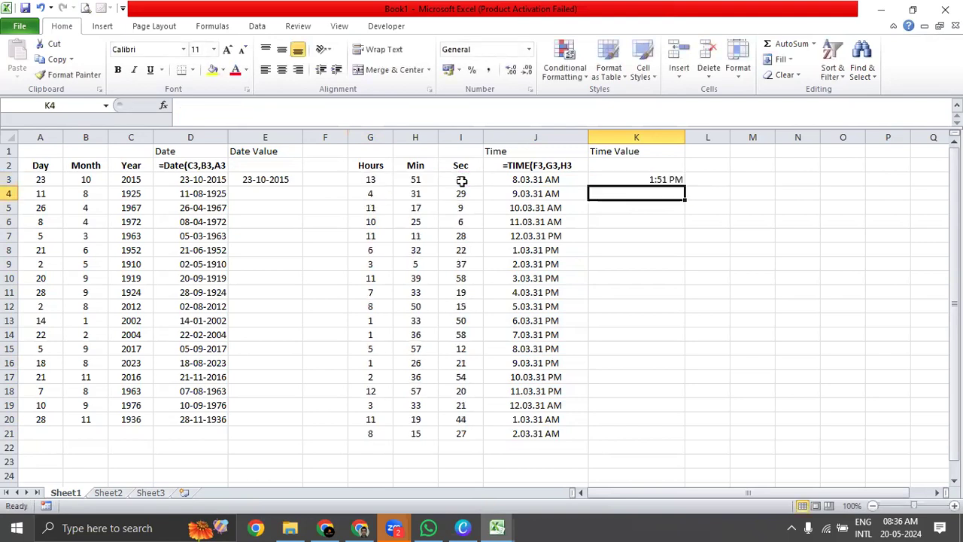
# Fill the TIME formula from K3 down to K21 and select K14:K21.
pyautogui.press('Up')
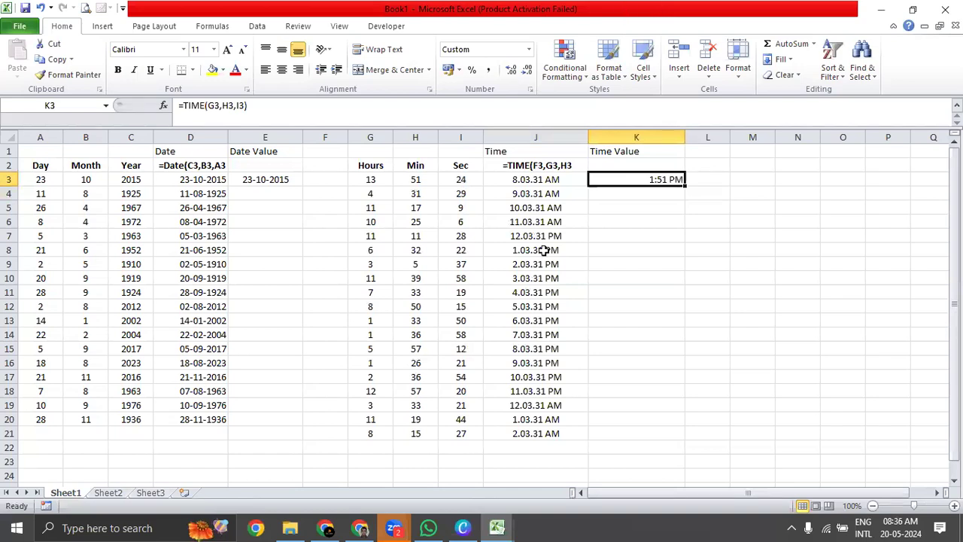
pyautogui.doubleClick(686, 188)
pyautogui.moveTo(680, 331); pyautogui.dragTo(636, 433)
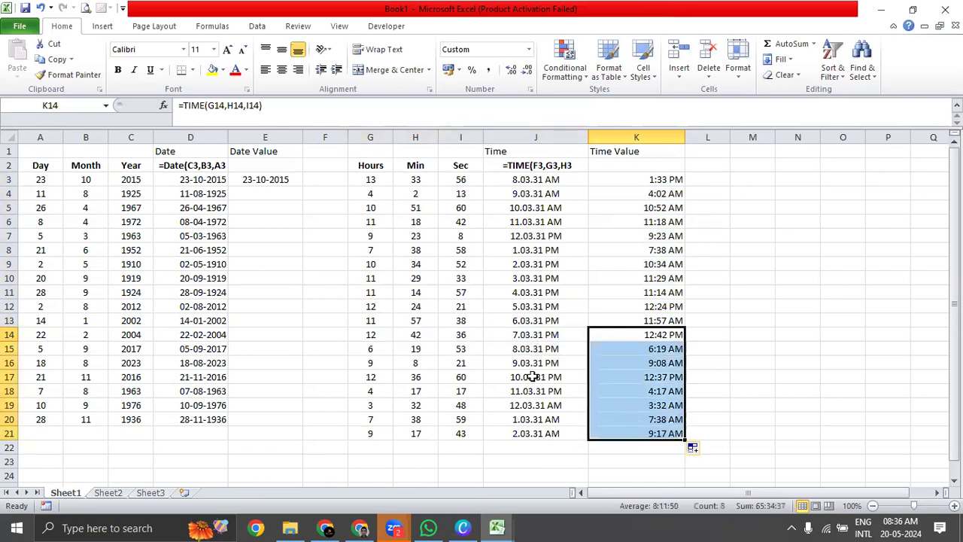
# Check the time in K14, then review the NOW and TODAY descriptions on the Date & Time Function sheet of the Chapter 18 workbook.
pyautogui.moveTo(368, 338); pyautogui.dragTo(624, 338)
pyautogui.click(624, 338)
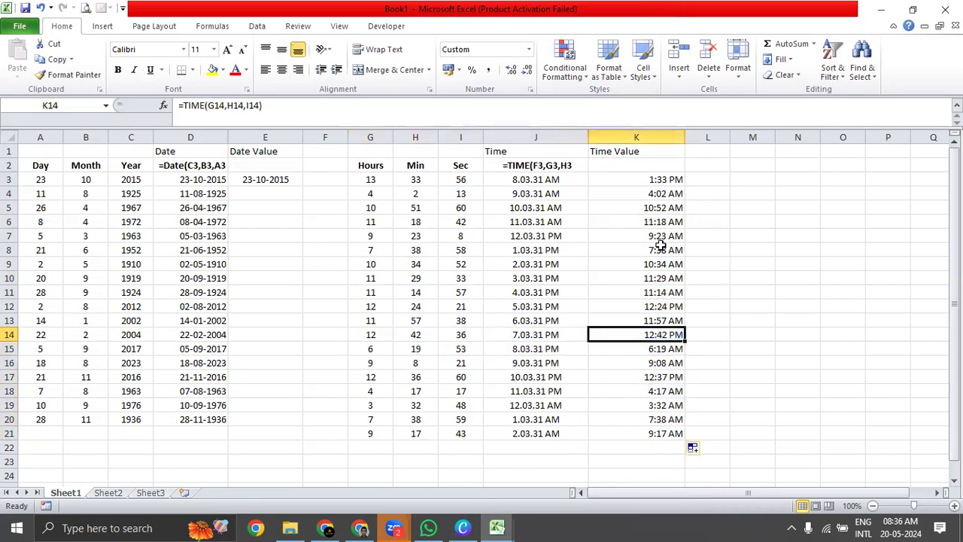
pyautogui.hotkey('alt', 'Tab')
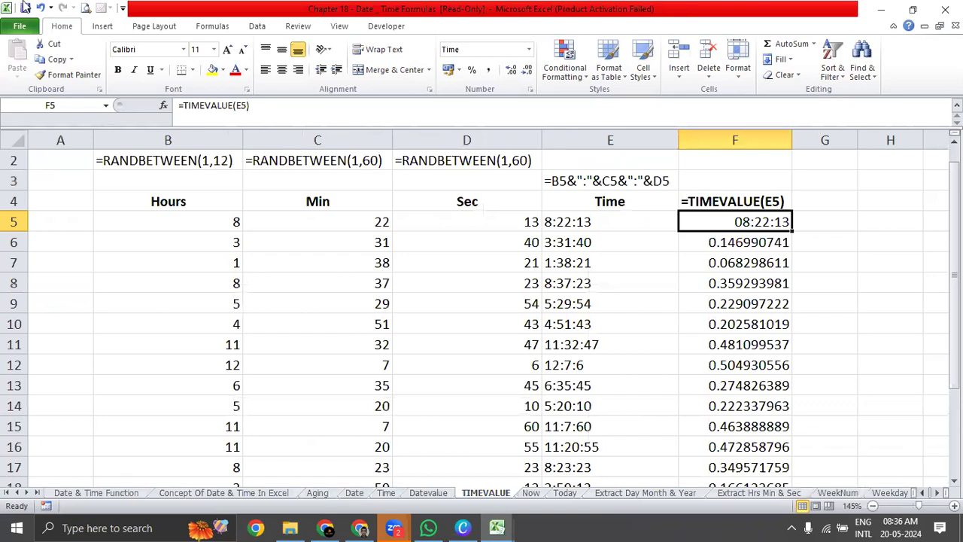
pyautogui.click(105, 494)
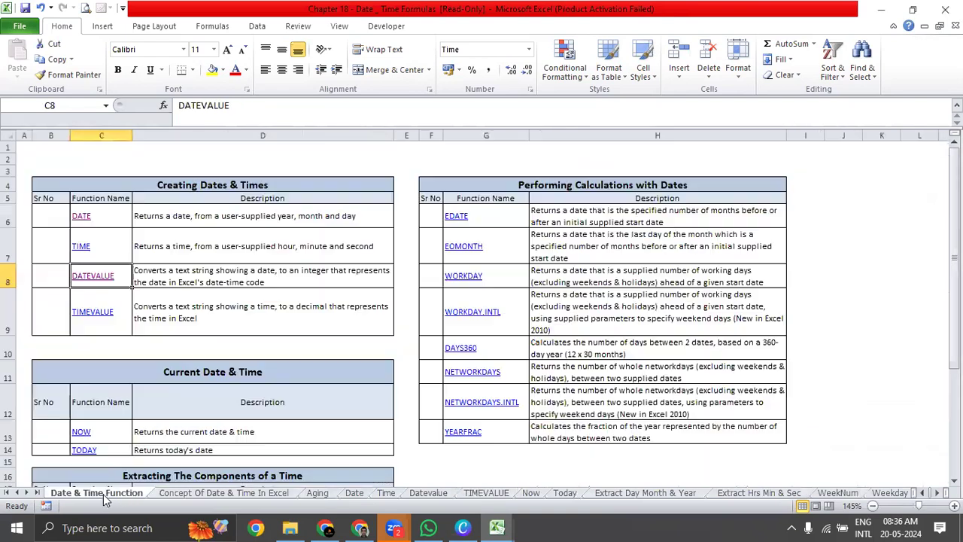
pyautogui.click(216, 356)
pyautogui.click(215, 376)
pyautogui.scroll(-3, 215, 376)
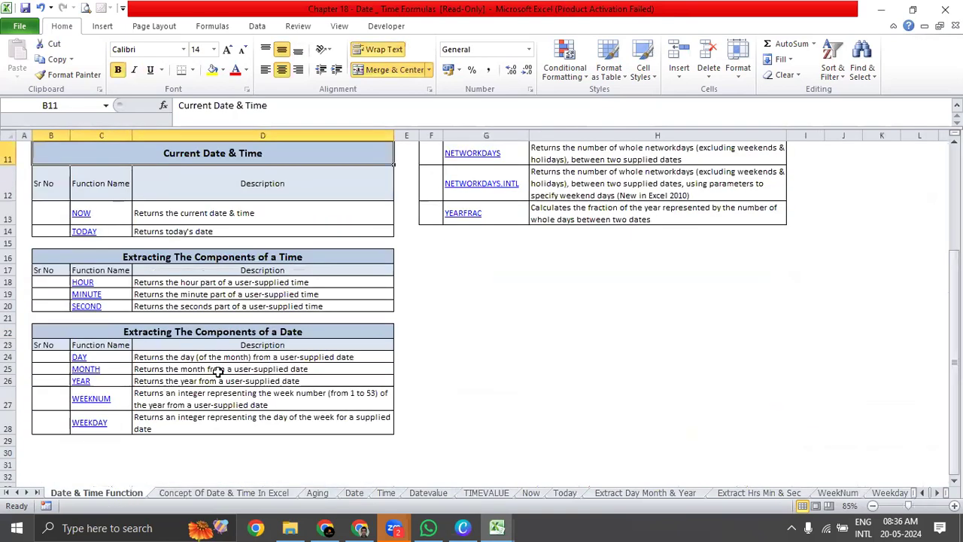
pyautogui.moveTo(113, 211); pyautogui.dragTo(200, 214)
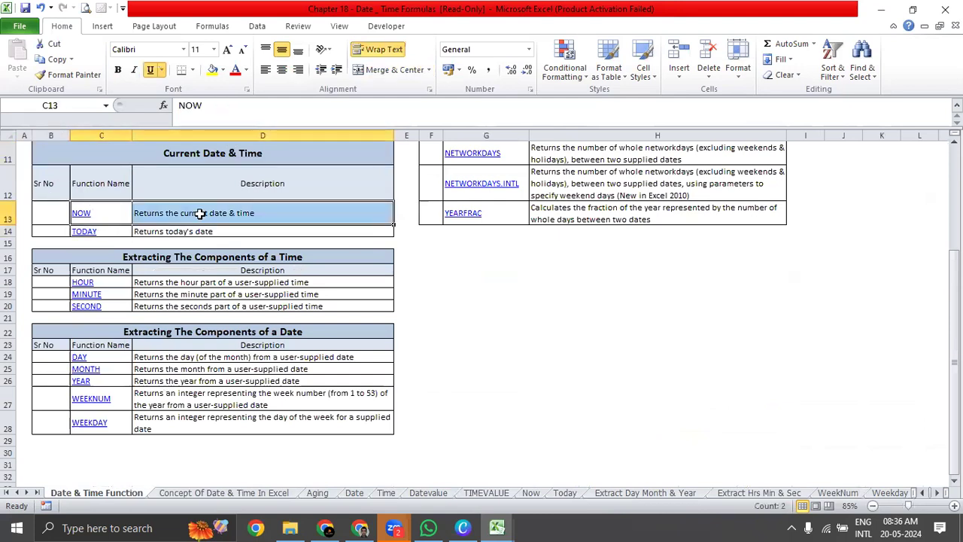
pyautogui.click(200, 214)
pyautogui.click(122, 230)
pyautogui.click(179, 233)
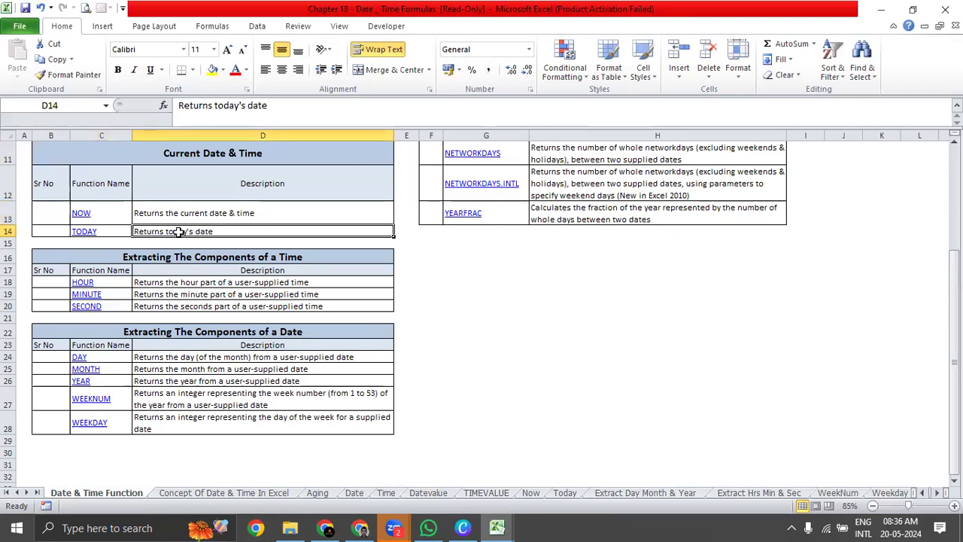
# Switch back to Book1 and enter the formula =NOW() in cell E24, below the time table.
pyautogui.hotkey('alt', 'Tab')
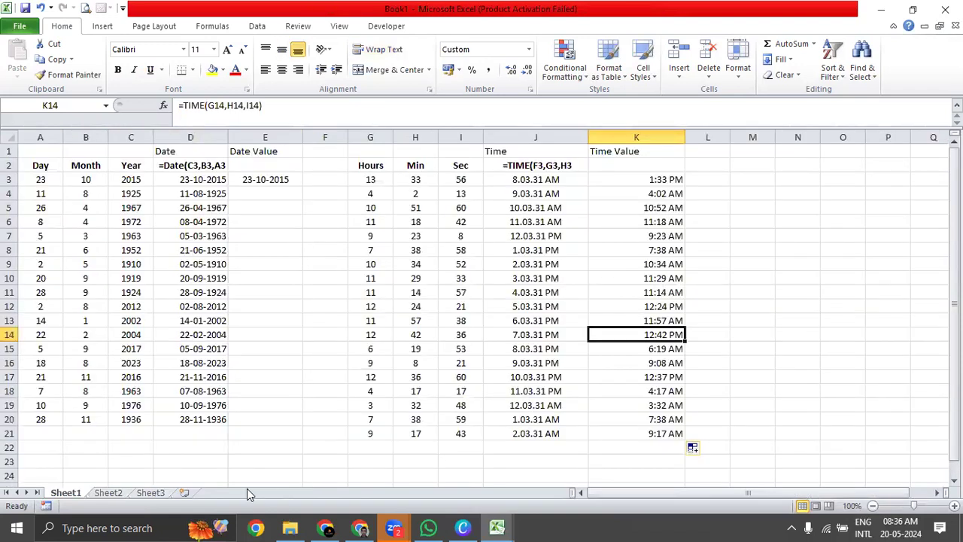
pyautogui.scroll(-7, 394, 397)
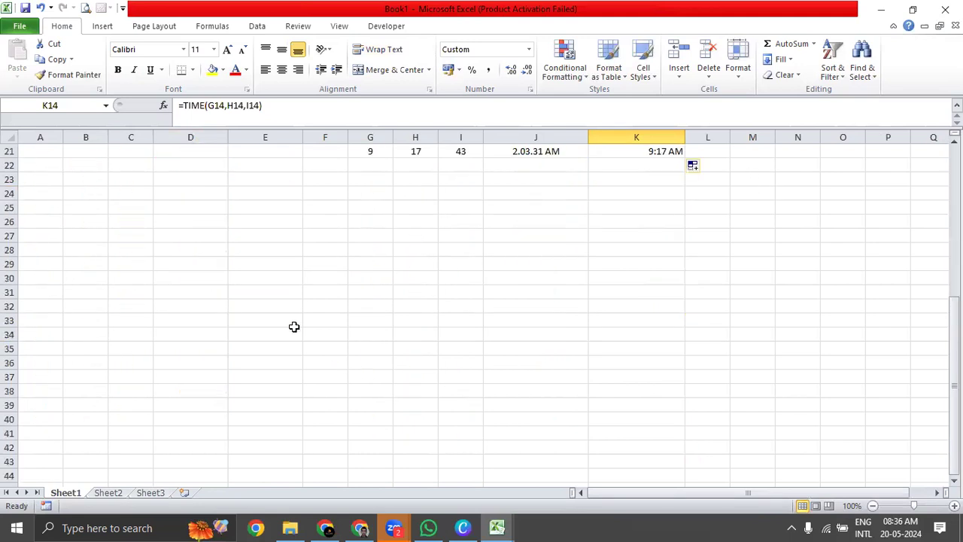
pyautogui.click(278, 203)
pyautogui.click(277, 194)
pyautogui.write('=')
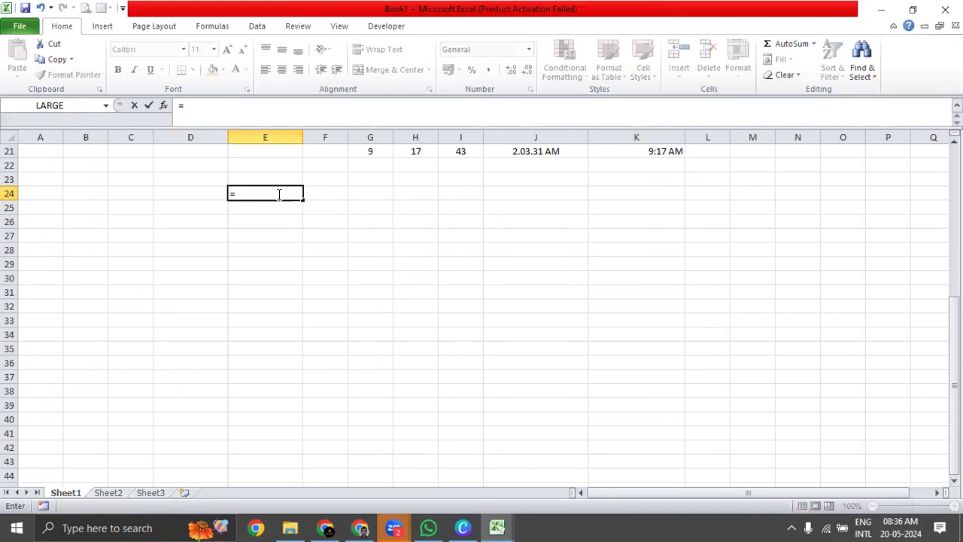
pyautogui.write('Now')
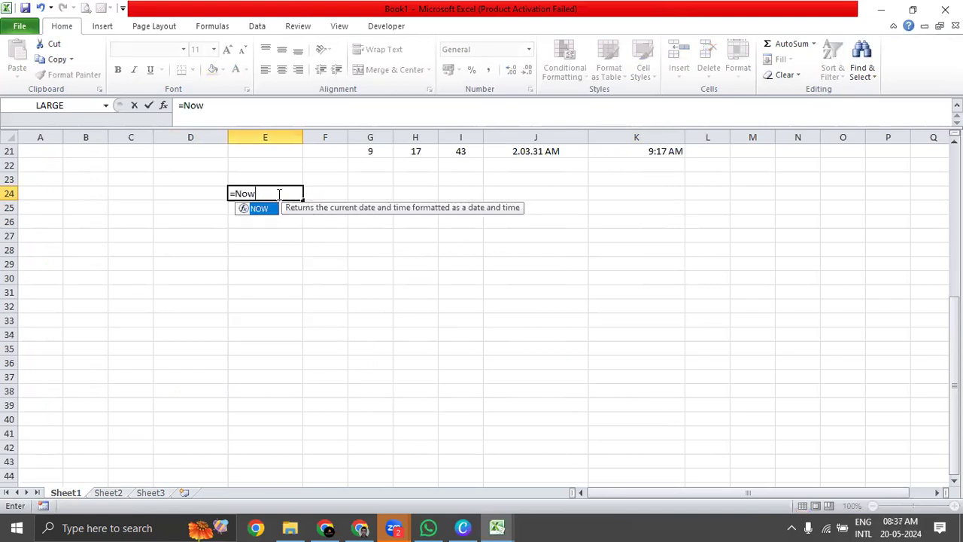
pyautogui.press('Tab')
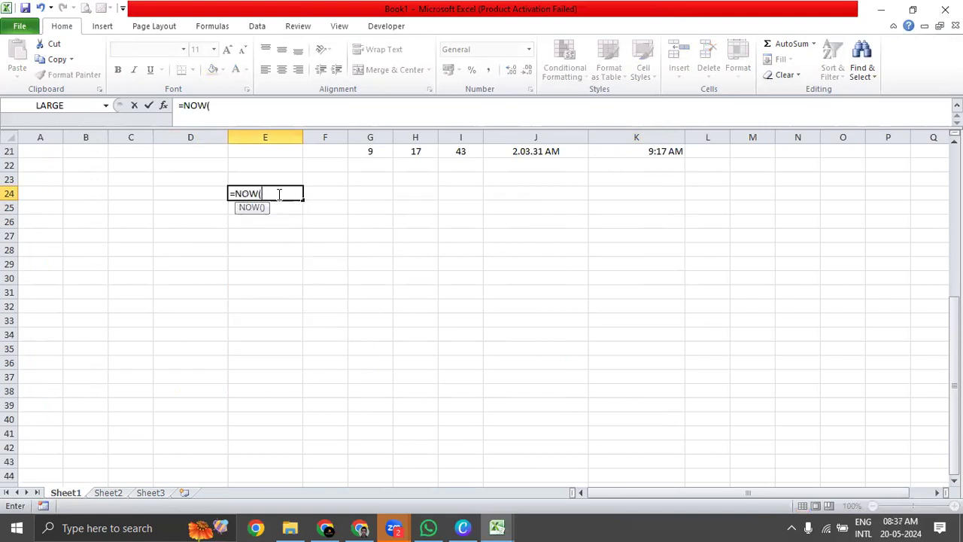
pyautogui.press('Return')
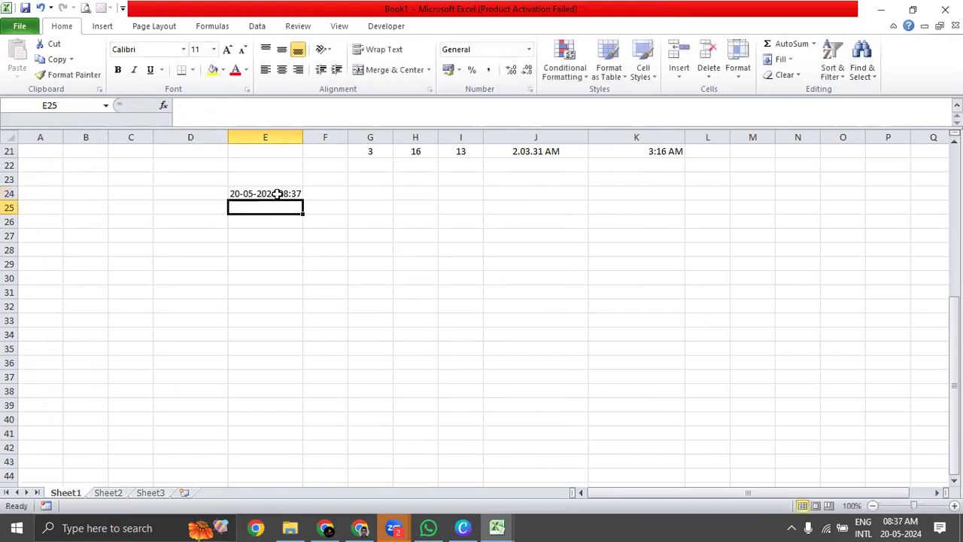
pyautogui.click(277, 194)
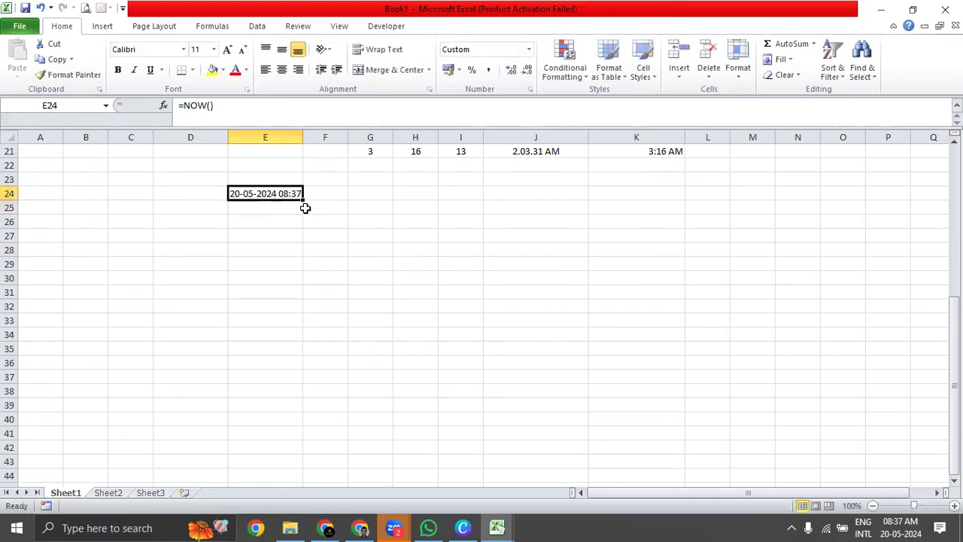
# Enter the formula =TODAY() in cell E25 and compare it with the NOW result above it.
pyautogui.click(295, 211)
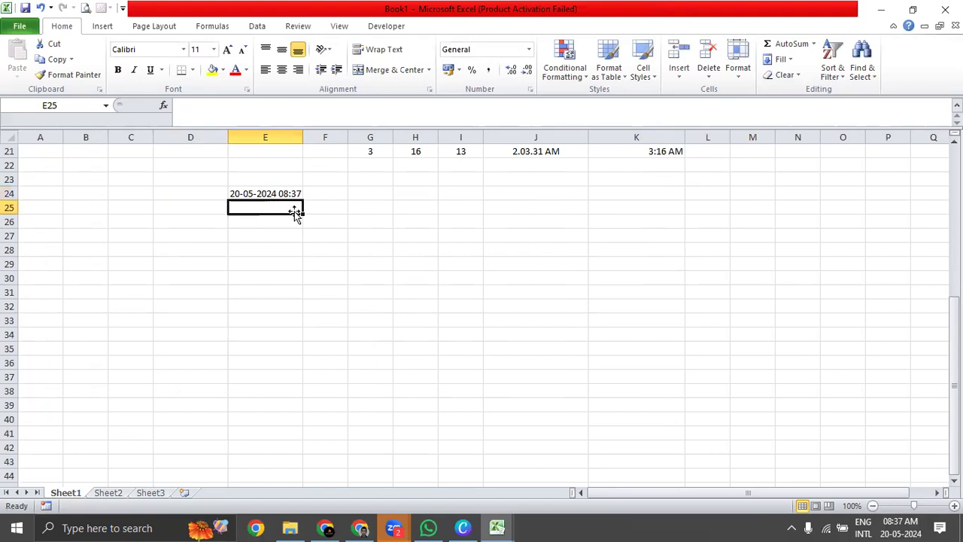
pyautogui.click(286, 192)
pyautogui.click(283, 207)
pyautogui.write('TOd')
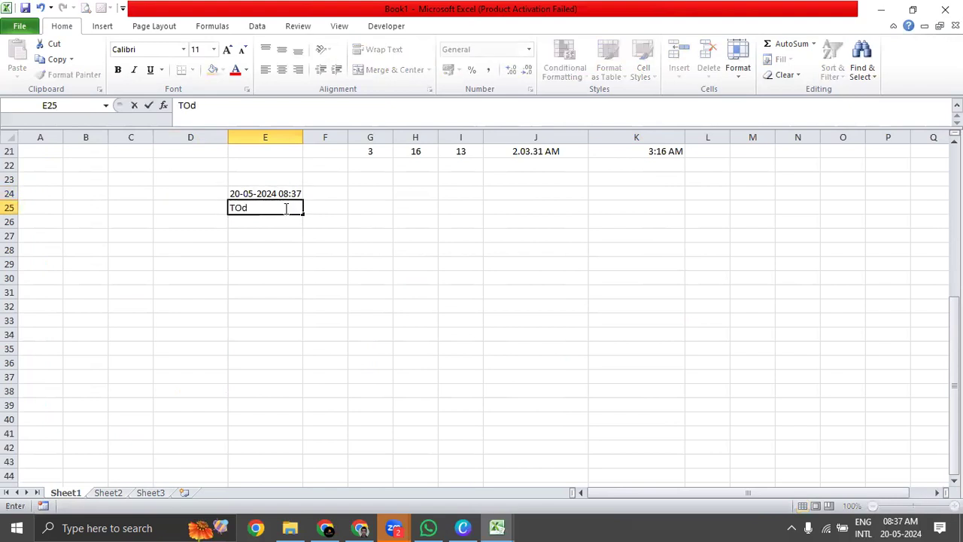
pyautogui.write('y')
pyautogui.press('BackSpace')
pyautogui.press('BackSpace')
pyautogui.press('BackSpace')
pyautogui.write('=')
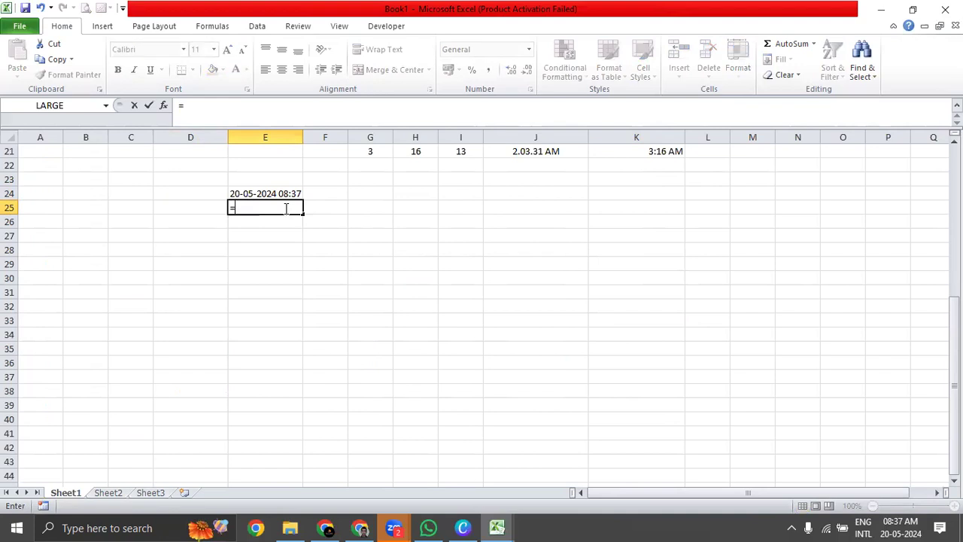
pyautogui.write('Toda')
pyautogui.press('Tab')
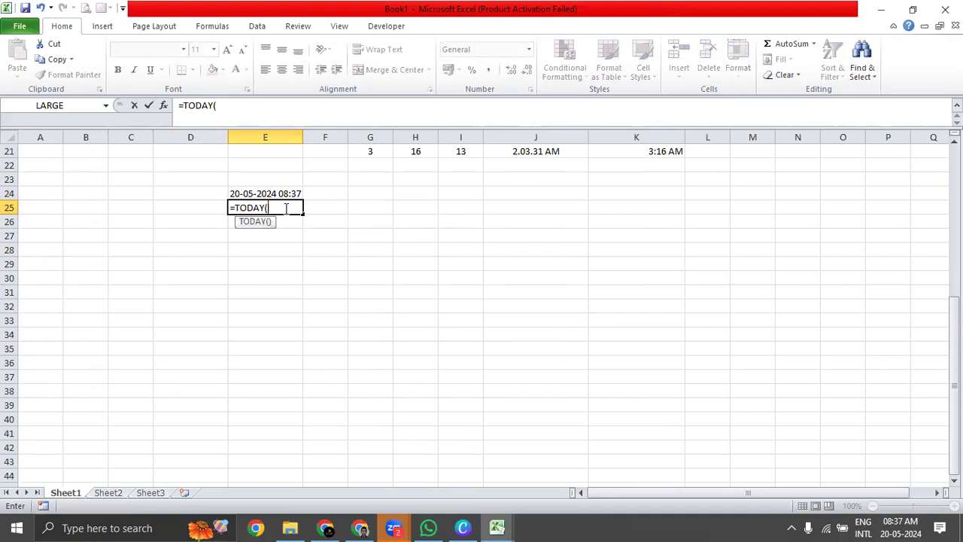
pyautogui.press('Return')
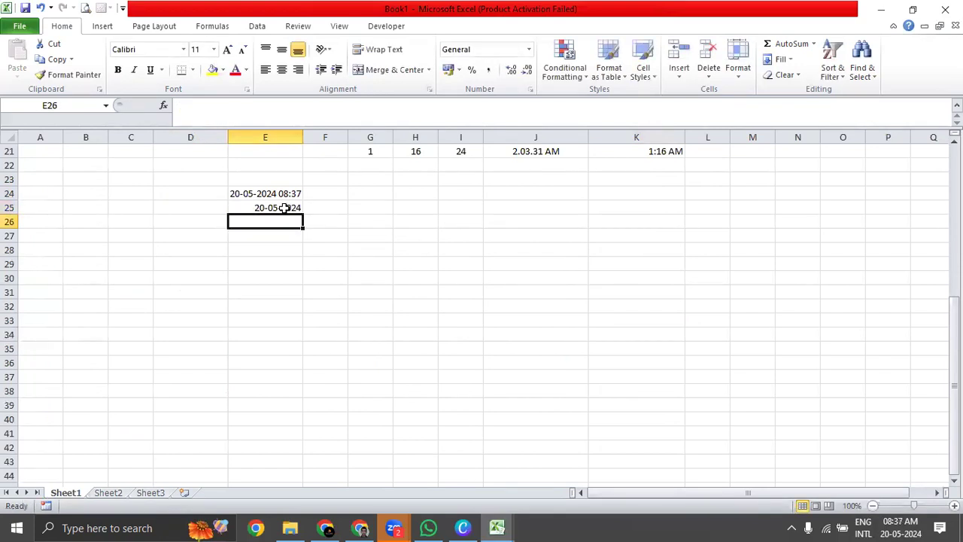
pyautogui.click(285, 209)
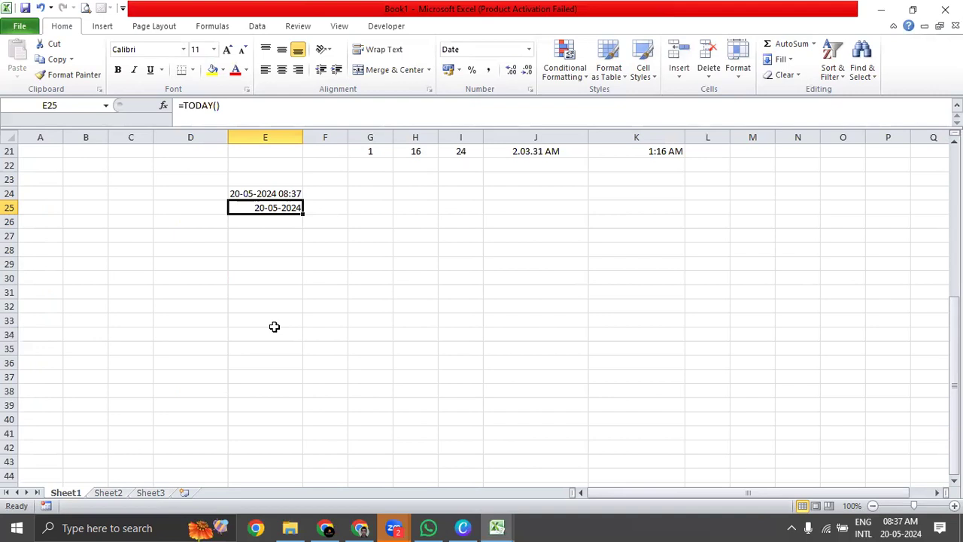
pyautogui.click(282, 192)
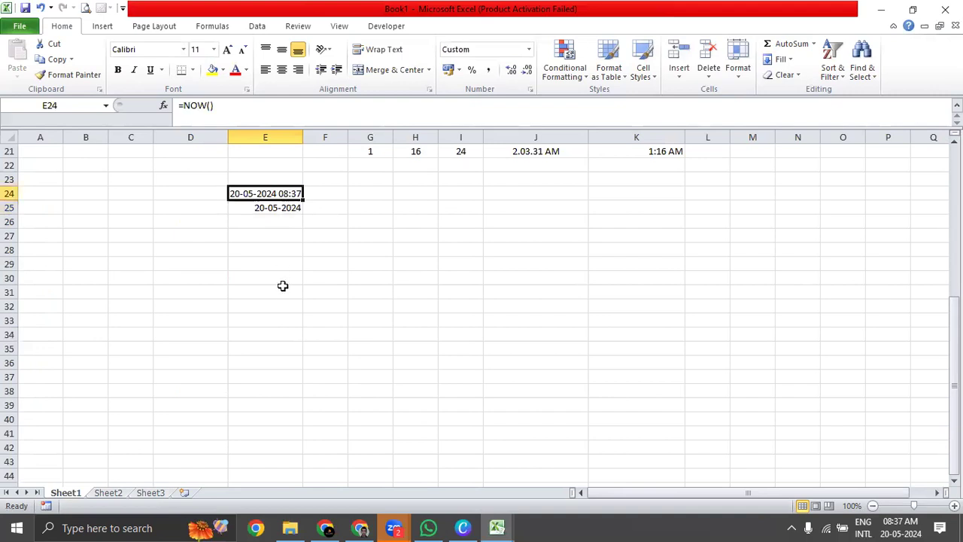
# Widen column F and add the labels Now in D24 and Today in D25.
pyautogui.click(339, 194)
pyautogui.moveTo(348, 136); pyautogui.dragTo(401, 136)
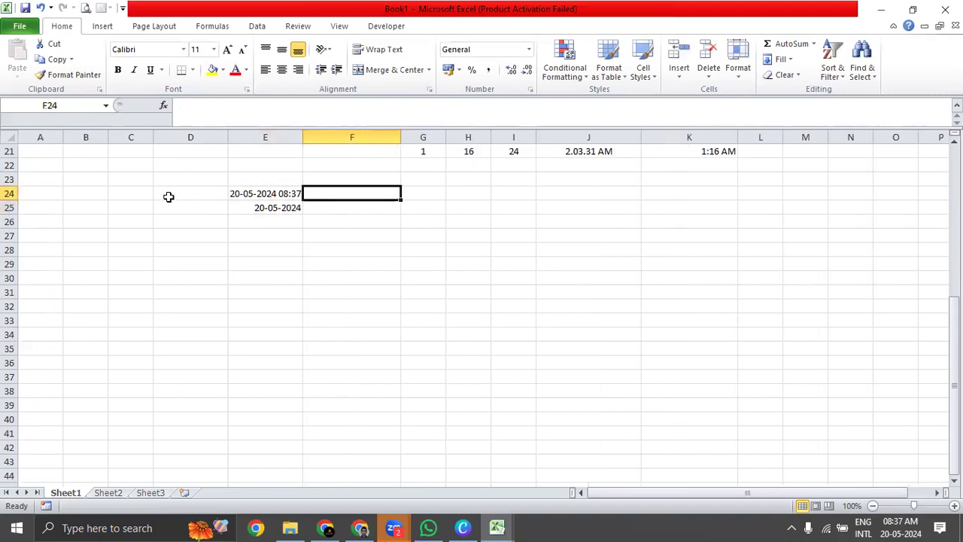
pyautogui.click(168, 196)
pyautogui.write('Now')
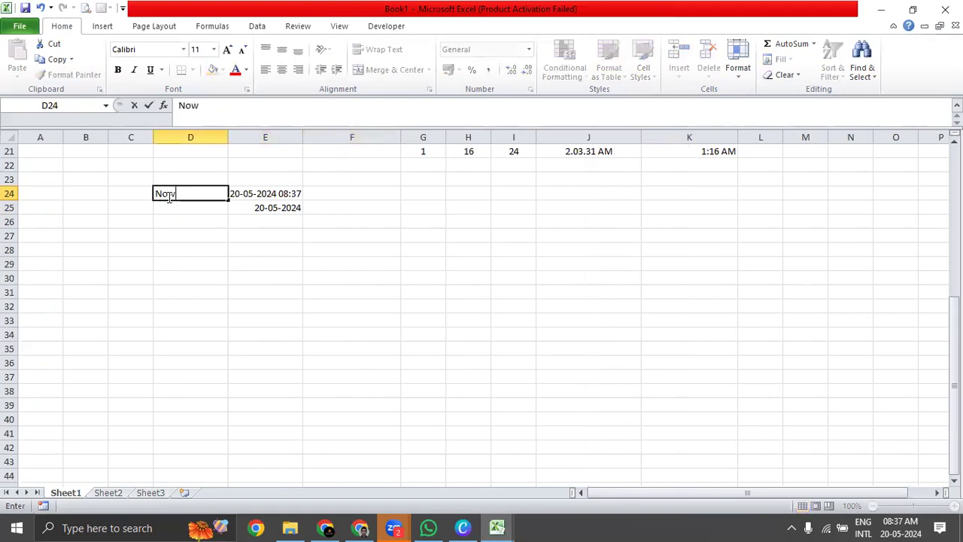
pyautogui.press('Return')
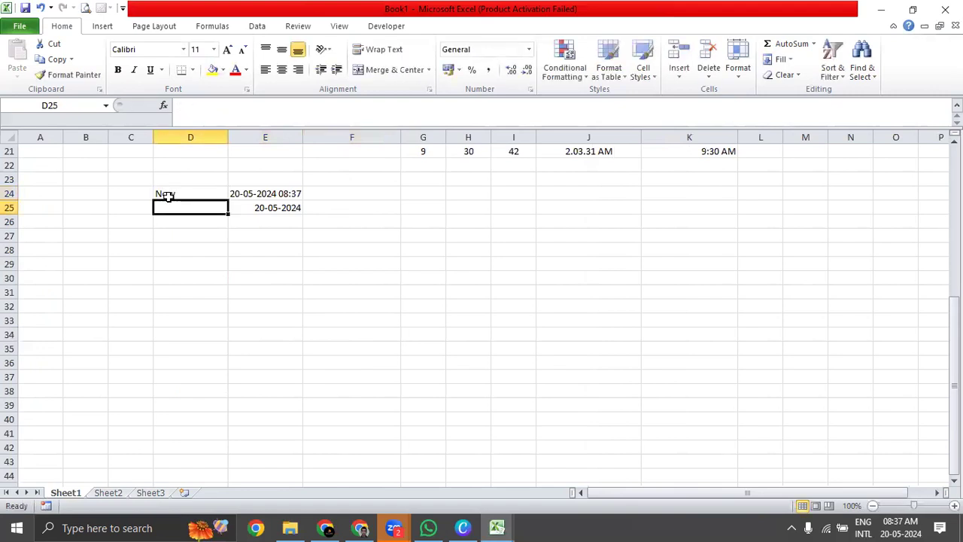
pyautogui.click(622, 120)
pyautogui.click(179, 201)
pyautogui.write('today')
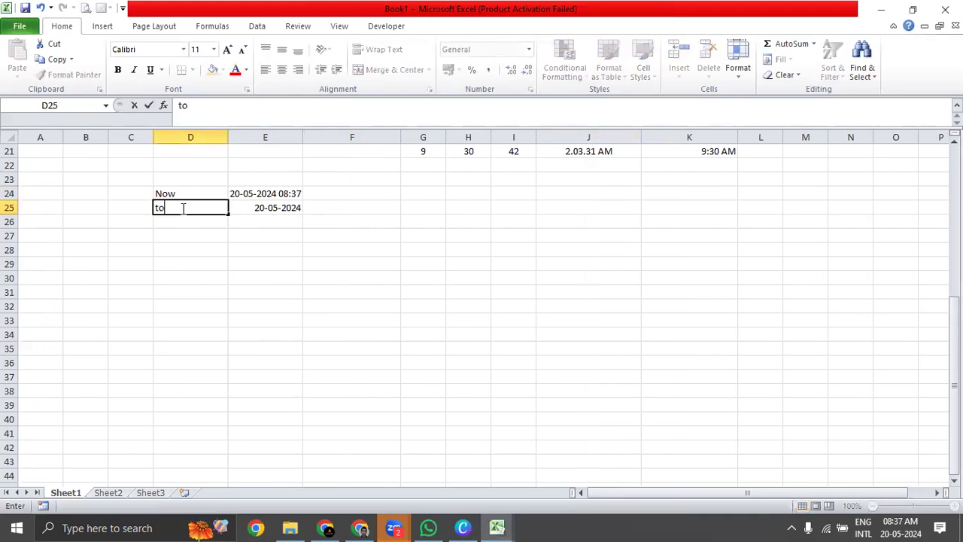
pyautogui.press('BackSpace')
pyautogui.press('BackSpace')
pyautogui.press('BackSpace')
pyautogui.press('BackSpace')
pyautogui.write('Today')
pyautogui.hotkey('ctrl', 'Return')
# Make the NOW and TODAY results in E24 and E25 bold.
pyautogui.press('Up')
pyautogui.press('Right')
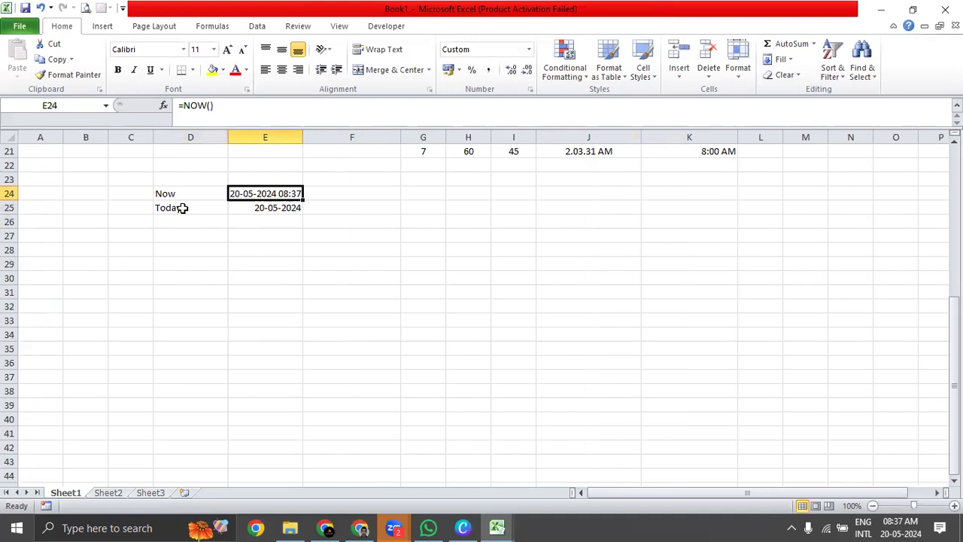
pyautogui.press('Down')
pyautogui.hotkey('ctrl', 'b')
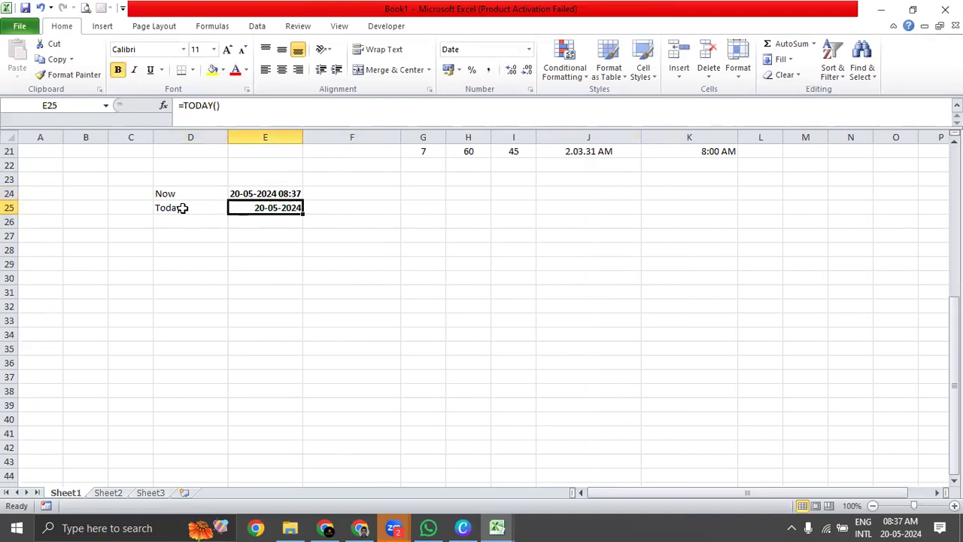
# Switch to the Chapter 18 workbook and examine its function list, especially the descriptions under Extracting The Components of a Date.
pyautogui.hotkey('ctrl', 'Tab')
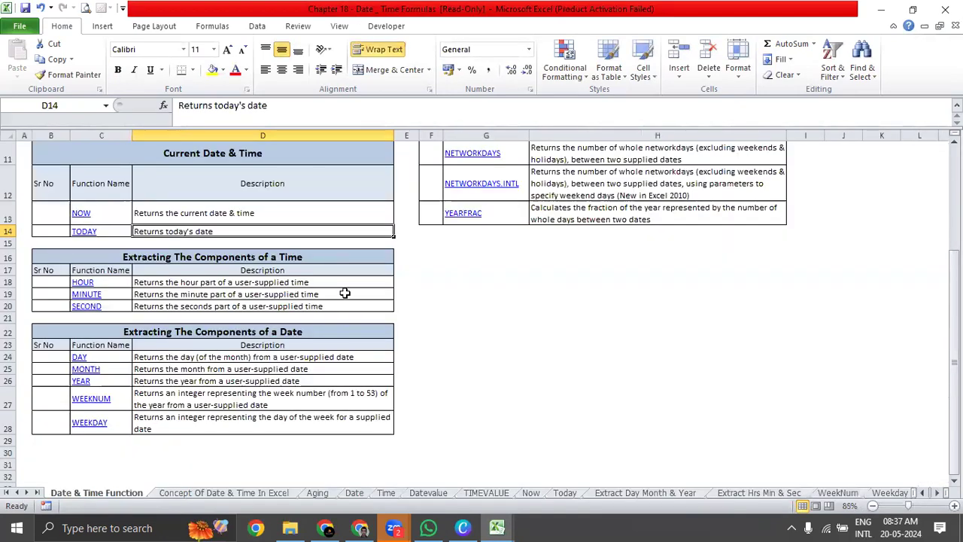
pyautogui.click(460, 332)
pyautogui.click(499, 293)
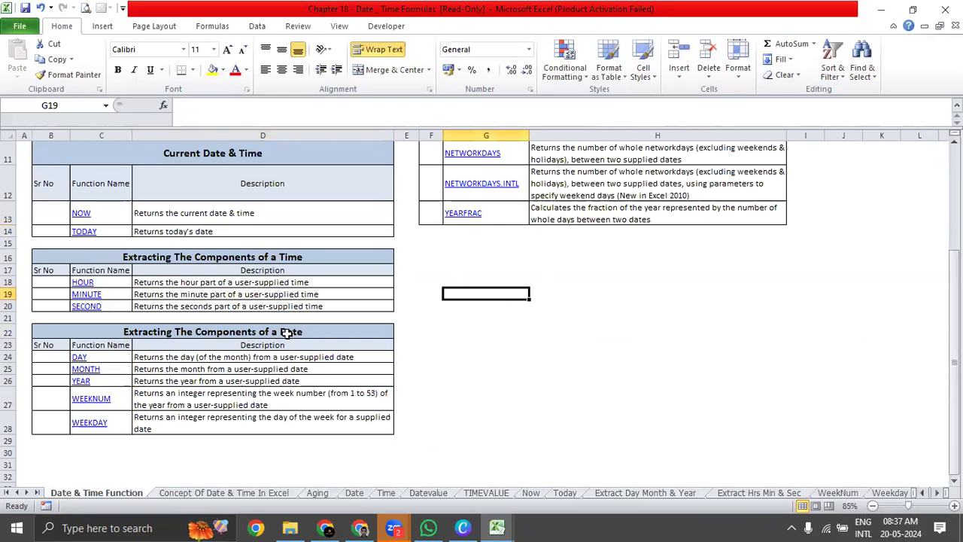
pyautogui.scroll(-4, 248, 218)
pyautogui.scroll(7, 226, 241)
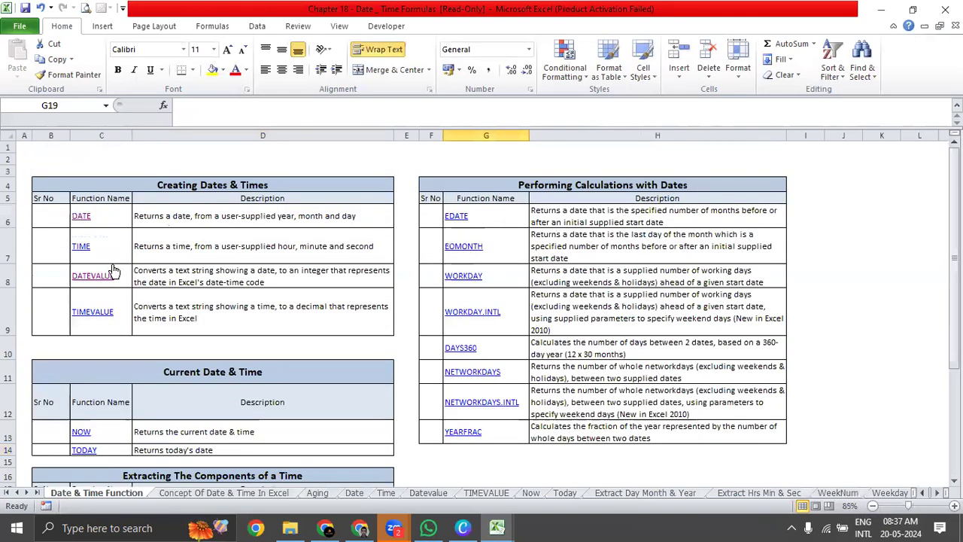
pyautogui.scroll(-4, 99, 342)
pyautogui.scroll(4, 96, 248)
pyautogui.scroll(-3, 279, 291)
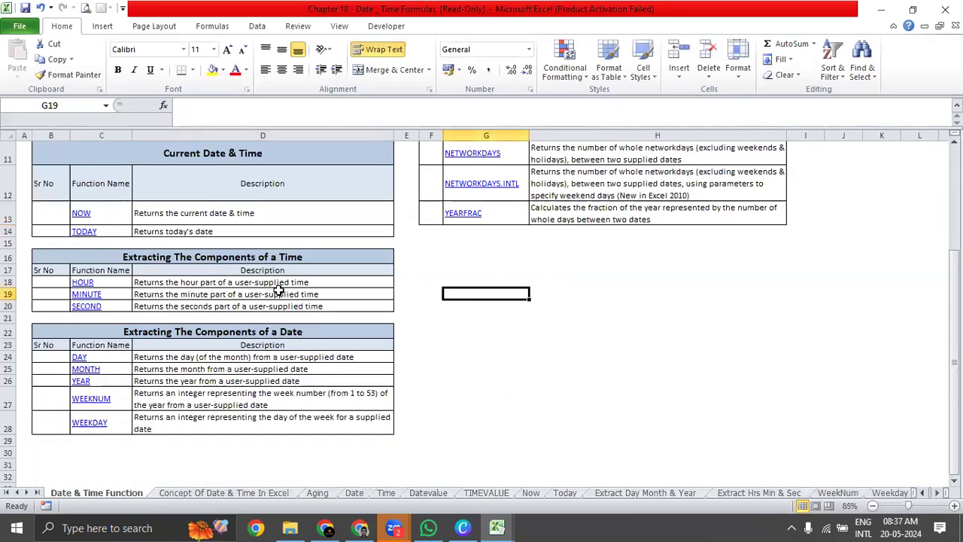
pyautogui.moveTo(195, 358); pyautogui.dragTo(193, 428)
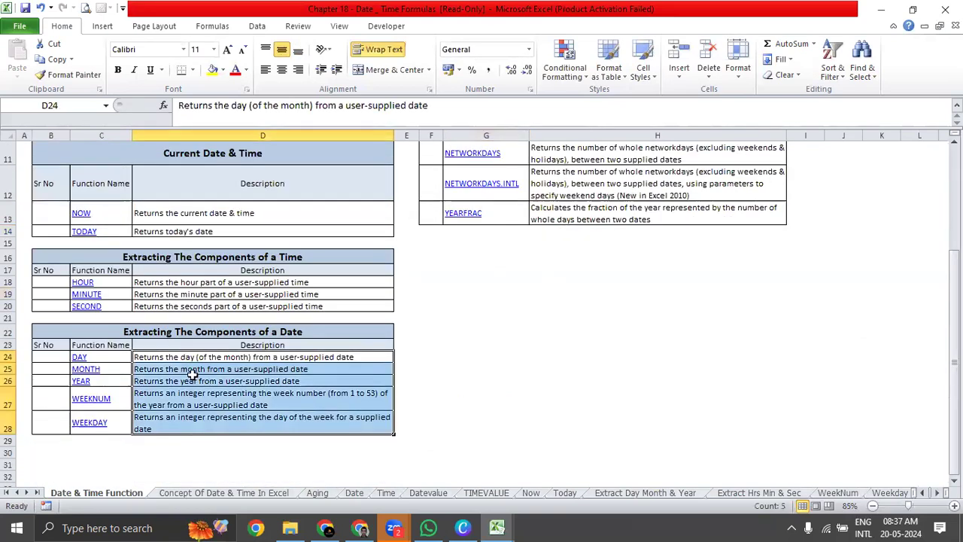
pyautogui.click(198, 357)
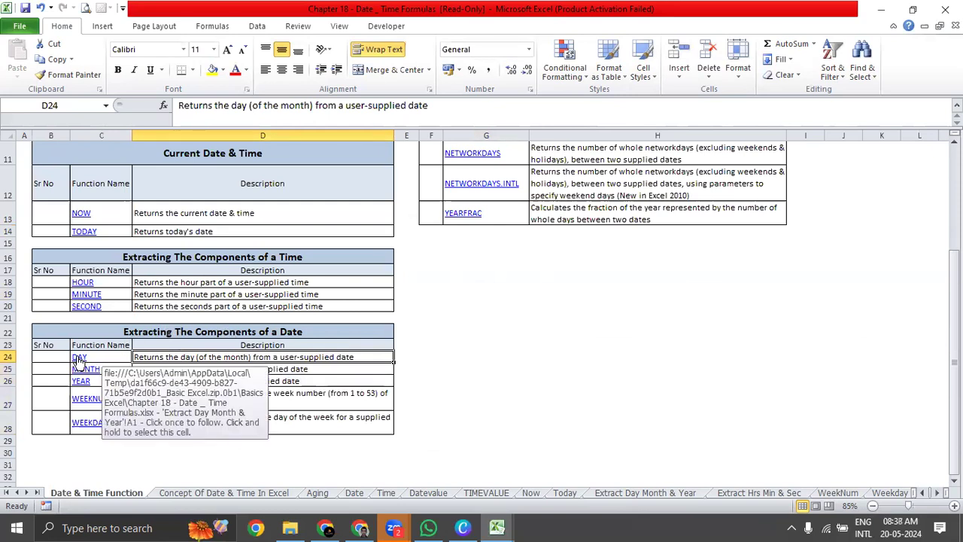
# Follow the DAY function's link to the Extract Day Month & Year sheet and examine its Day, Month and Year columns.
pyautogui.click(79, 359)
pyautogui.click(296, 303)
pyautogui.click(145, 193)
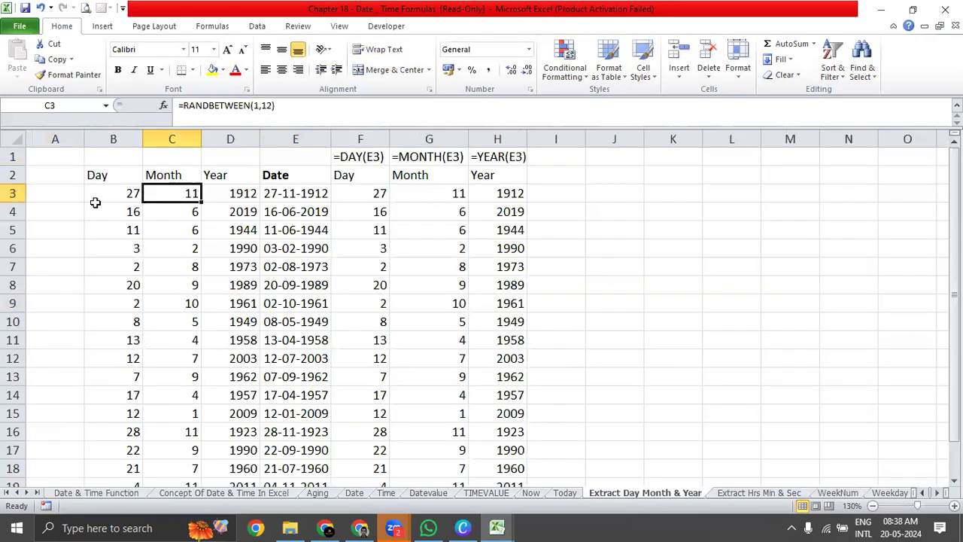
pyautogui.moveTo(85, 198); pyautogui.dragTo(234, 358)
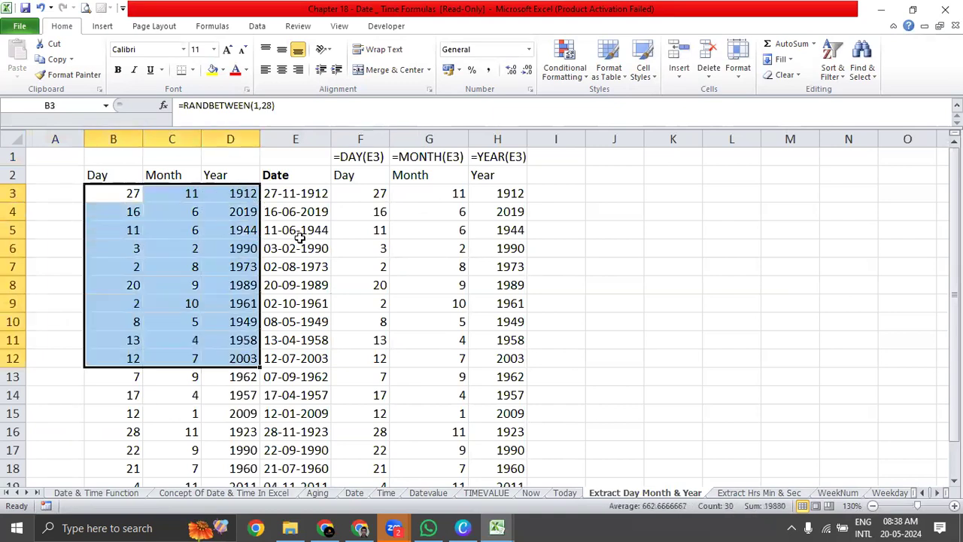
# Copy the Date column from E2 down, switch to Sheet2 of Book1 and widen column C for it.
pyautogui.click(311, 172)
pyautogui.hotkey('ctrl', 'shift', 'Down')
pyautogui.hotkey('ctrl', 'c')
pyautogui.hotkey('alt', 'Tab')
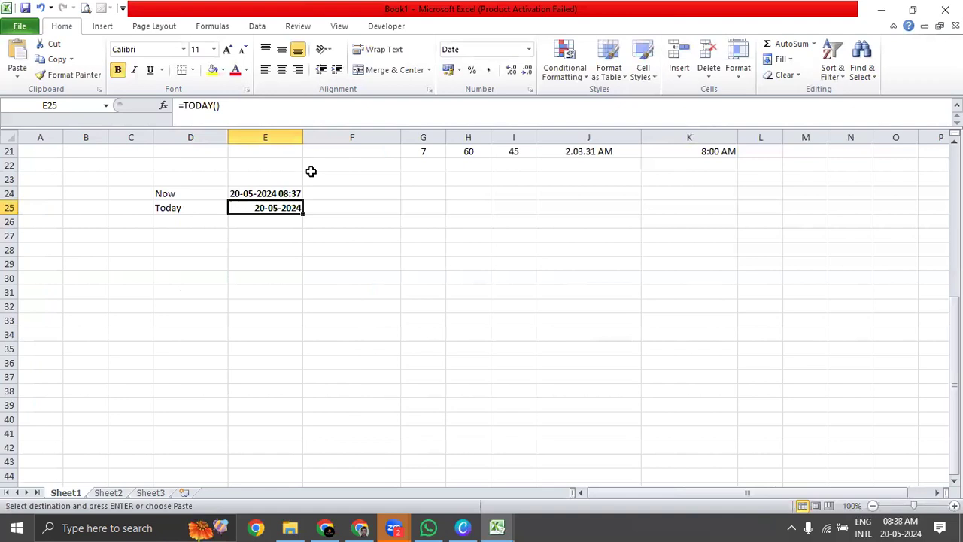
pyautogui.click(108, 493)
pyautogui.click(129, 179)
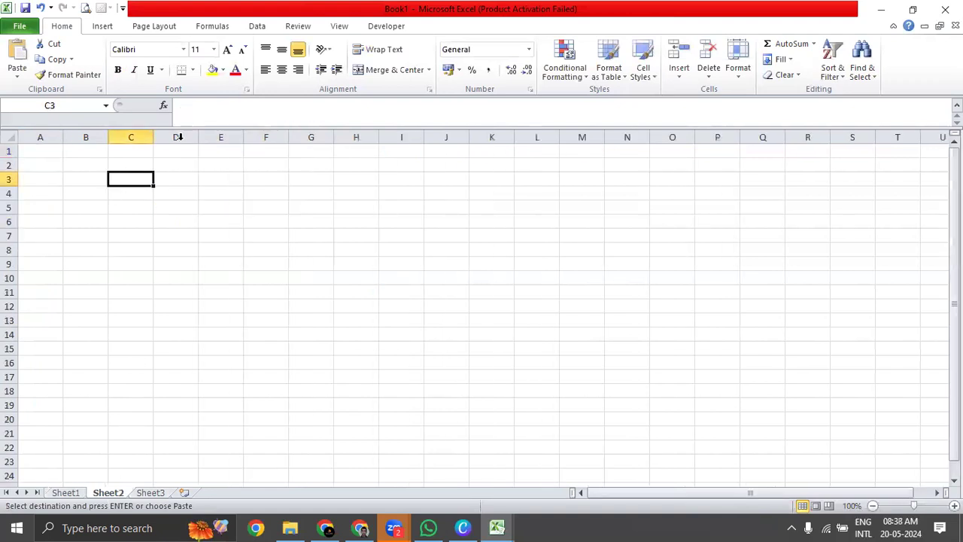
pyautogui.moveTo(153, 137); pyautogui.dragTo(216, 137)
# Undo the plain paste at C3 on Sheet2 and paste the copied Date column there as values only.
pyautogui.hotkey('ctrl', 'v')
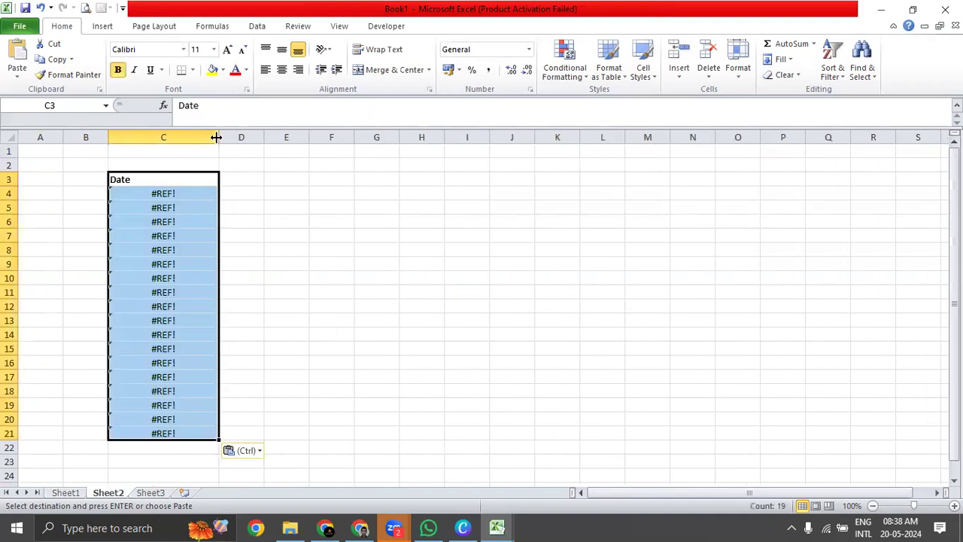
pyautogui.hotkey('ctrl', 'z')
pyautogui.hotkey('alt', 'e')
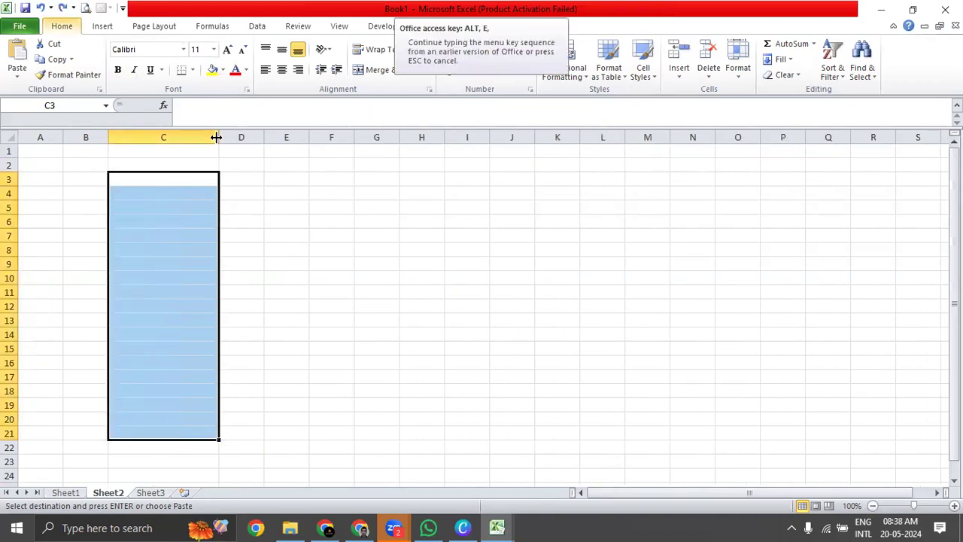
pyautogui.press('s')
pyautogui.press('v')
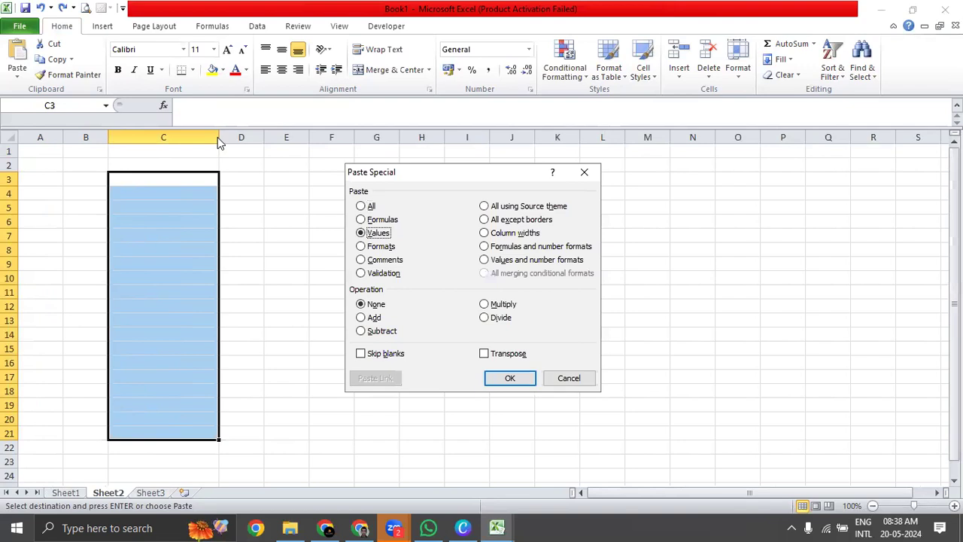
pyautogui.press('Return')
pyautogui.press('Escape')
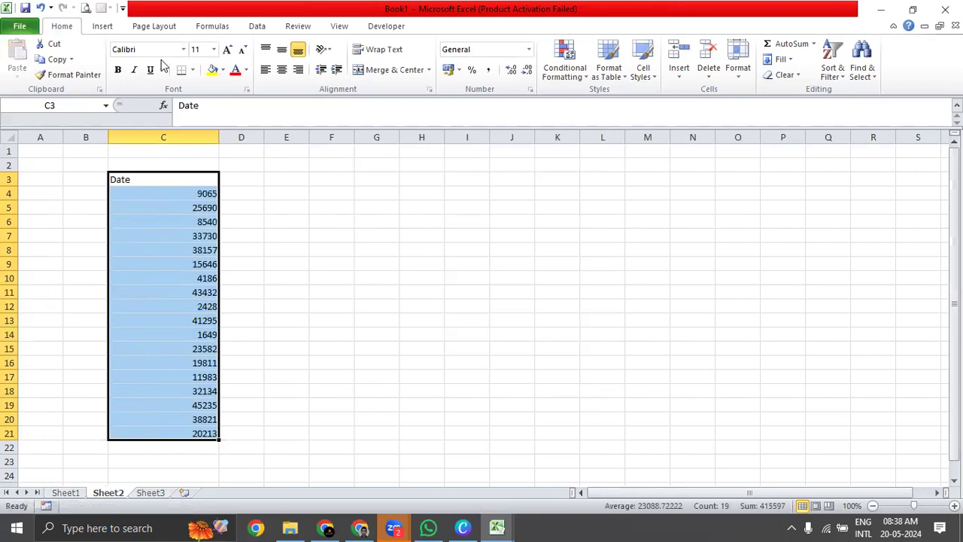
# Centre the pasted cells C3:C21 horizontally and vertically, and widen column D.
pyautogui.hotkey('ctrl', '1')
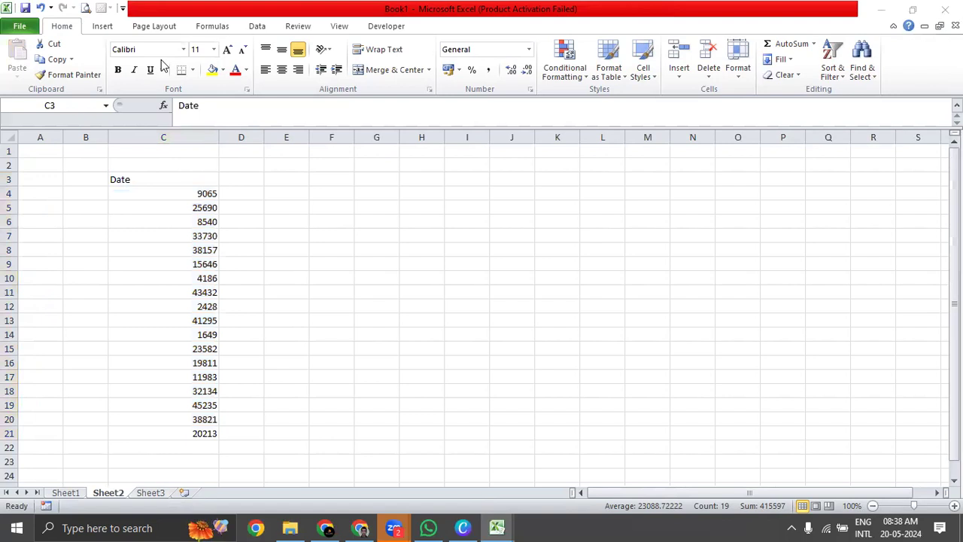
pyautogui.press('Escape')
pyautogui.click(281, 70)
pyautogui.click(287, 50)
pyautogui.moveTo(173, 194); pyautogui.dragTo(175, 438)
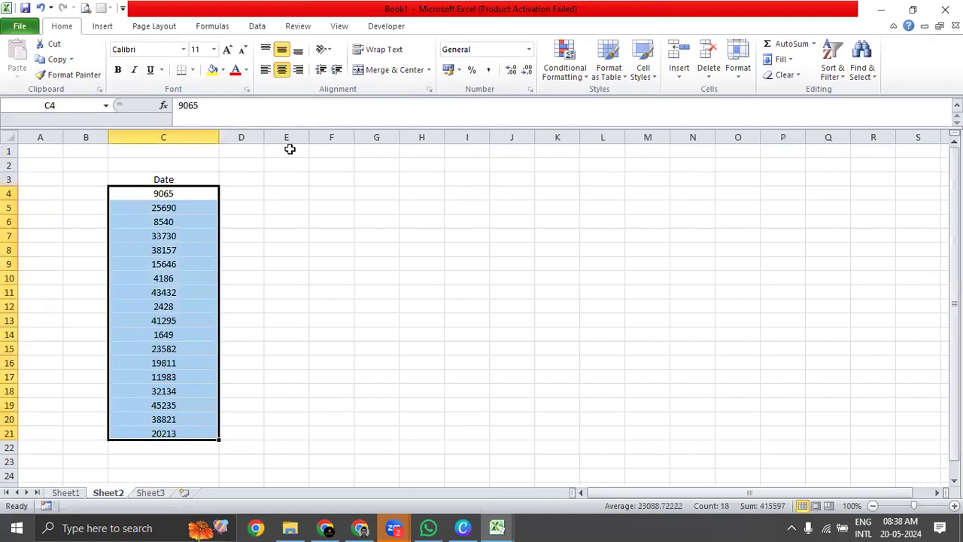
pyautogui.click(240, 190)
pyautogui.moveTo(266, 136); pyautogui.dragTo(292, 136)
# Format the serial numbers in C4:C21 as Short Date.
pyautogui.moveTo(140, 189); pyautogui.dragTo(145, 437)
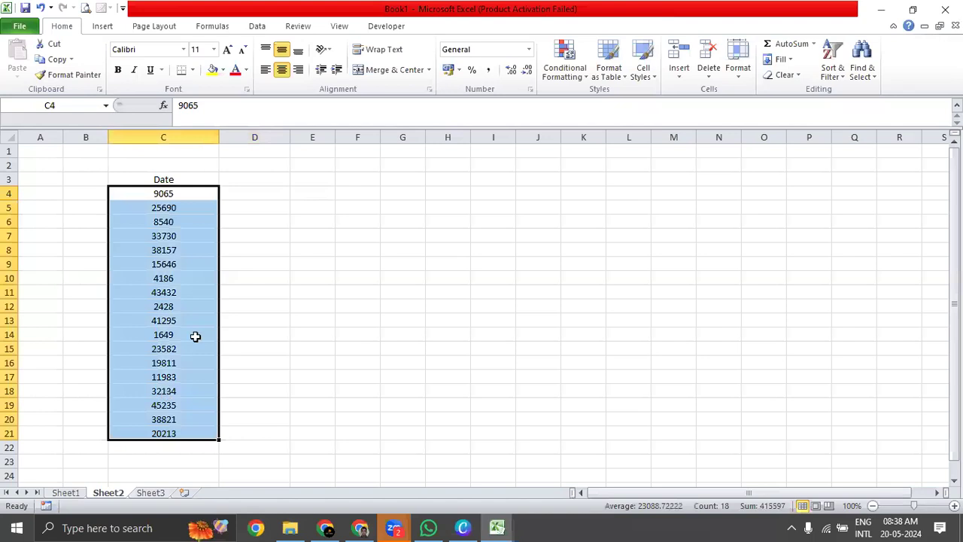
pyautogui.click(528, 50)
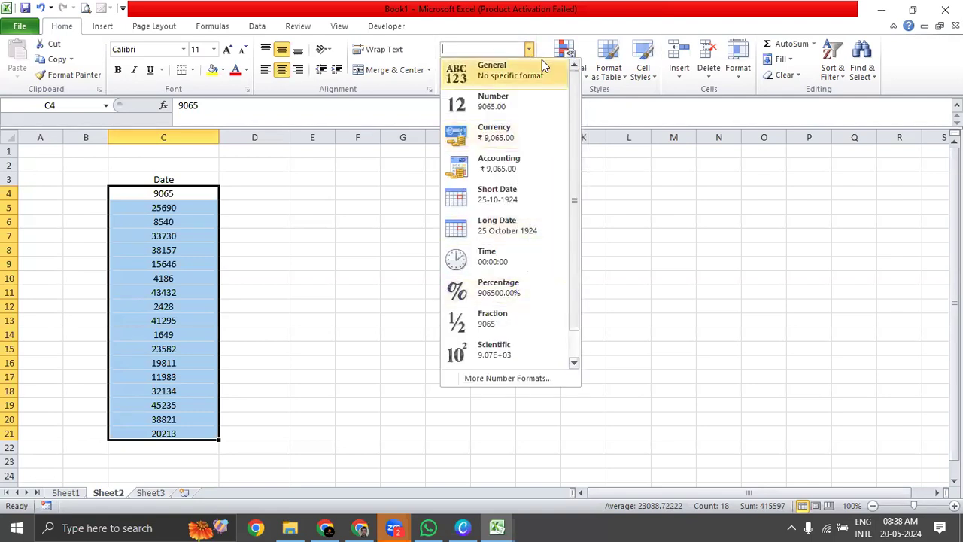
pyautogui.click(538, 202)
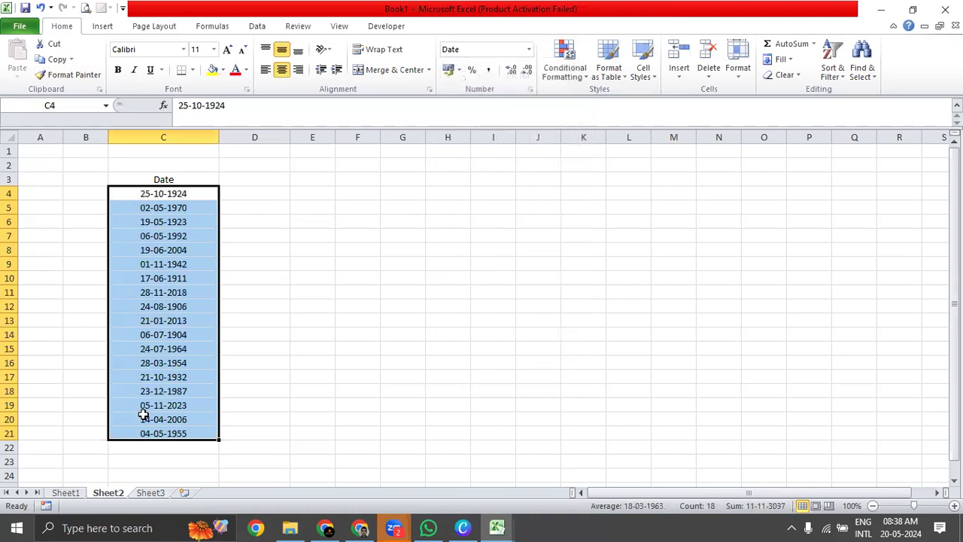
# Try the Long Date and General number formats on C4:C21, and return the cells to Short Date.
pyautogui.click(529, 49)
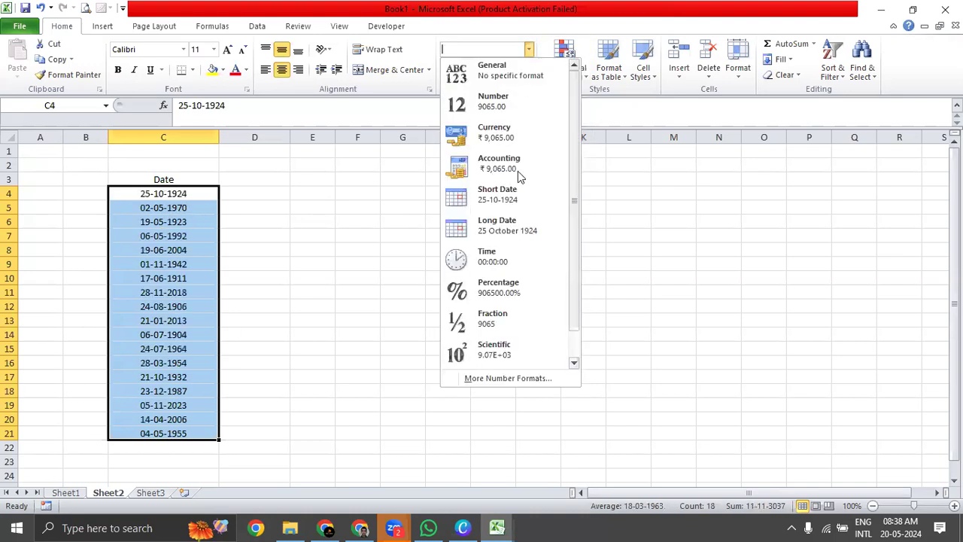
pyautogui.click(521, 232)
pyautogui.click(529, 49)
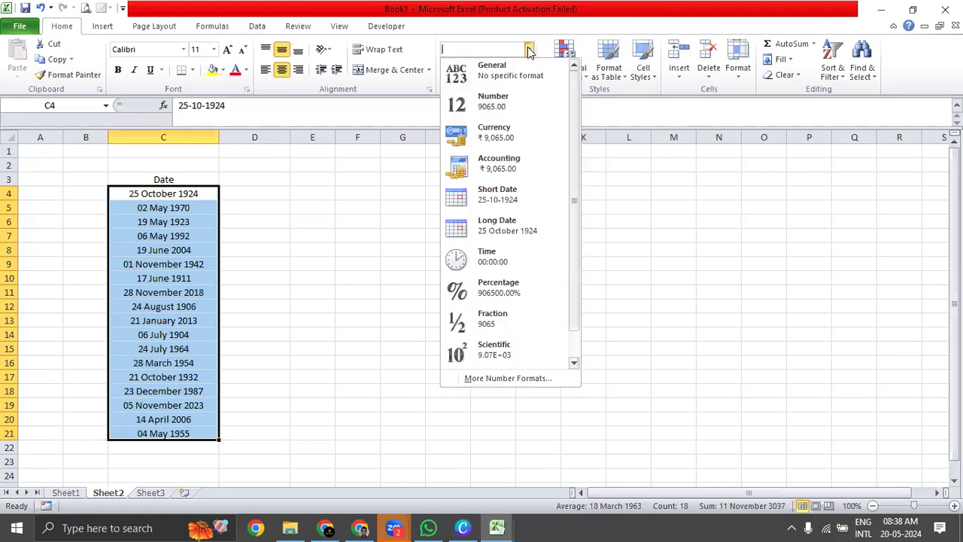
pyautogui.click(517, 69)
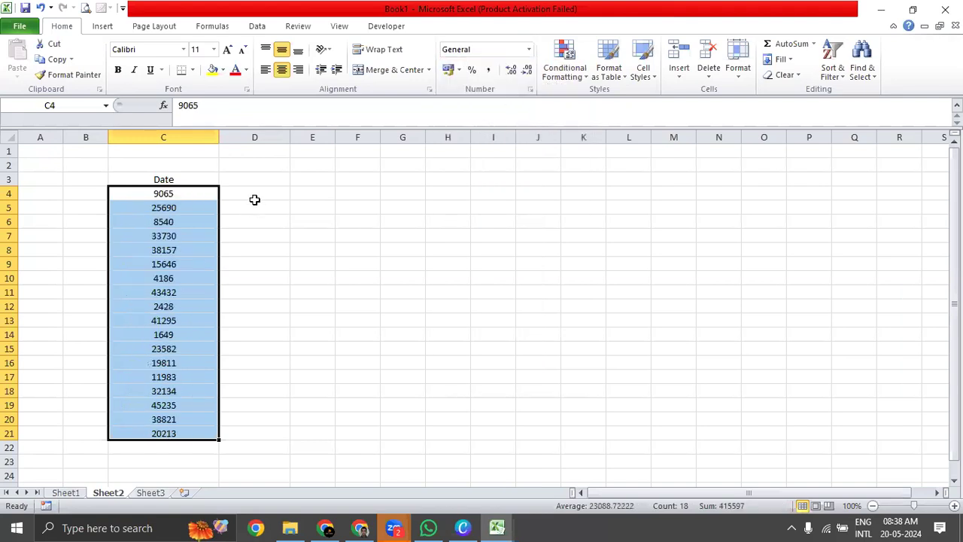
pyautogui.click(530, 49)
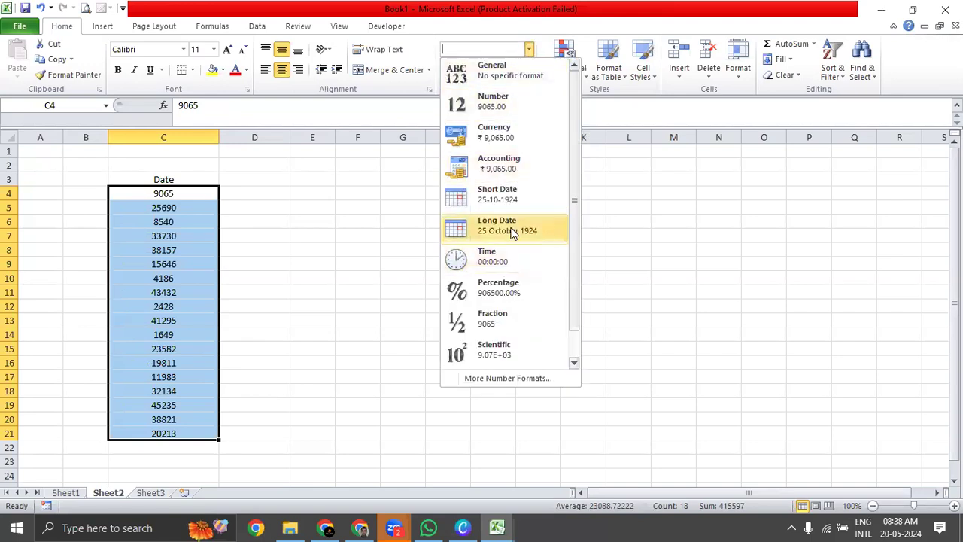
pyautogui.click(512, 199)
# Widen column D further and enter the headings Day, Month and Year in D3:F3.
pyautogui.click(269, 197)
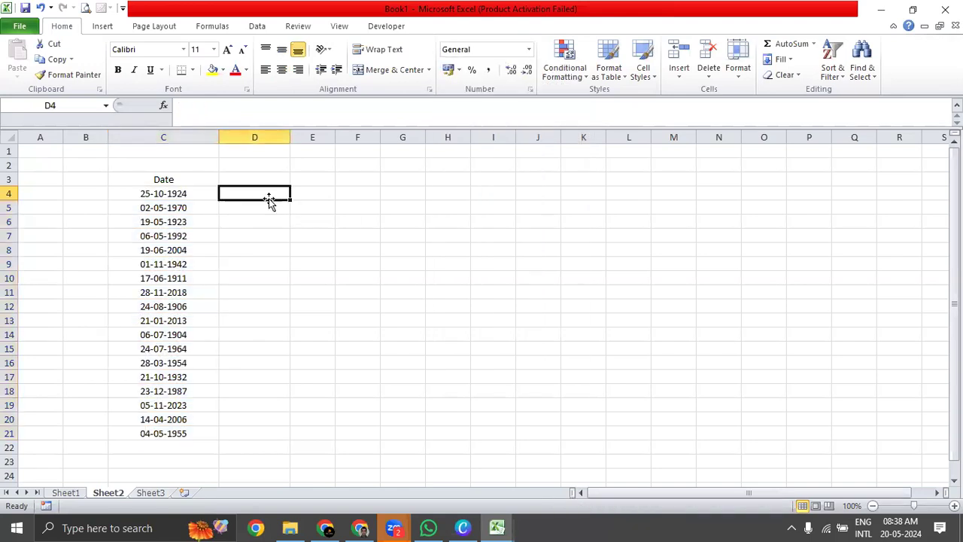
pyautogui.moveTo(287, 133); pyautogui.dragTo(346, 139)
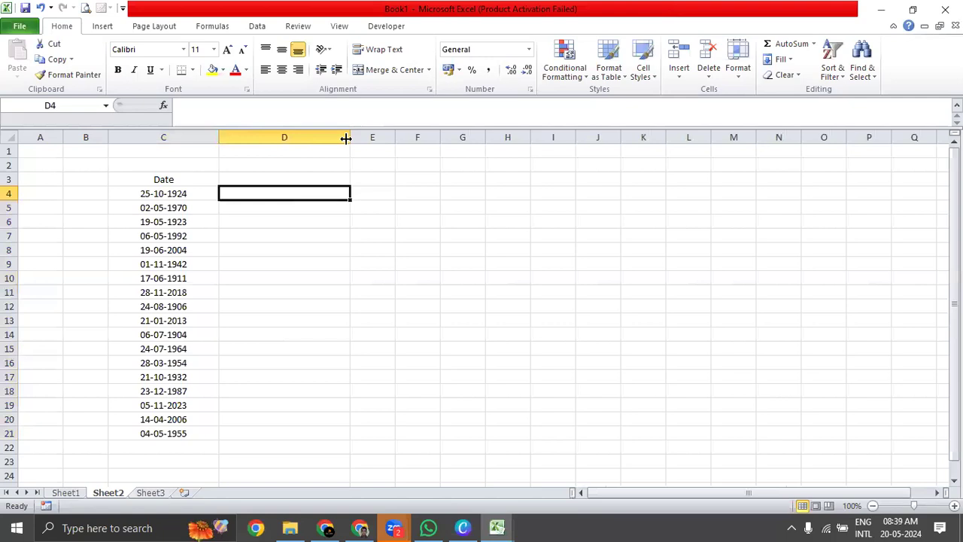
pyautogui.click(312, 177)
pyautogui.write('Day')
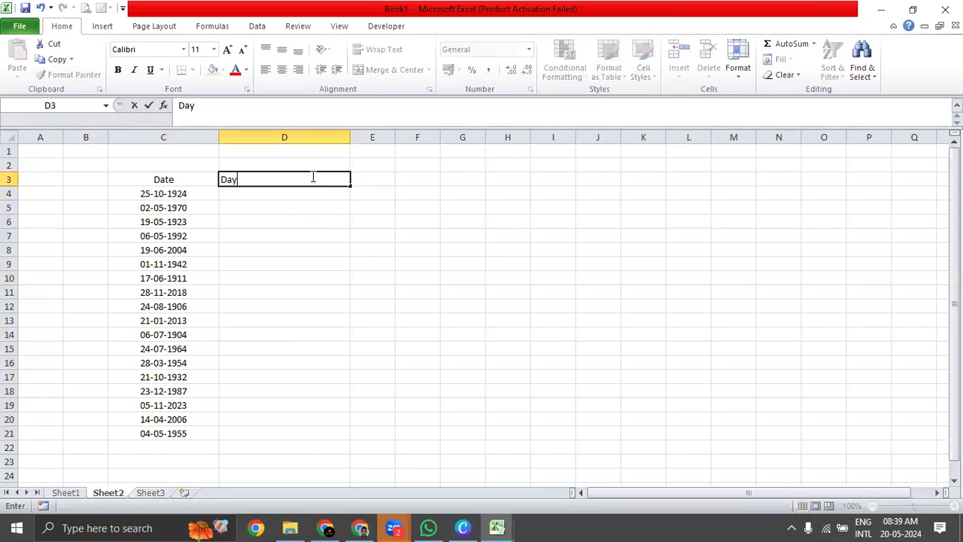
pyautogui.press('Tab')
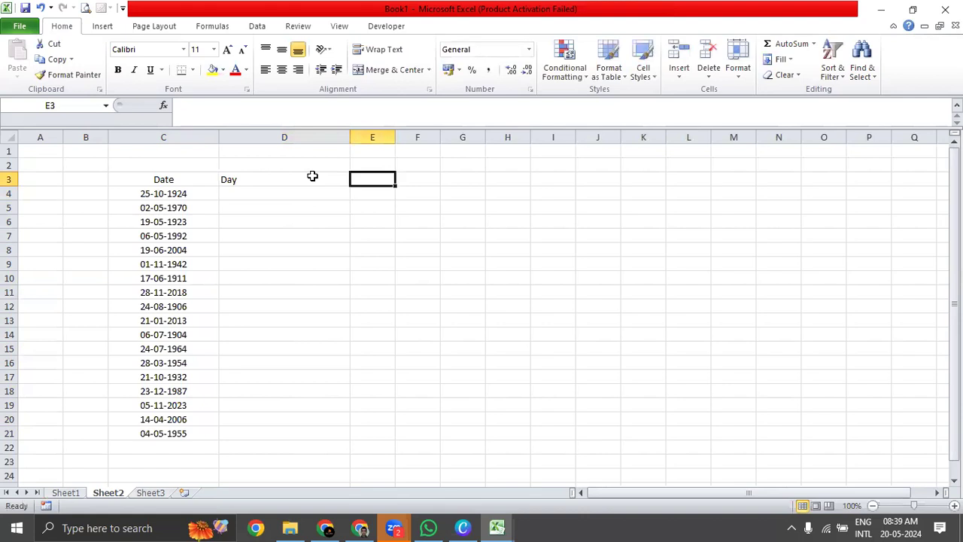
pyautogui.click(313, 176)
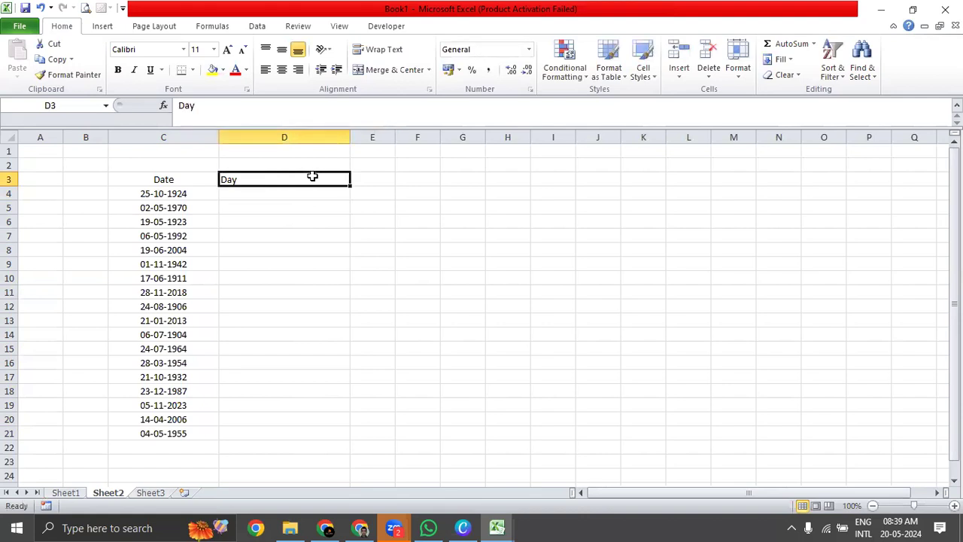
pyautogui.write('Day')
pyautogui.press('Tab')
pyautogui.write('Month')
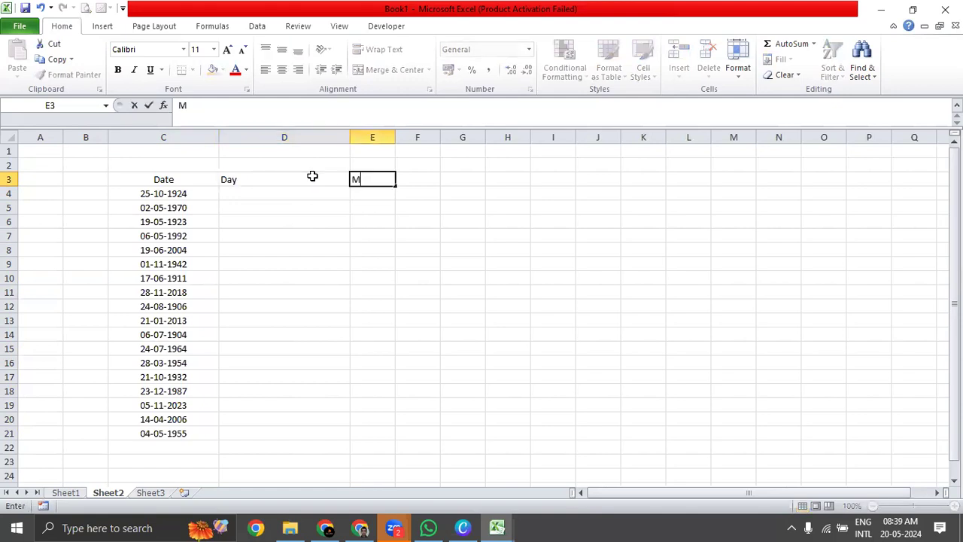
pyautogui.press('Tab')
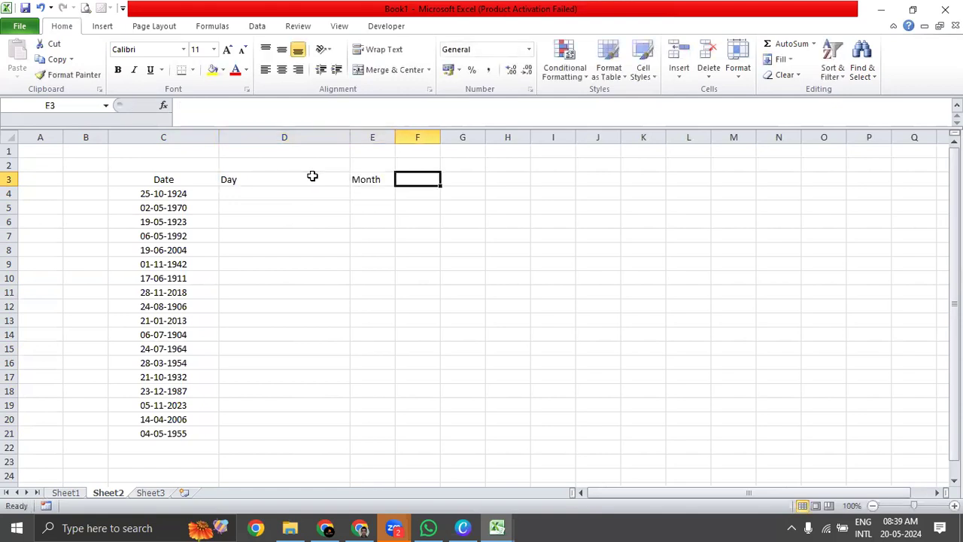
pyautogui.write('Year')
# Centre the Day, Month and Year headings in D3:F3 and widen columns E and F.
pyautogui.click(313, 176)
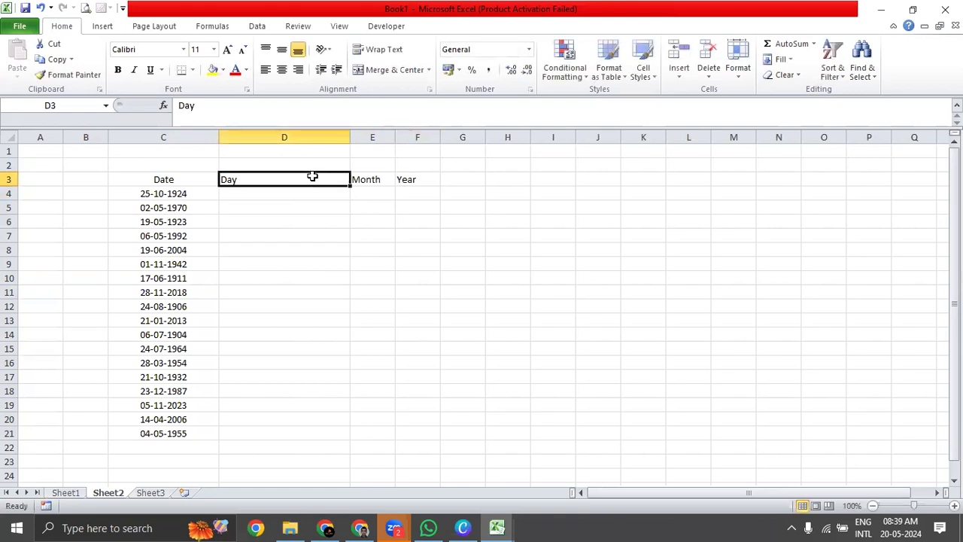
pyautogui.hotkey('shift', 'Right')
pyautogui.hotkey('shift', 'Right')
pyautogui.hotkey('alt', 'h')
pyautogui.press('a')
pyautogui.press('c')
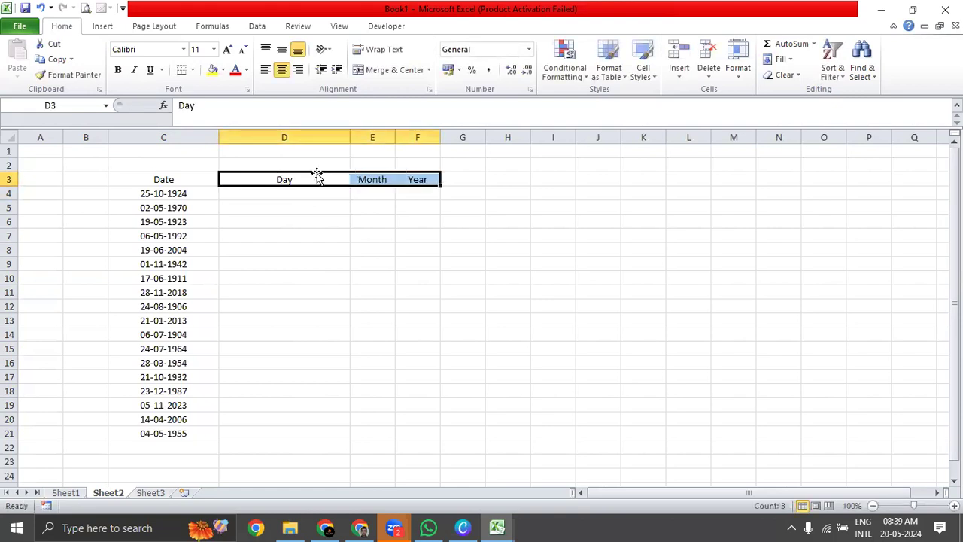
pyautogui.moveTo(394, 136); pyautogui.dragTo(506, 136)
pyautogui.click(176, 194)
pyautogui.moveTo(284, 194); pyautogui.dragTo(293, 432)
pyautogui.moveTo(387, 197); pyautogui.dragTo(402, 433)
pyautogui.click(177, 193)
pyautogui.click(250, 193)
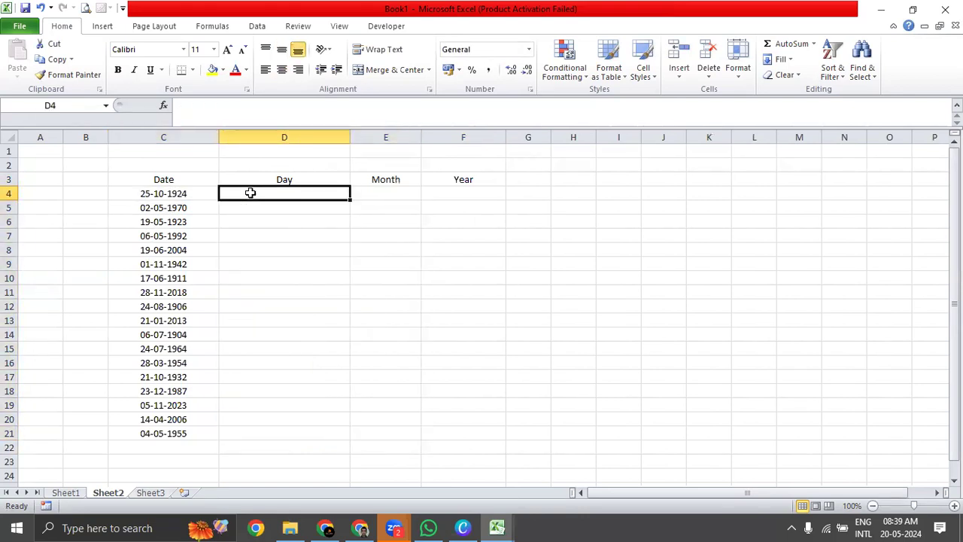
pyautogui.click(387, 194)
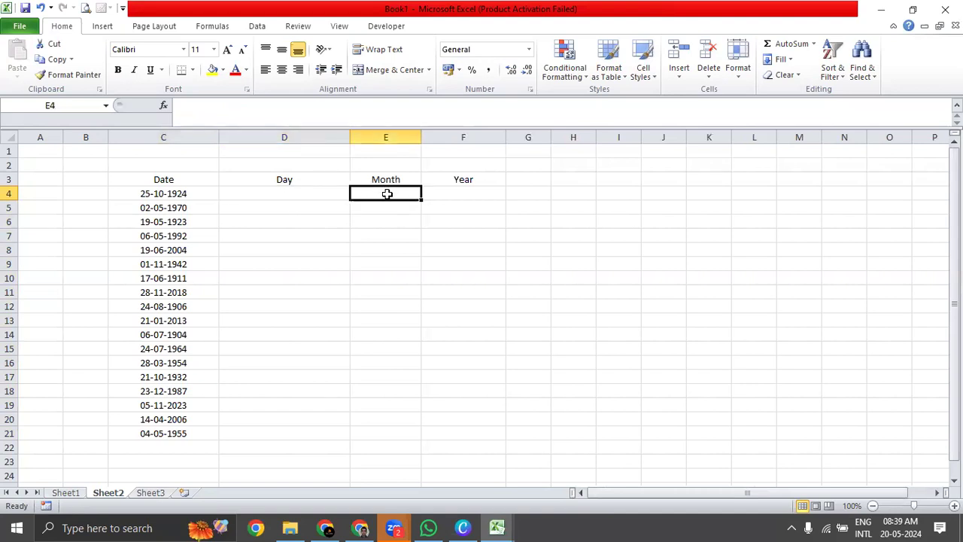
pyautogui.click(475, 195)
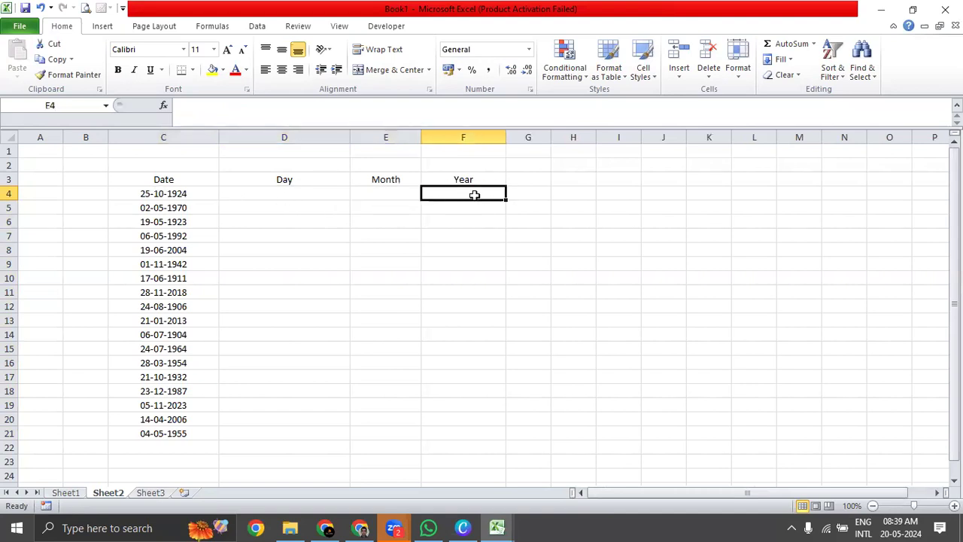
# Enter =DAY(C4) in D4 to extract the day, and compare it with the date in C4.
pyautogui.click(298, 197)
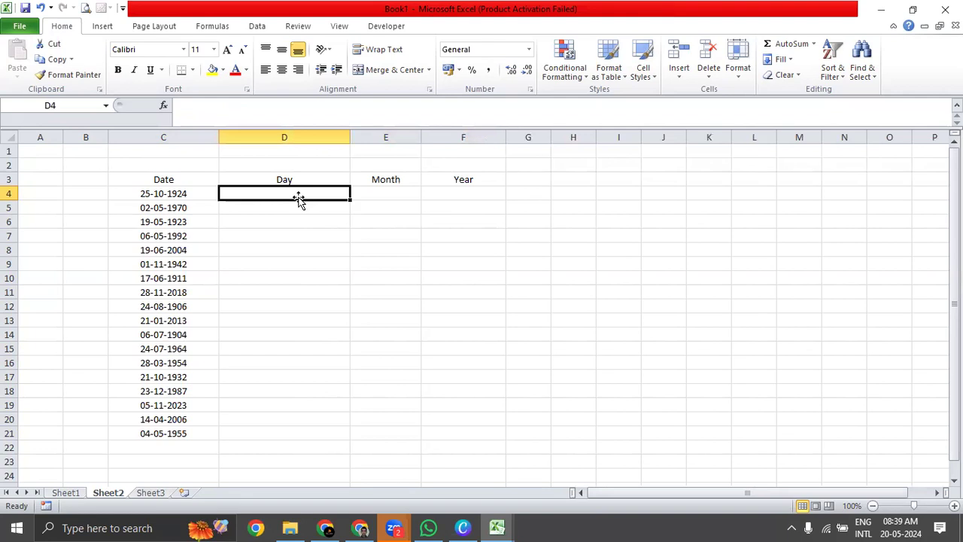
pyautogui.write('=Day')
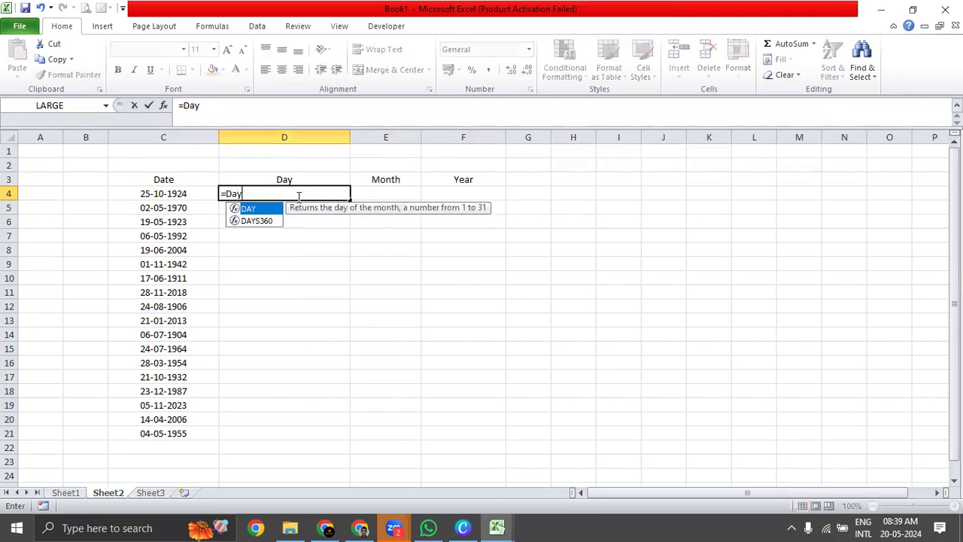
pyautogui.press('Tab')
pyautogui.click(179, 198)
pyautogui.write(')')
pyautogui.press('Return')
pyautogui.press('Up')
pyautogui.click(179, 194)
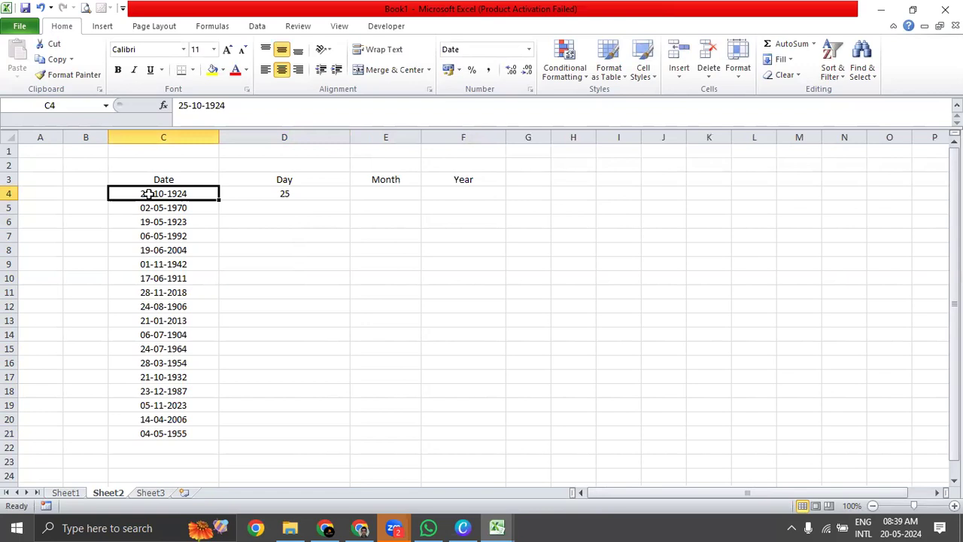
pyautogui.click(300, 194)
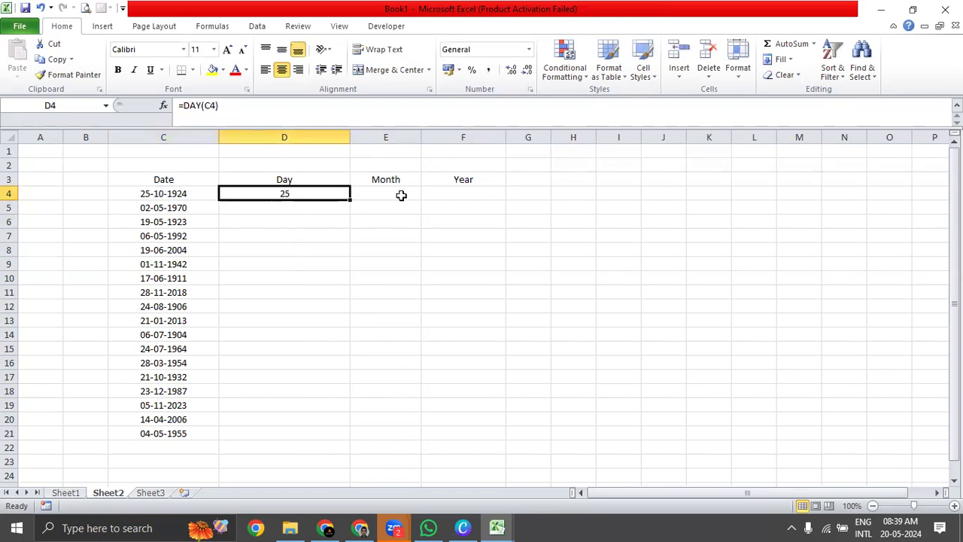
# Enter =MONTH(C4) in E4 to extract the month of the first date.
pyautogui.click(399, 194)
pyautogui.write('=Month')
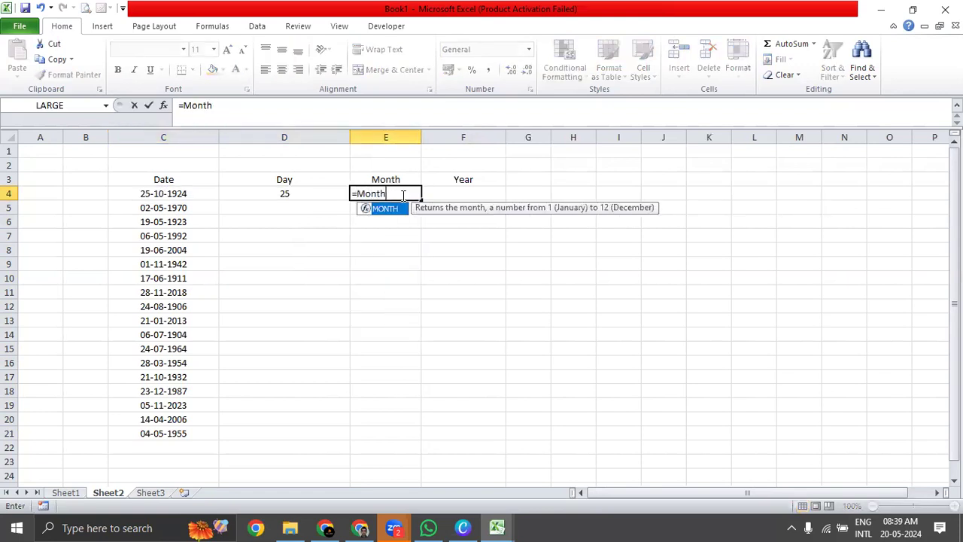
pyautogui.press('Tab')
pyautogui.click(211, 198)
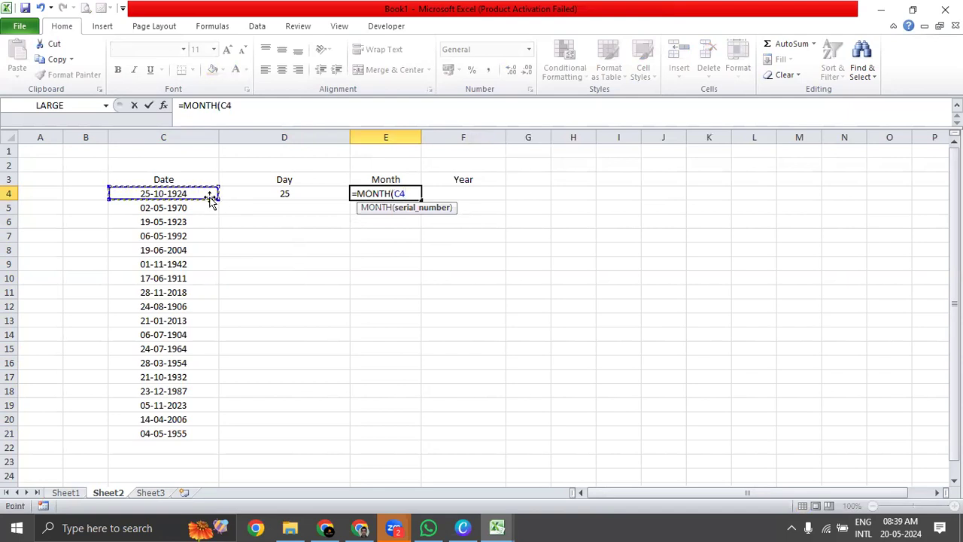
pyautogui.write(')')
pyautogui.press('Return')
pyautogui.press('Up')
# Enter =YEAR(C4) in F4 to extract the year of the first date.
pyautogui.press('Right')
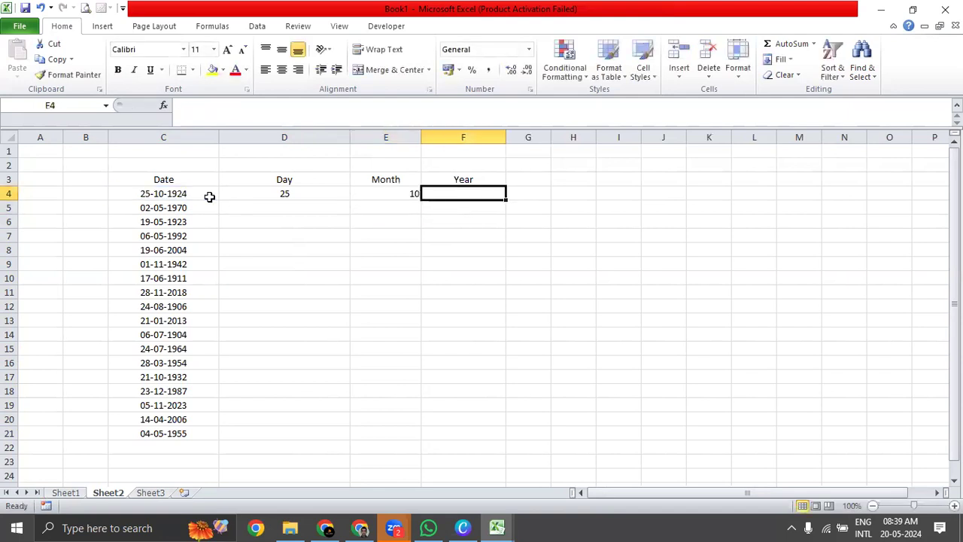
pyautogui.write('=')
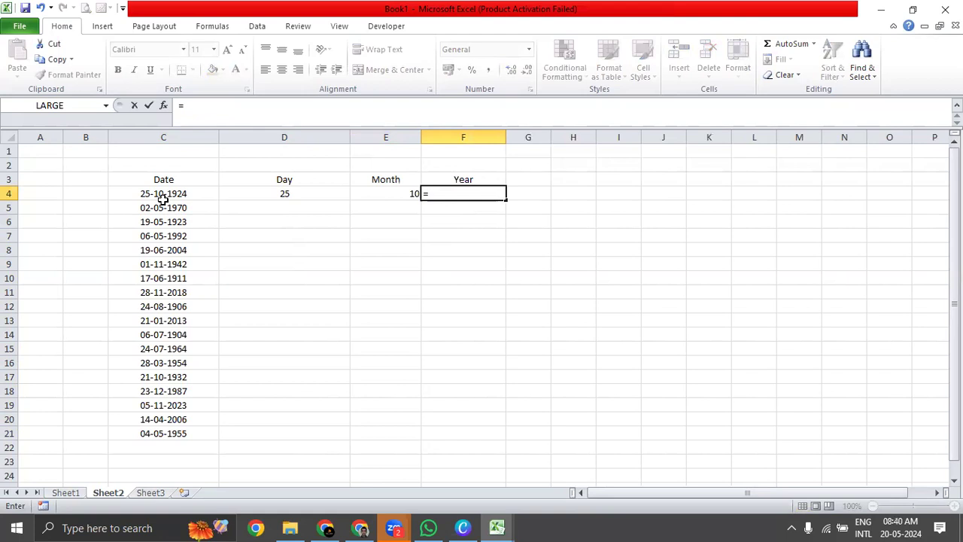
pyautogui.write('Year')
pyautogui.press('Tab')
pyautogui.click(130, 192)
pyautogui.write(')')
pyautogui.press('Return')
pyautogui.press('Up')
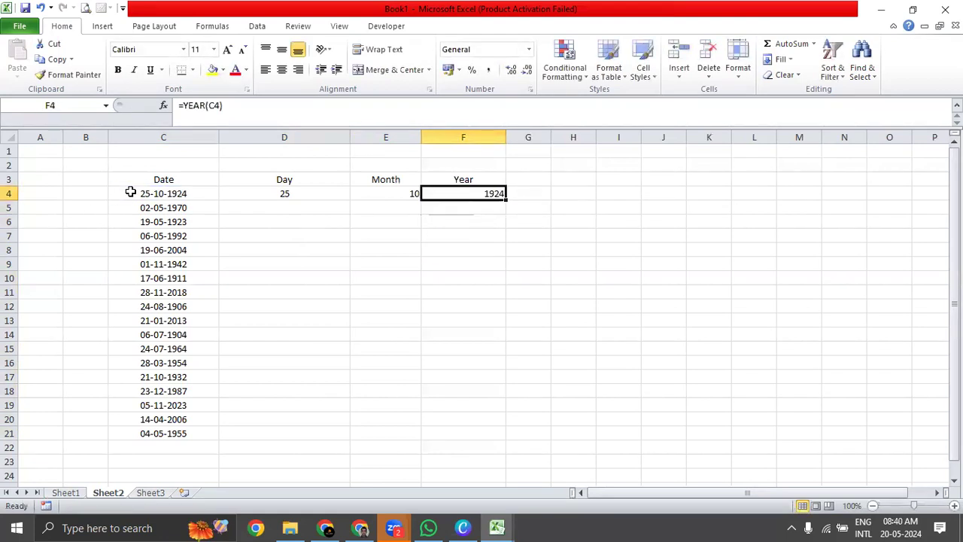
# Centre the day, month and year results in D4:F4.
pyautogui.press('Left')
pyautogui.press('Left')
pyautogui.hotkey('shift', 'Right')
pyautogui.hotkey('shift', 'Right')
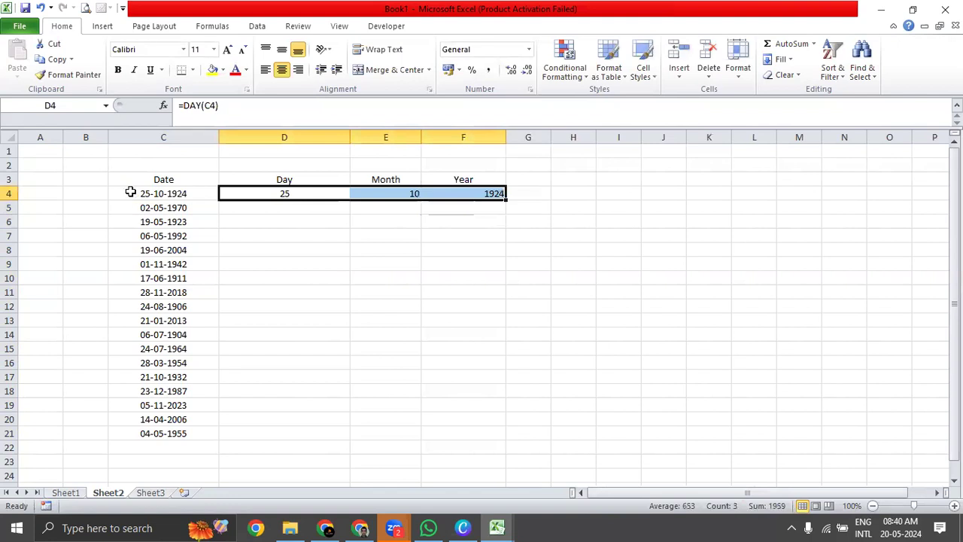
pyautogui.hotkey('alt', 'h')
pyautogui.press('a')
pyautogui.press('c')
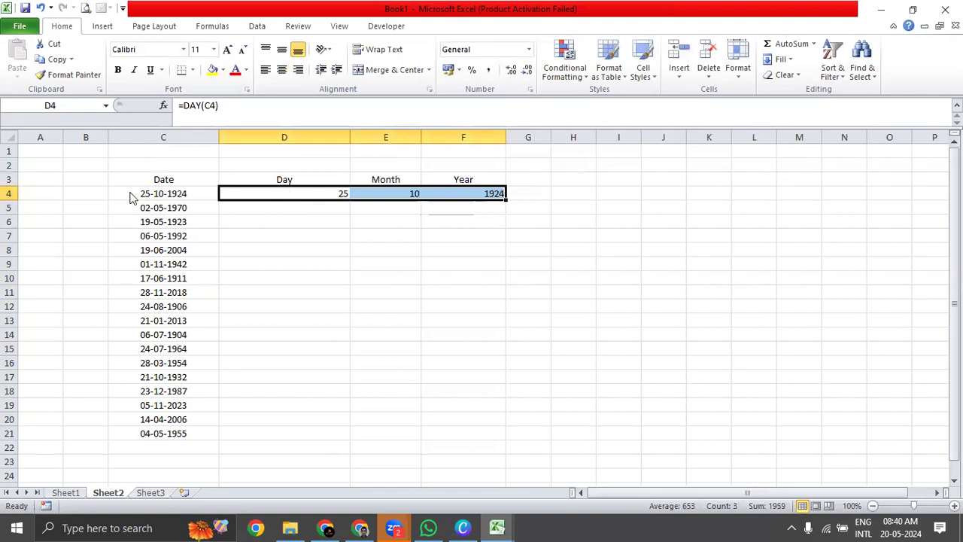
pyautogui.hotkey('alt', 'h')
pyautogui.press('a')
pyautogui.press('c')
# Fill the DAY, MONTH and YEAR formulas from D4:F4 down to row 21, alongside the last date.
pyautogui.press('Left')
pyautogui.hotkey('ctrl', 'Down')
pyautogui.press('Right')
pyautogui.hotkey('shift', 'Right')
pyautogui.hotkey('shift', 'Right')
pyautogui.hotkey('ctrl', 'shift', 'Up')
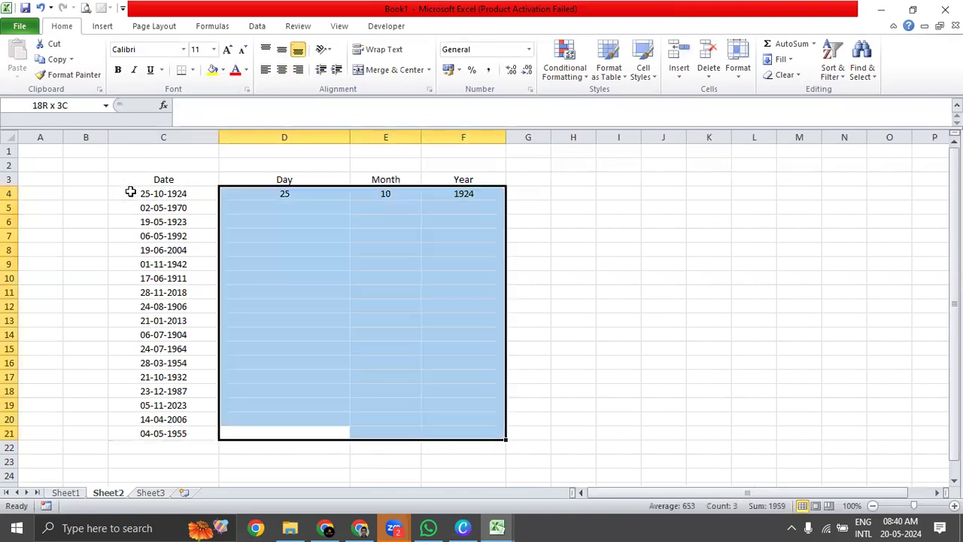
pyautogui.hotkey('ctrl', 'd')
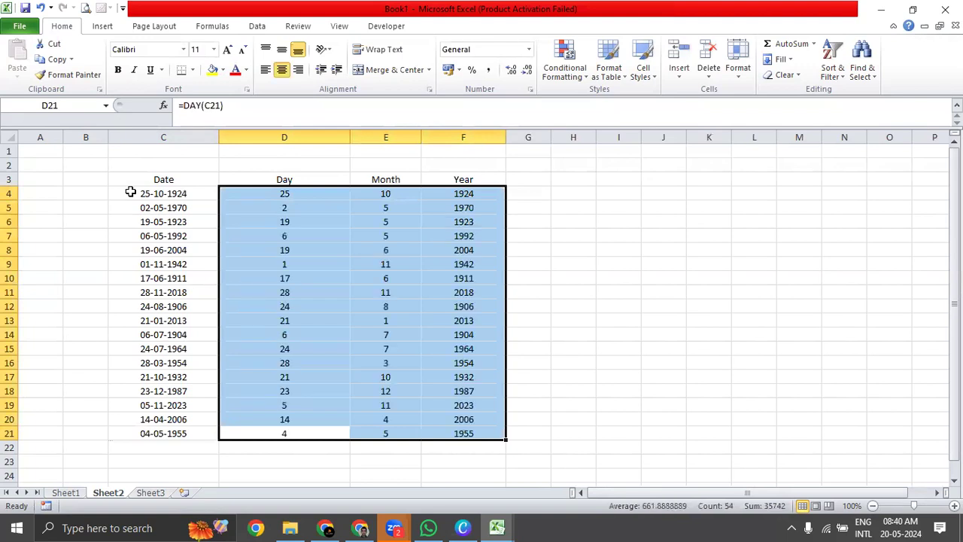
pyautogui.press('Up')
pyautogui.hotkey('ctrl', 'Up')
pyautogui.hotkey('shift', 'Right')
pyautogui.hotkey('shift', 'Right')
pyautogui.hotkey('shift', 'Right')
pyautogui.hotkey('shift', 'Left')
pyautogui.hotkey('shift', 'Left')
pyautogui.hotkey('shift', 'Left')
pyautogui.hotkey('shift', 'Right')
pyautogui.hotkey('shift', 'Down')
# Switch to the Chapter 18 workbook and read the YEAR and WEEKNUM descriptions on the Date & Time Function sheet.
pyautogui.hotkey('ctrl', 'Tab')
pyautogui.hotkey('ctrl', 'Tab')
pyautogui.hotkey('ctrl', 'Tab')
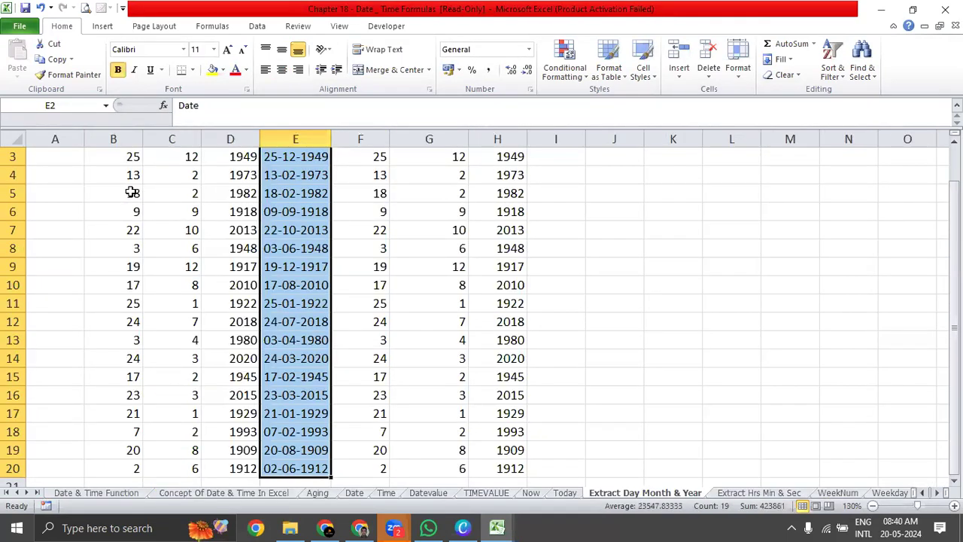
pyautogui.click(116, 494)
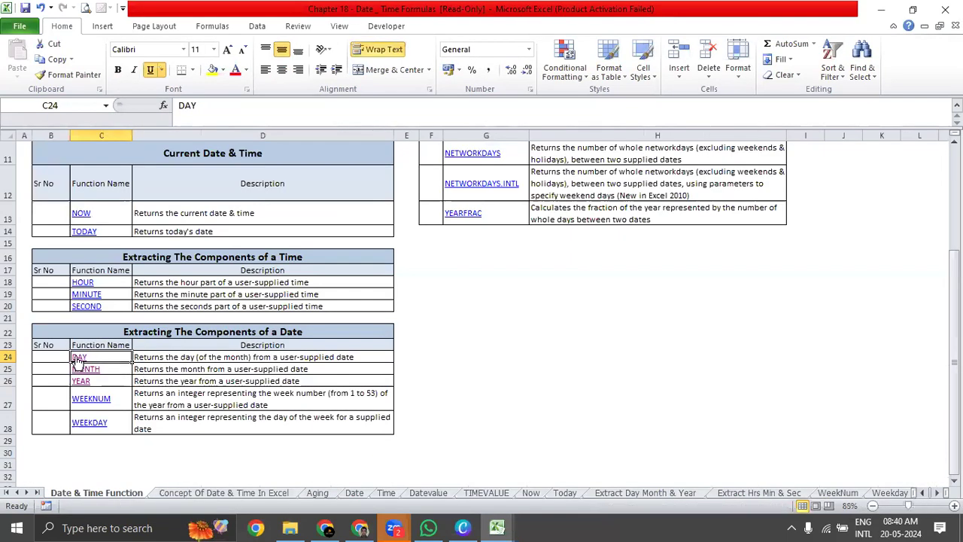
pyautogui.click(169, 381)
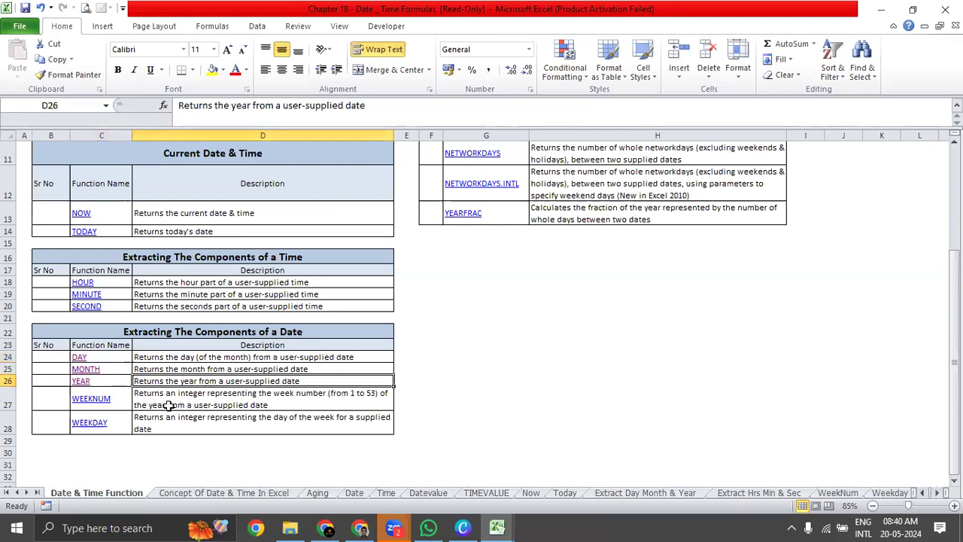
pyautogui.click(169, 405)
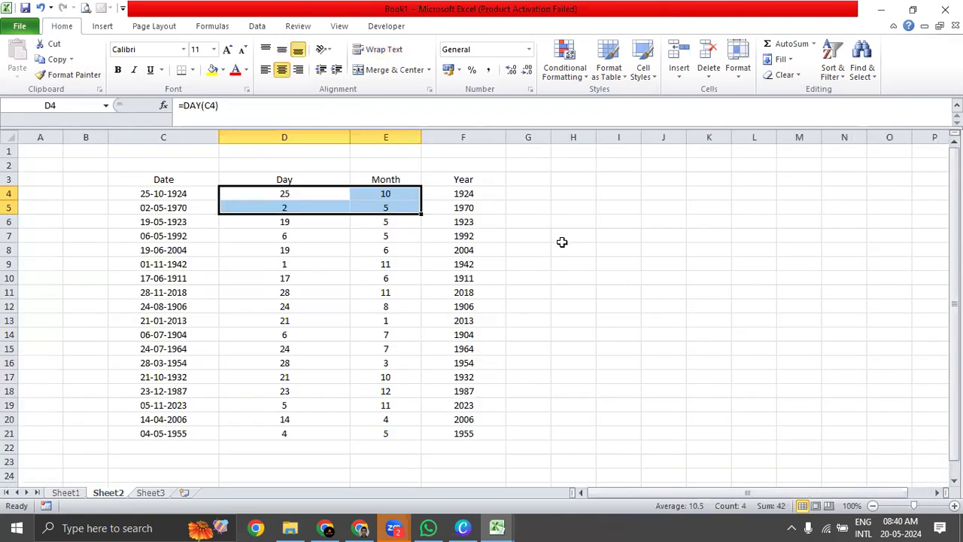
# Return to Sheet2 of Book1 and widen the empty column G next to Year.
pyautogui.click(552, 197)
pyautogui.click(528, 190)
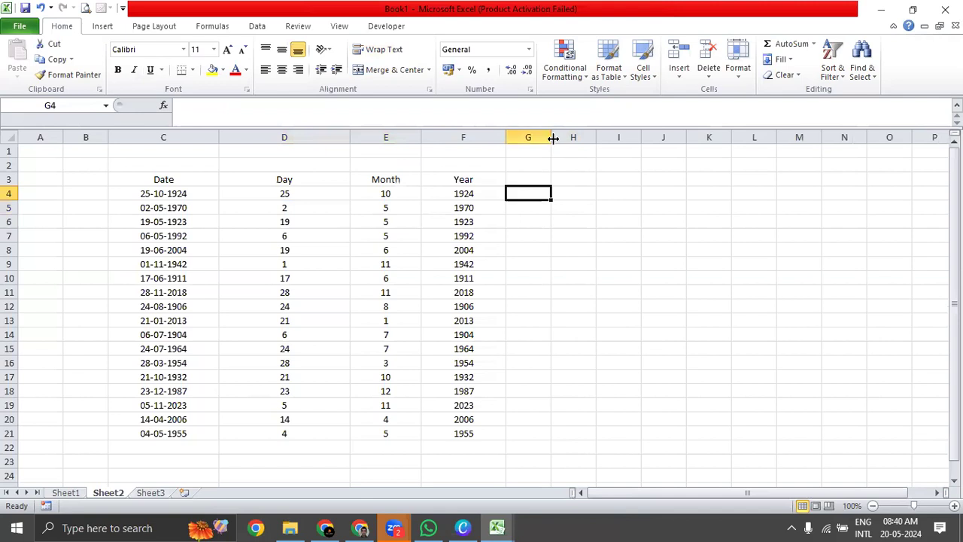
pyautogui.moveTo(553, 137); pyautogui.dragTo(593, 137)
# Highlight the dates in C4:C21 with a yellow fill.
pyautogui.moveTo(160, 193); pyautogui.dragTo(157, 432)
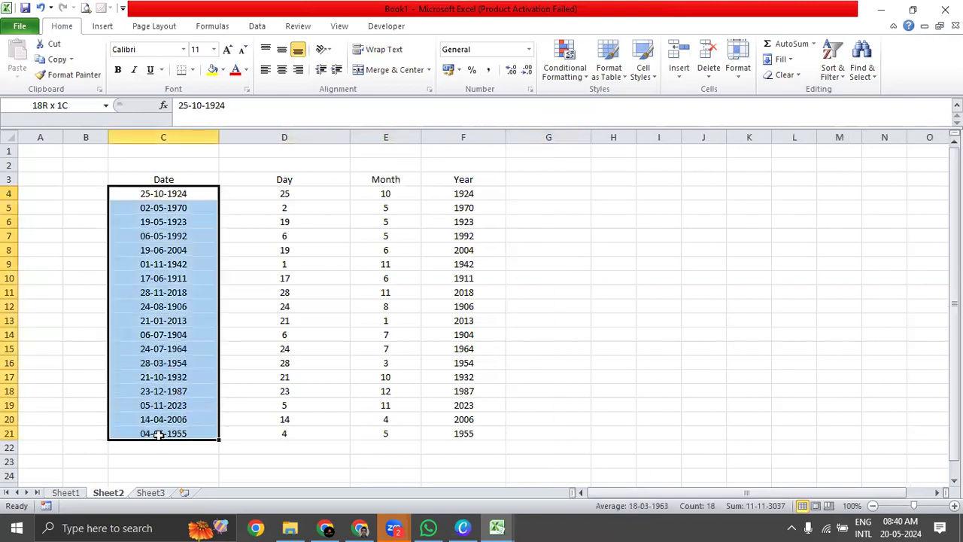
pyautogui.moveTo(186, 198); pyautogui.dragTo(191, 435)
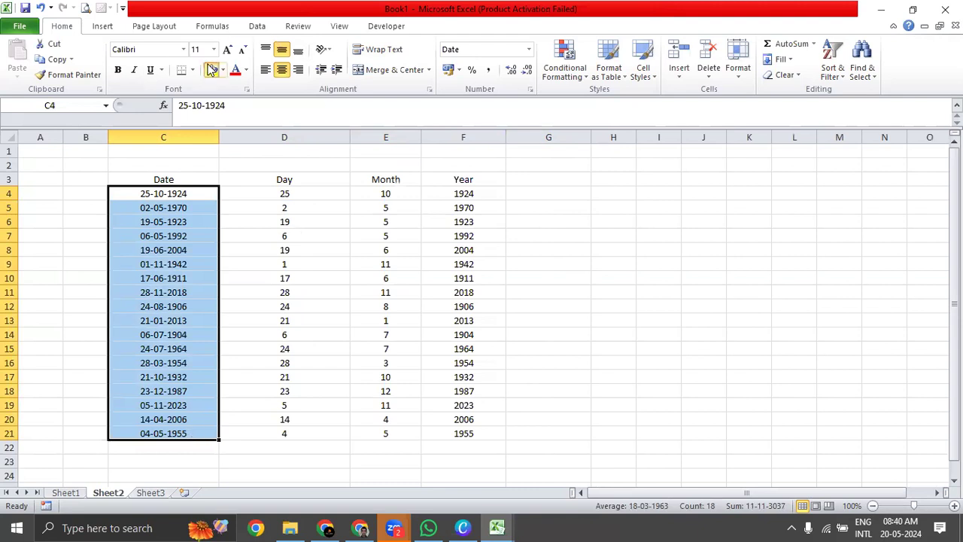
pyautogui.click(213, 69)
# Enter the heading WeekNum in G3 and the formula =WEEKNUM(C4) in G4.
pyautogui.click(554, 180)
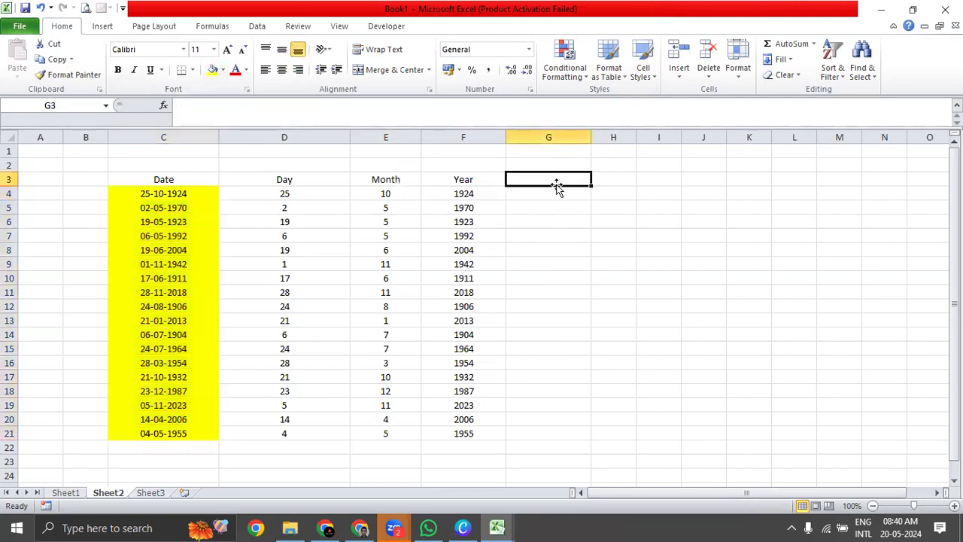
pyautogui.write('WeekNum')
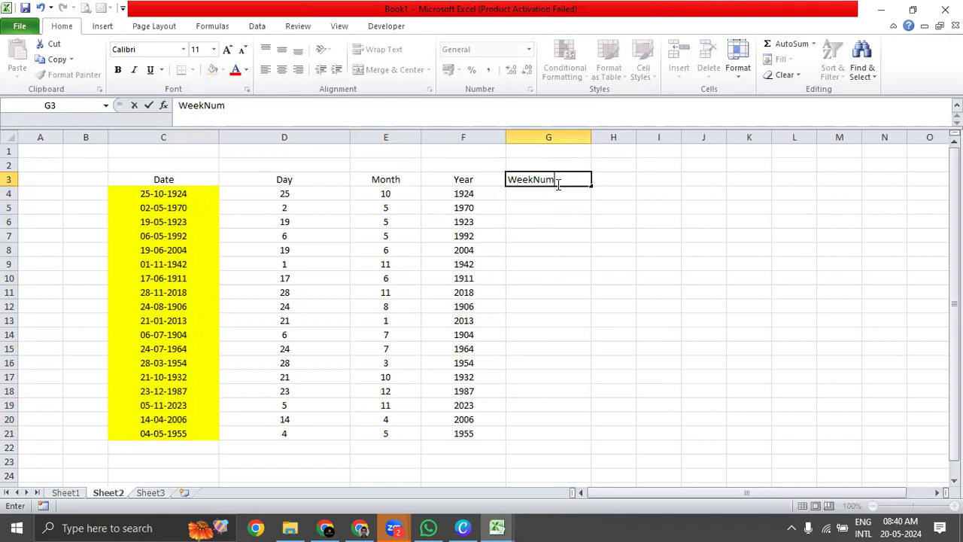
pyautogui.press('Return')
pyautogui.write('=')
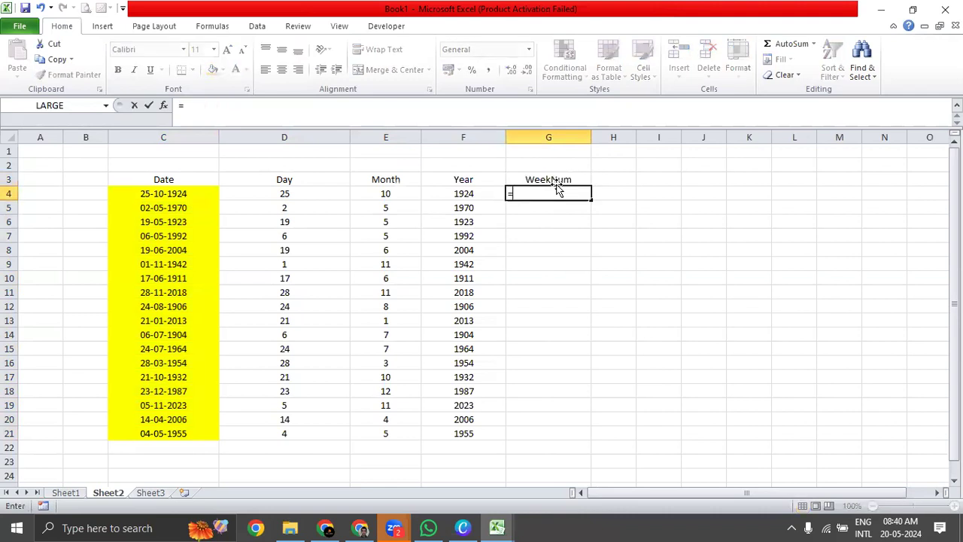
pyautogui.write('Week')
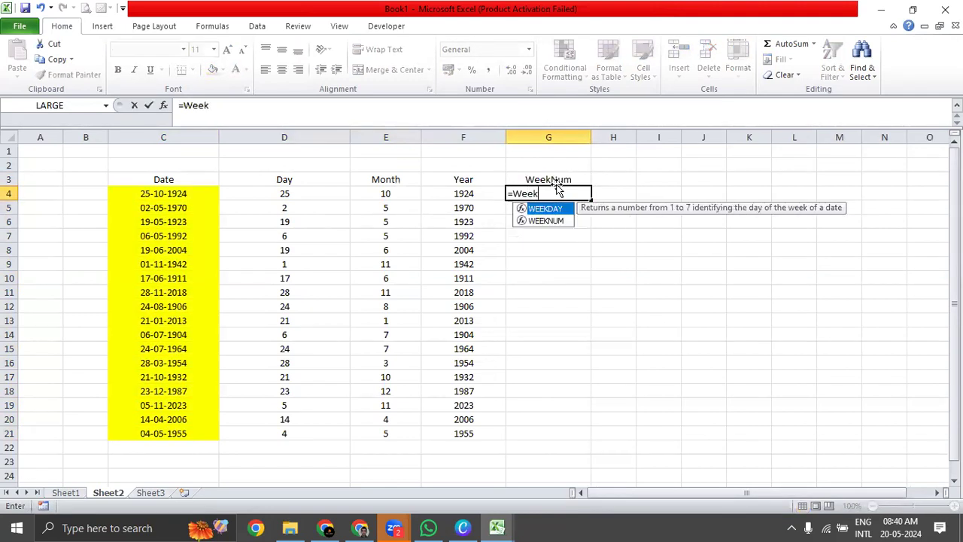
pyautogui.press('Down')
pyautogui.press('Tab')
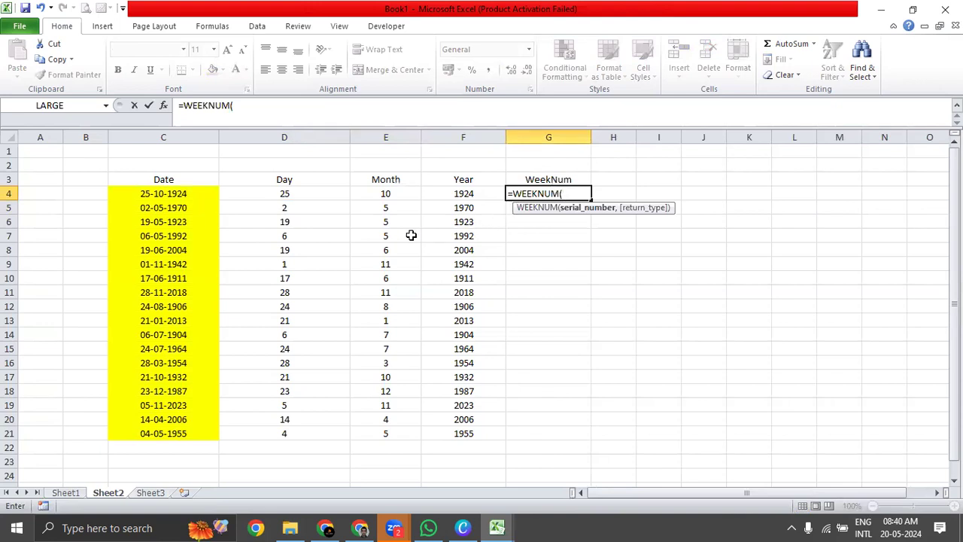
pyautogui.click(154, 195)
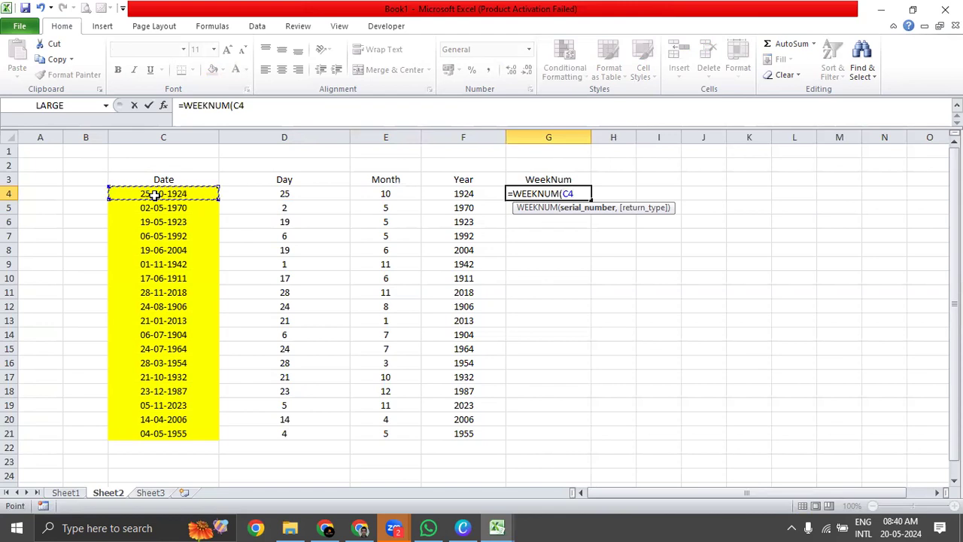
pyautogui.write(')')
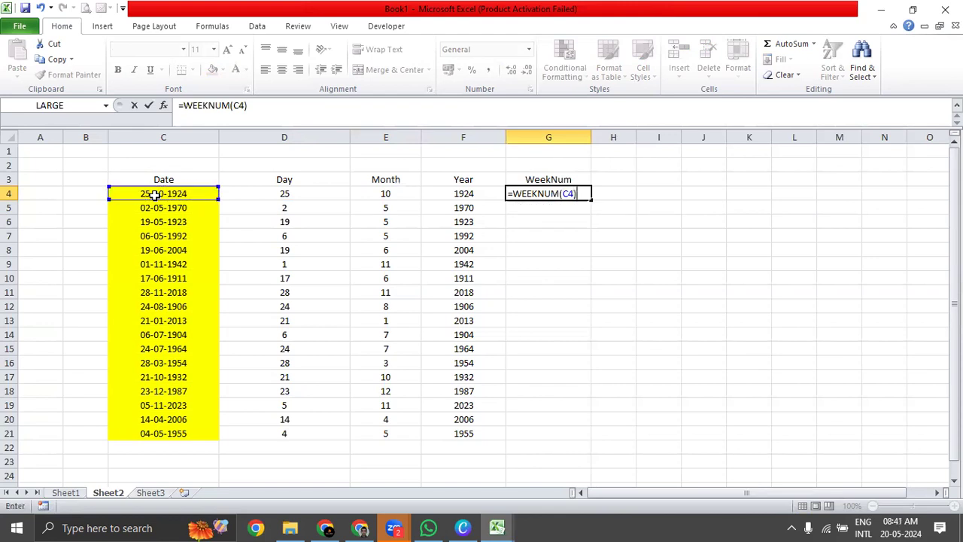
pyautogui.press('Return')
pyautogui.press('Up')
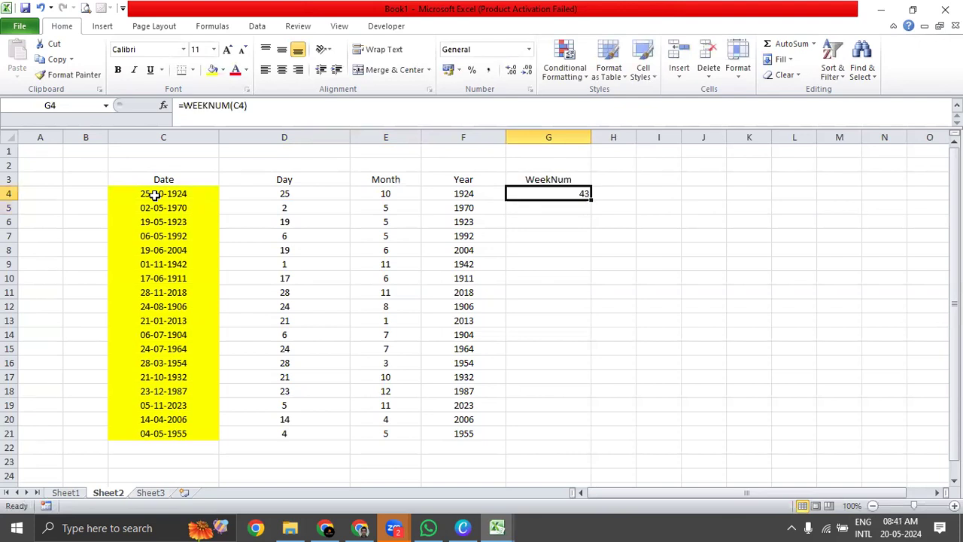
# Centre the week number in G4 and fill its formula down to G21.
pyautogui.hotkey('alt', 'h')
pyautogui.press('a')
pyautogui.press('c')
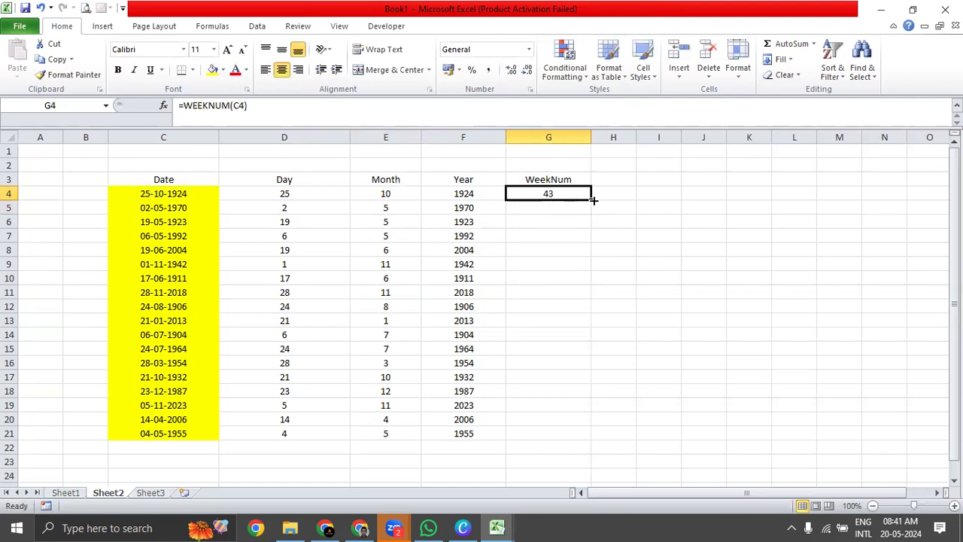
pyautogui.click(178, 200)
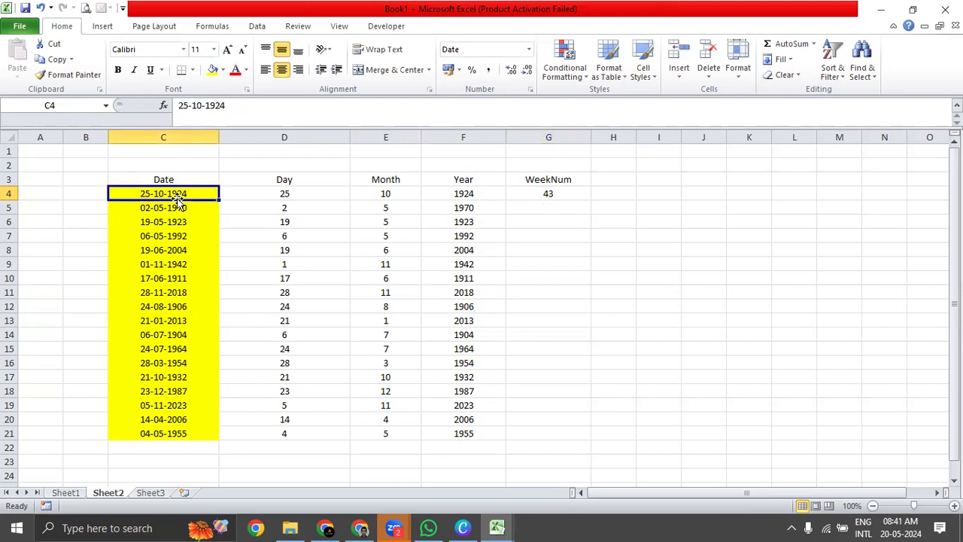
pyautogui.click(549, 194)
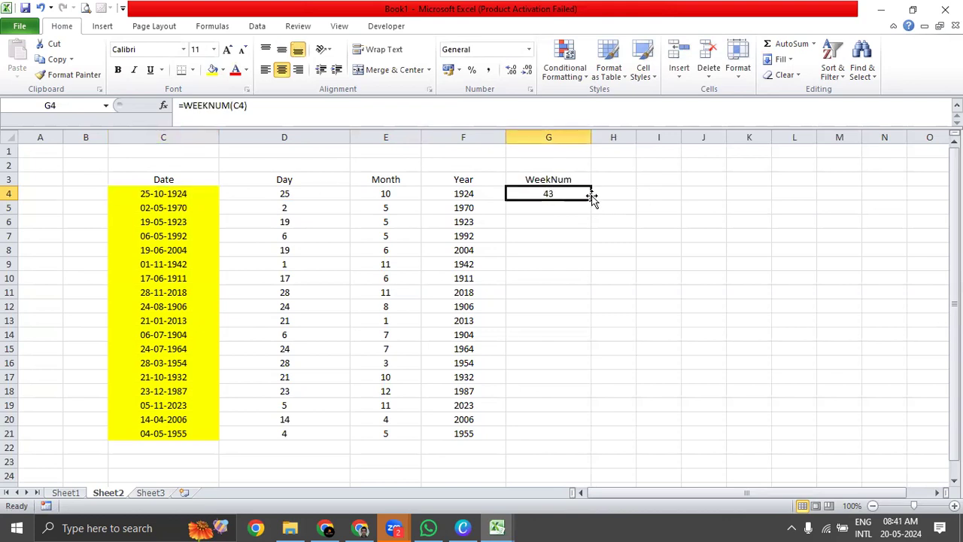
pyautogui.click(155, 189)
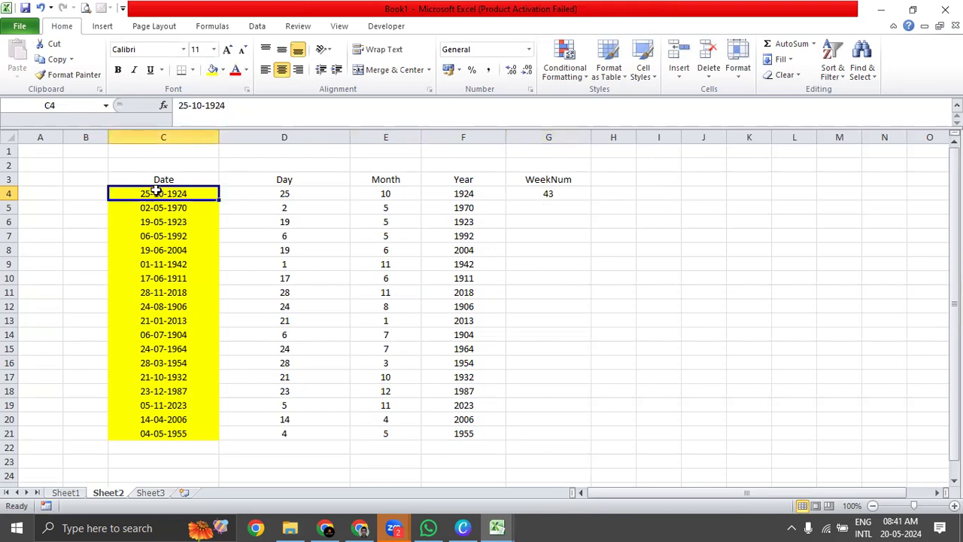
pyautogui.click(556, 191)
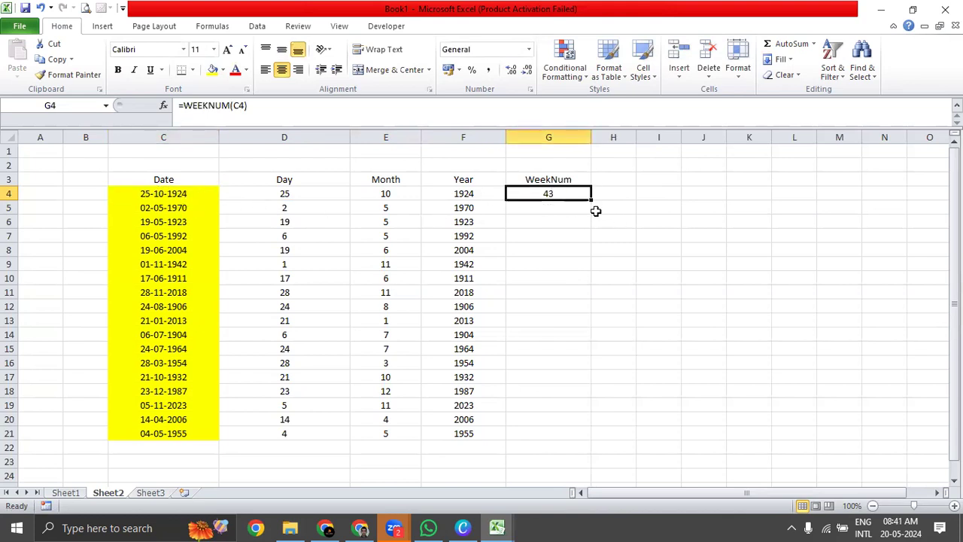
pyautogui.doubleClick(592, 201)
# Compare the week numbers in G4:G21 with the dates in column C and the WEEKNUM description in the Chapter 18 workbook.
pyautogui.moveTo(572, 198); pyautogui.dragTo(118, 437)
pyautogui.click(550, 179)
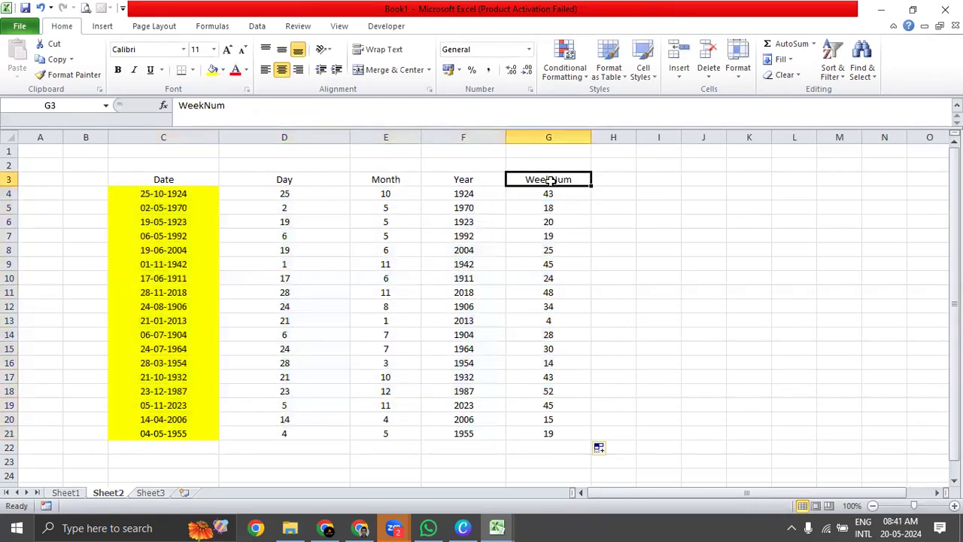
pyautogui.click(178, 198)
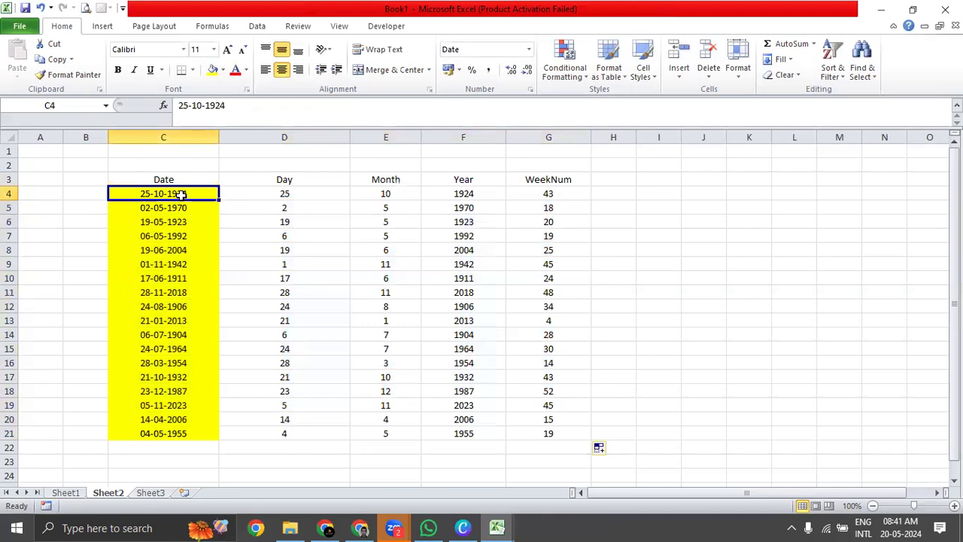
pyautogui.click(542, 193)
pyautogui.click(544, 431)
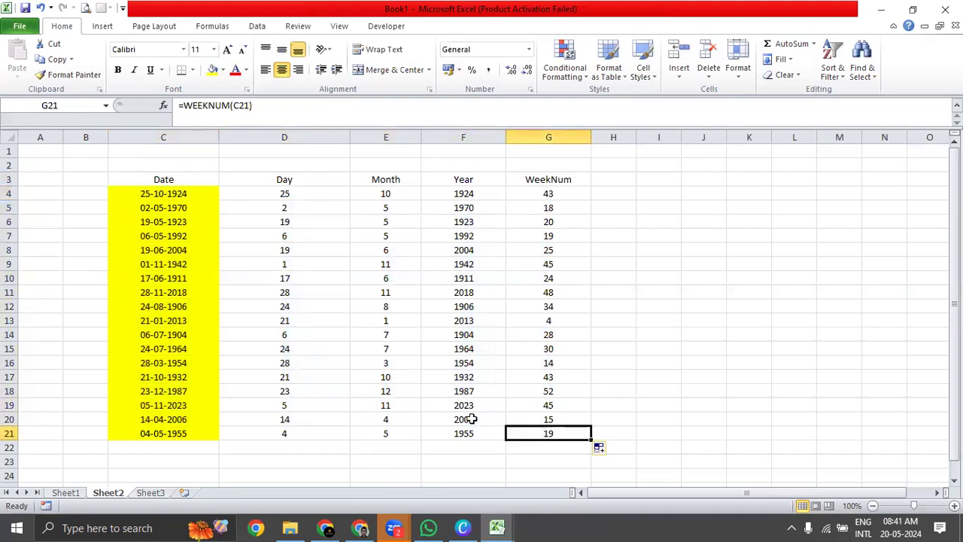
pyautogui.hotkey('alt', 'Tab')
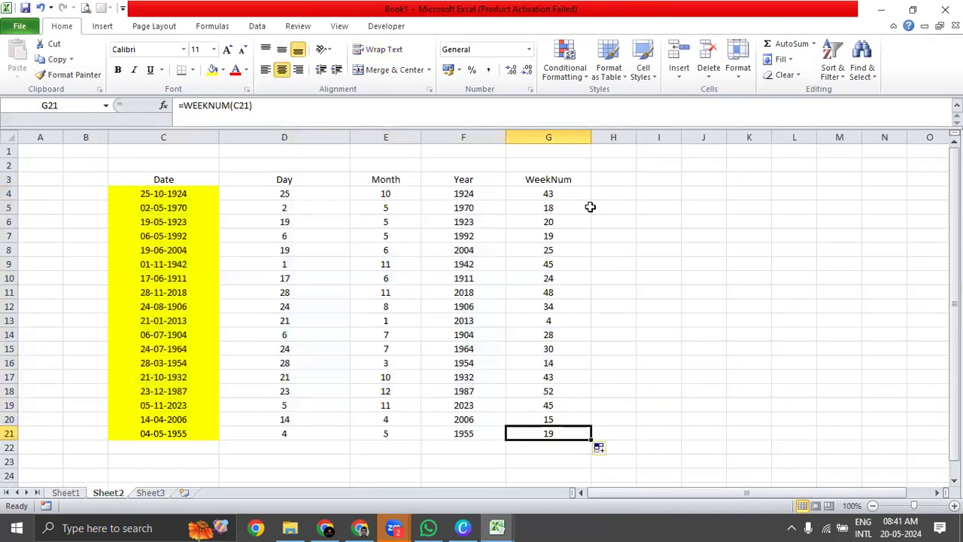
pyautogui.click(583, 191)
pyautogui.moveTo(584, 191); pyautogui.dragTo(164, 434)
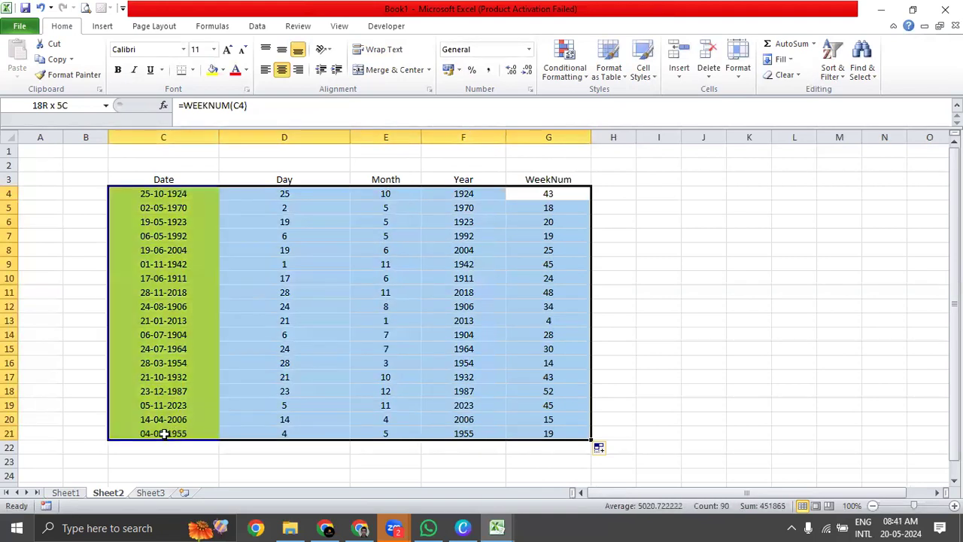
pyautogui.click(193, 188)
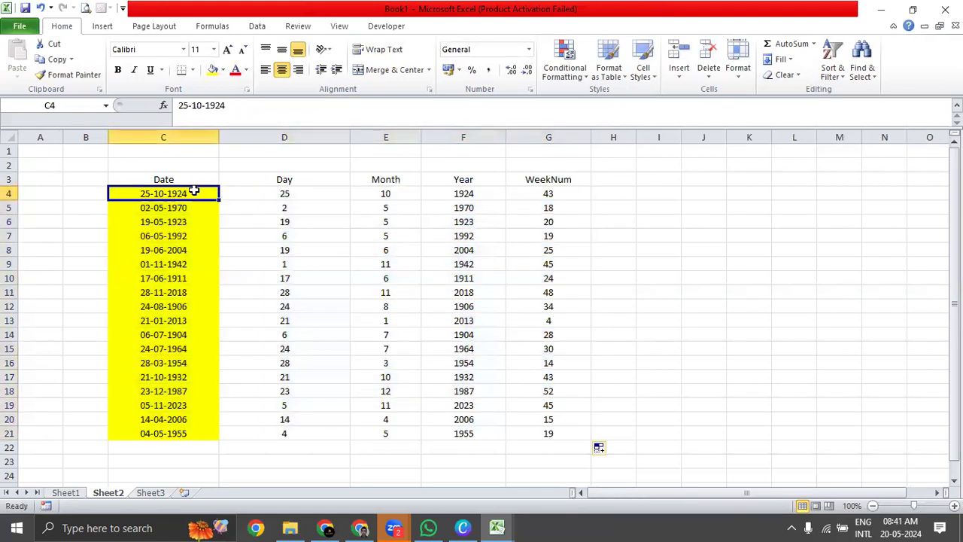
pyautogui.click(543, 194)
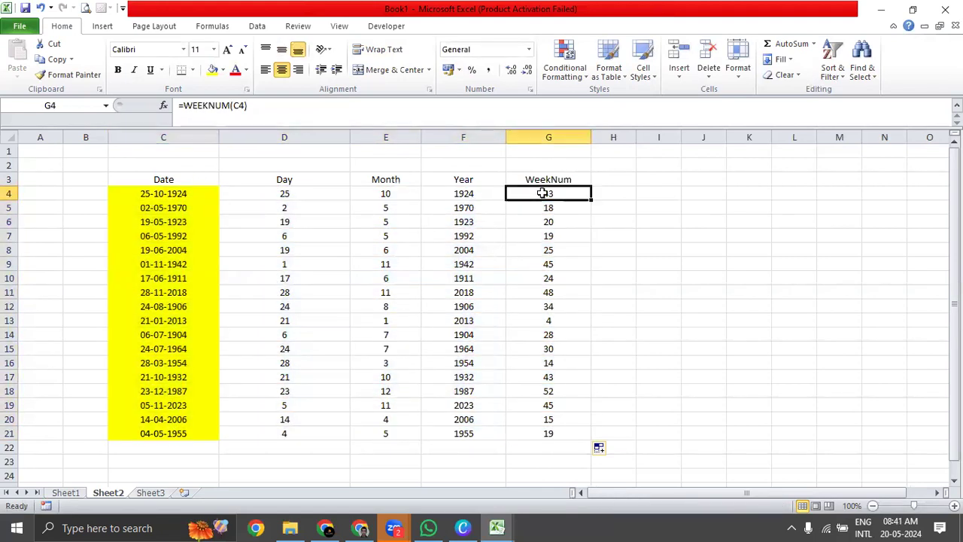
pyautogui.hotkey('ctrl', 'Tab')
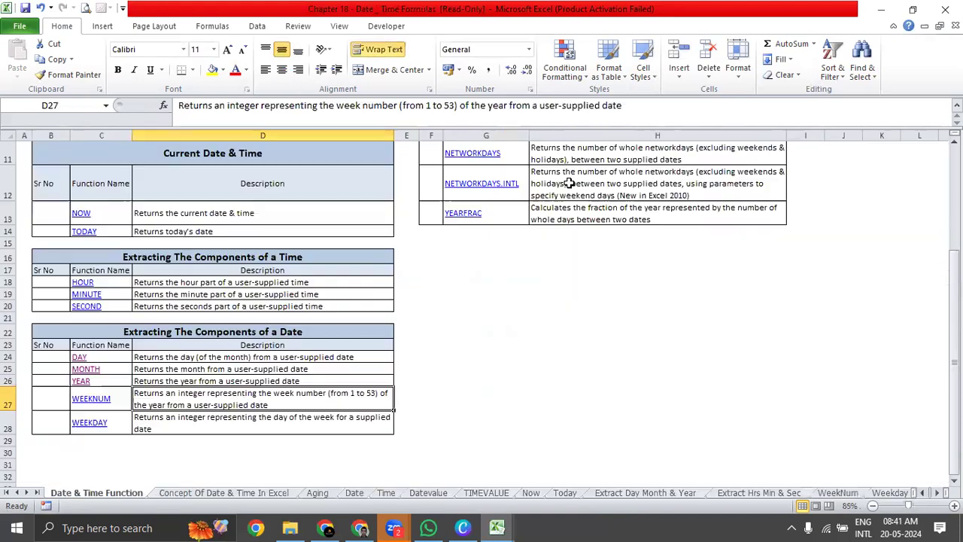
# Check the WEEKDAY description in the Chapter 18 workbook, then return to Book1 and enter the heading Weekday in H3.
pyautogui.click(166, 427)
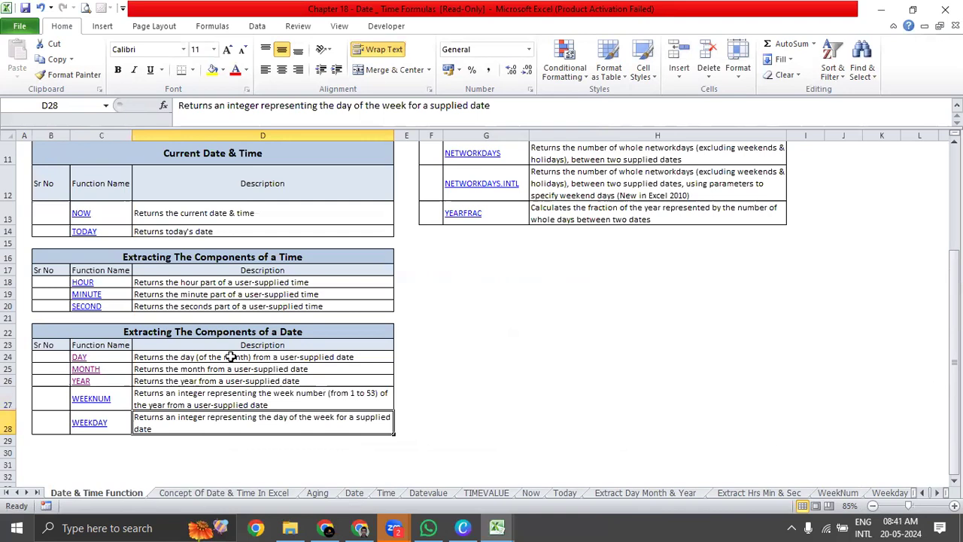
pyautogui.hotkey('ctrl', 'Tab')
pyautogui.click(631, 183)
pyautogui.moveTo(636, 136); pyautogui.dragTo(666, 196)
pyautogui.write('Week')
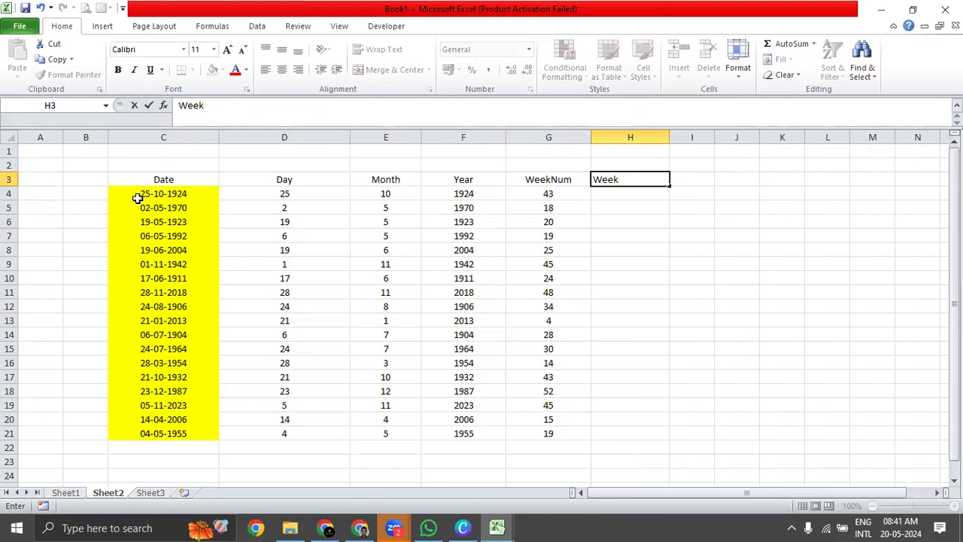
pyautogui.write('day')
pyautogui.press('Return')
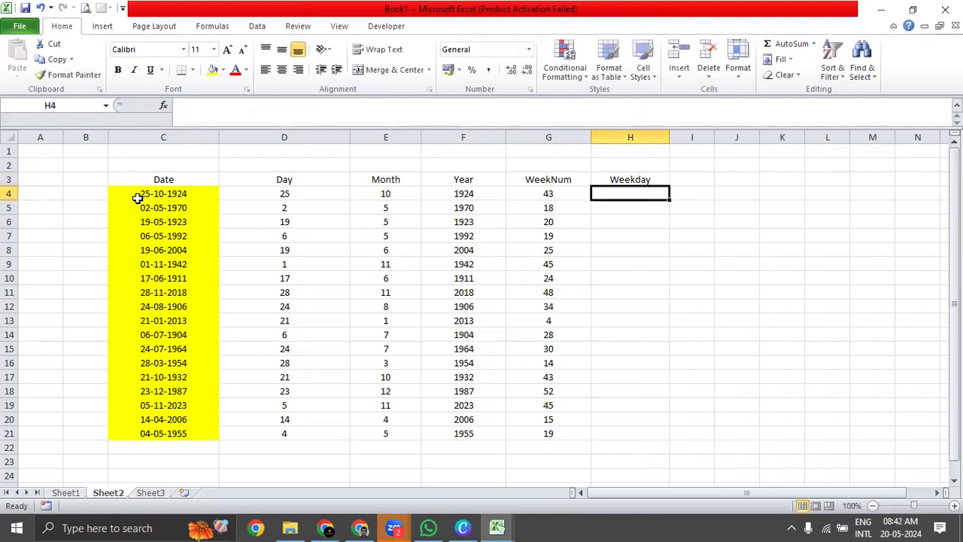
# Enter the formula =WEEKDAY(C4) in H4 to get the weekday number of the first date.
pyautogui.write('=week')
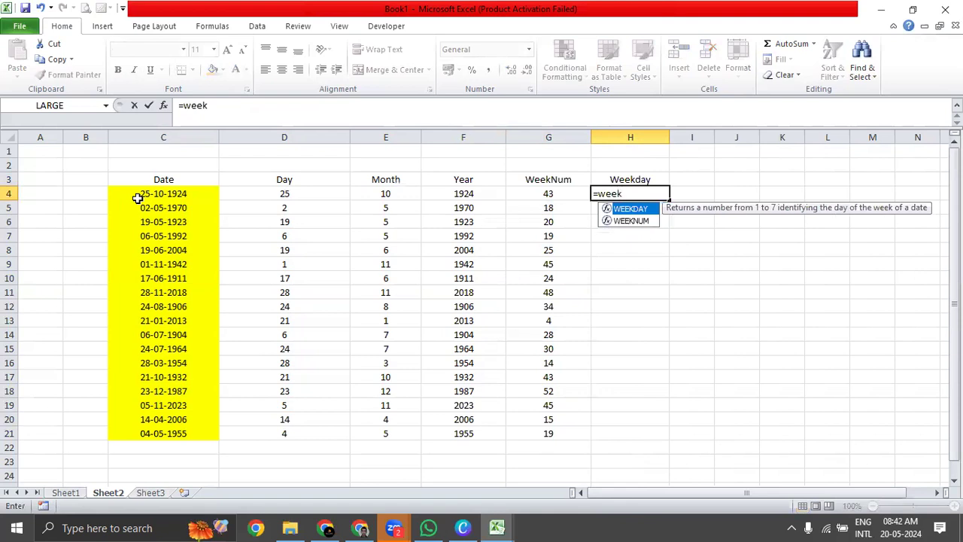
pyautogui.press('Escape')
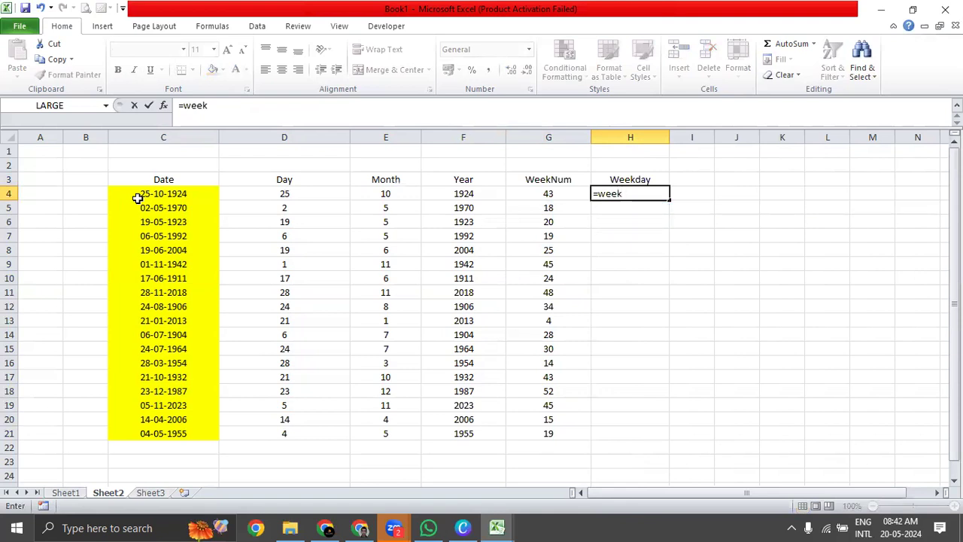
pyautogui.write('d')
pyautogui.press('Tab')
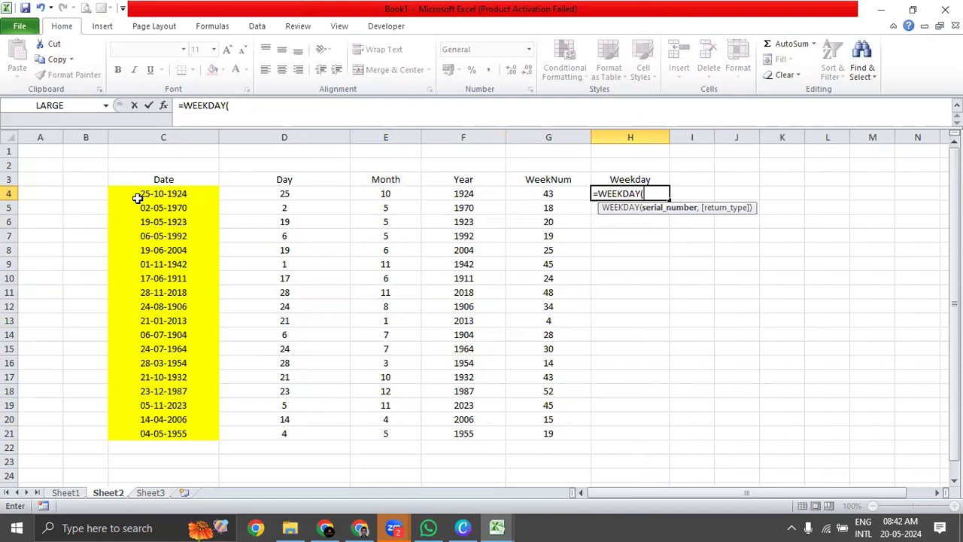
pyautogui.click(204, 197)
pyautogui.write(')')
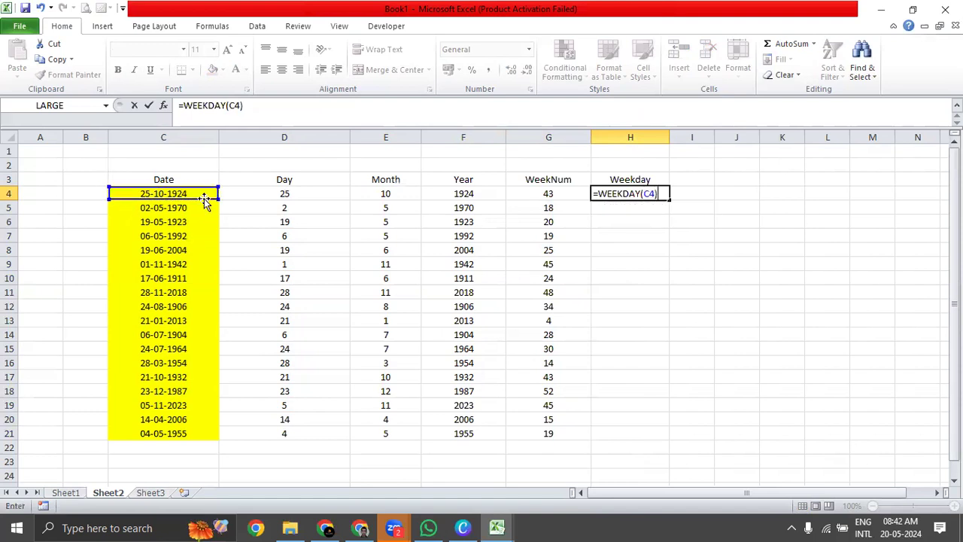
pyautogui.press('Return')
pyautogui.press('Up')
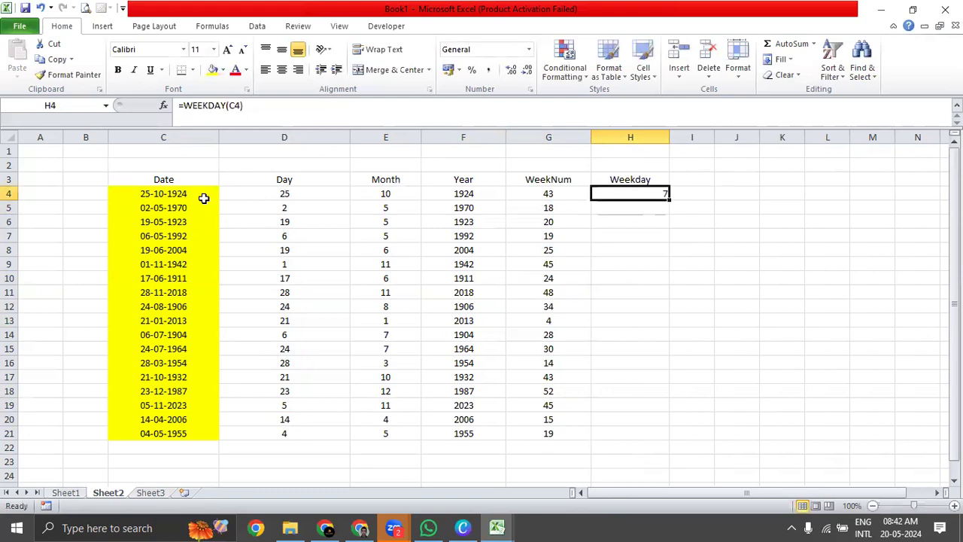
# Centre the weekday number in H4 and fill its formula down to H21.
pyautogui.click(282, 69)
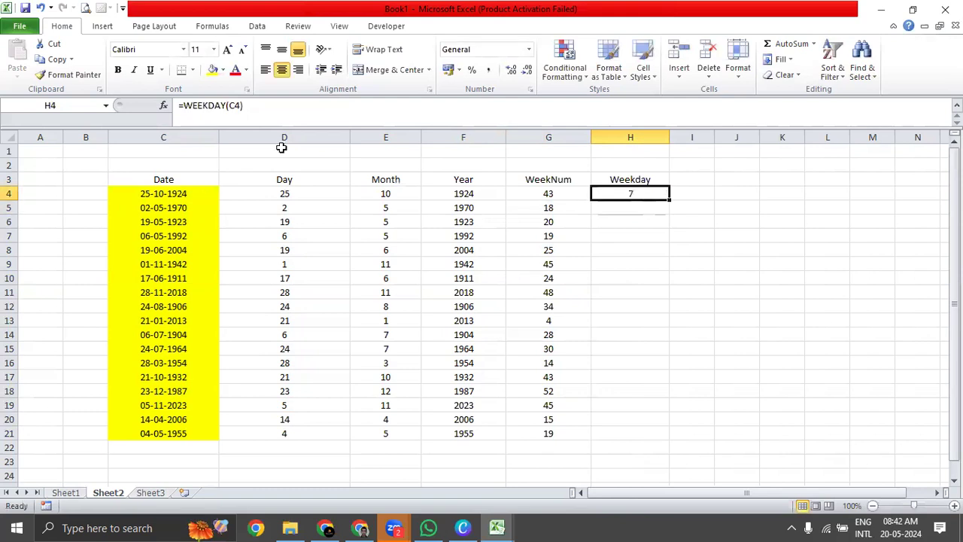
pyautogui.doubleClick(670, 200)
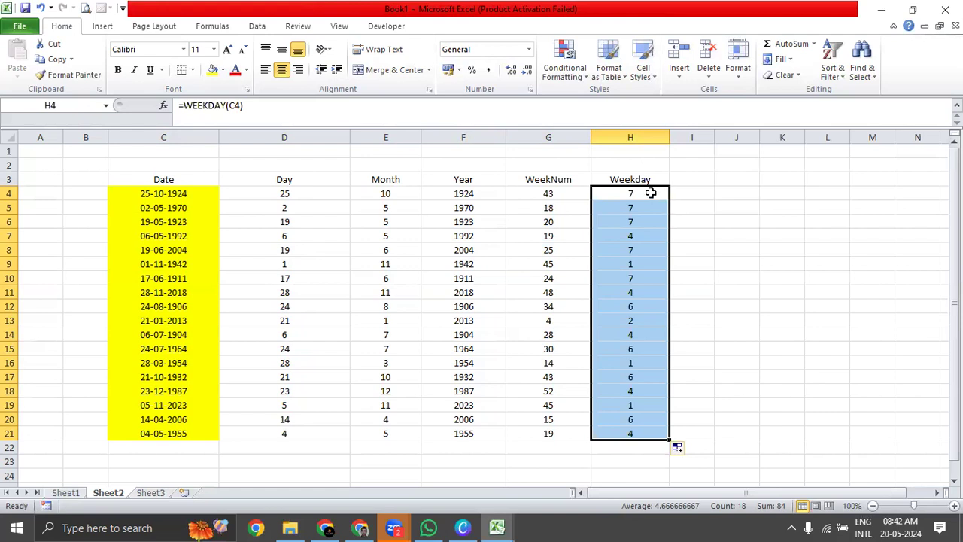
pyautogui.click(651, 193)
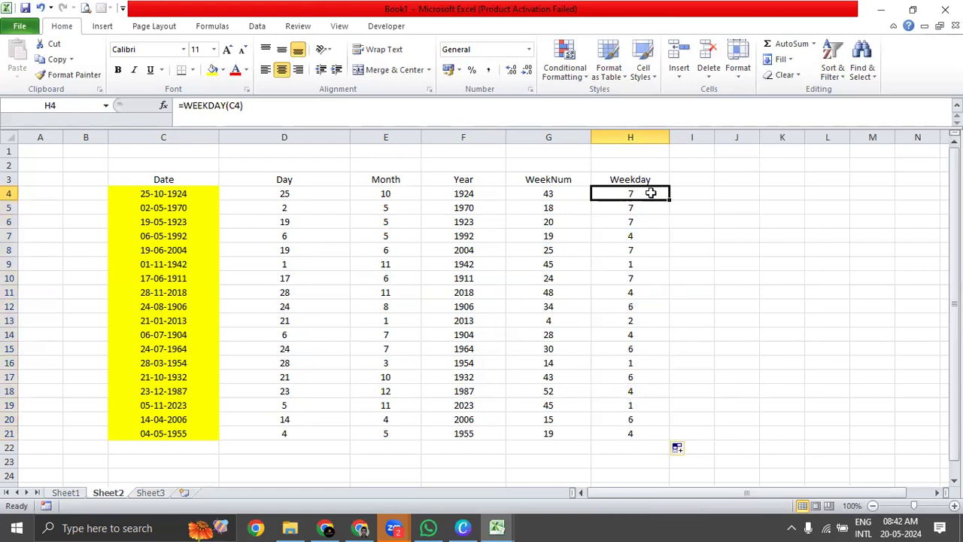
pyautogui.moveTo(651, 193); pyautogui.dragTo(650, 432)
pyautogui.moveTo(659, 198); pyautogui.dragTo(660, 221)
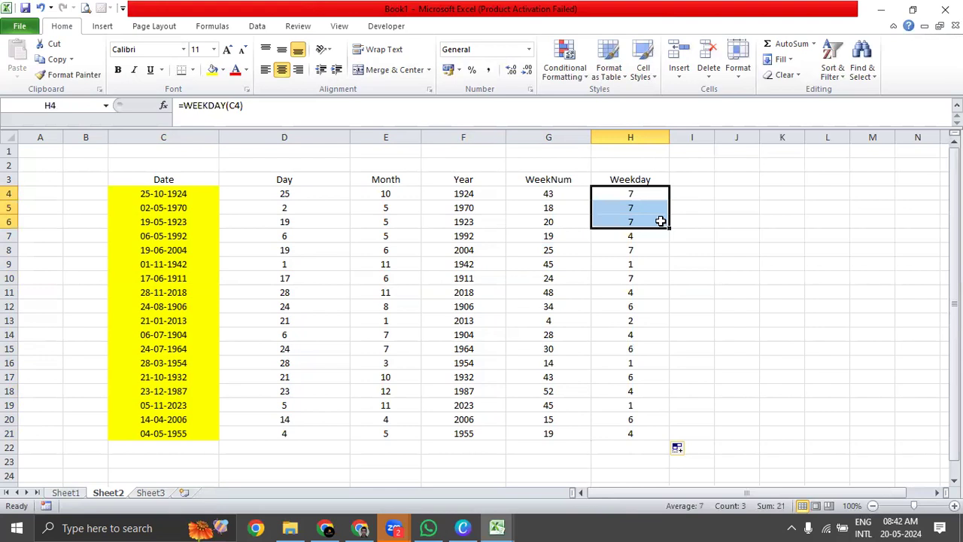
# Widen column I and enter a WEEKDAY formula in I4 for the date in C4 with return type 1 (Sunday through Saturday).
pyautogui.moveTo(718, 141); pyautogui.dragTo(761, 143)
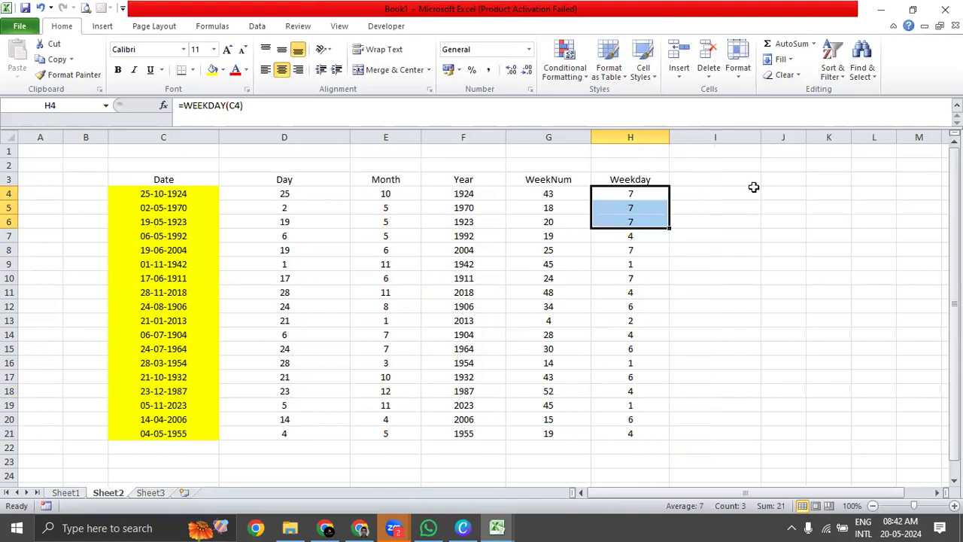
pyautogui.click(755, 192)
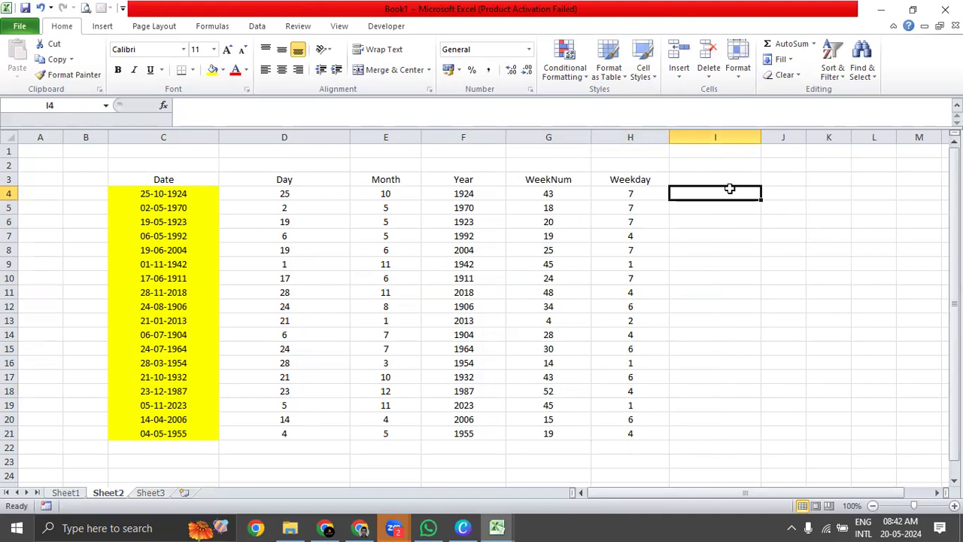
pyautogui.write('=')
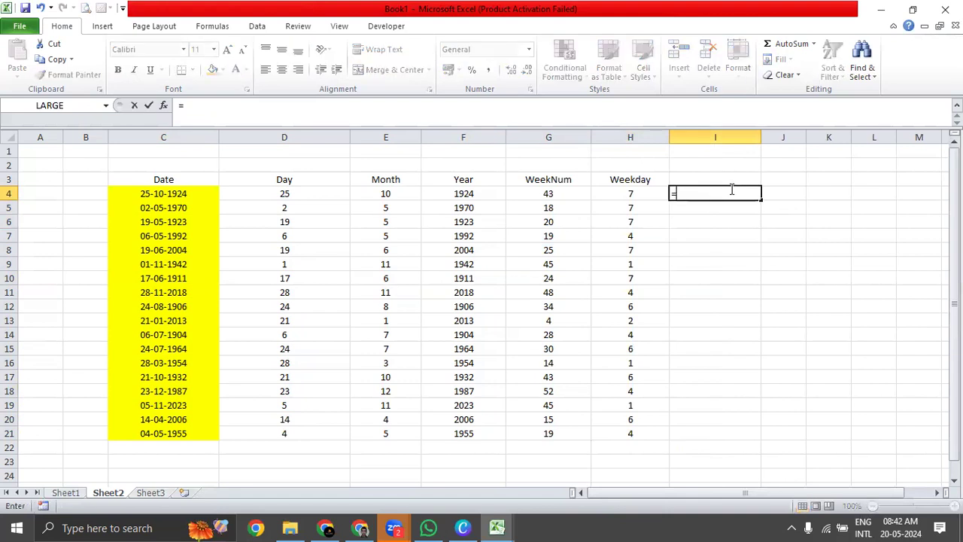
pyautogui.write('wEEK')
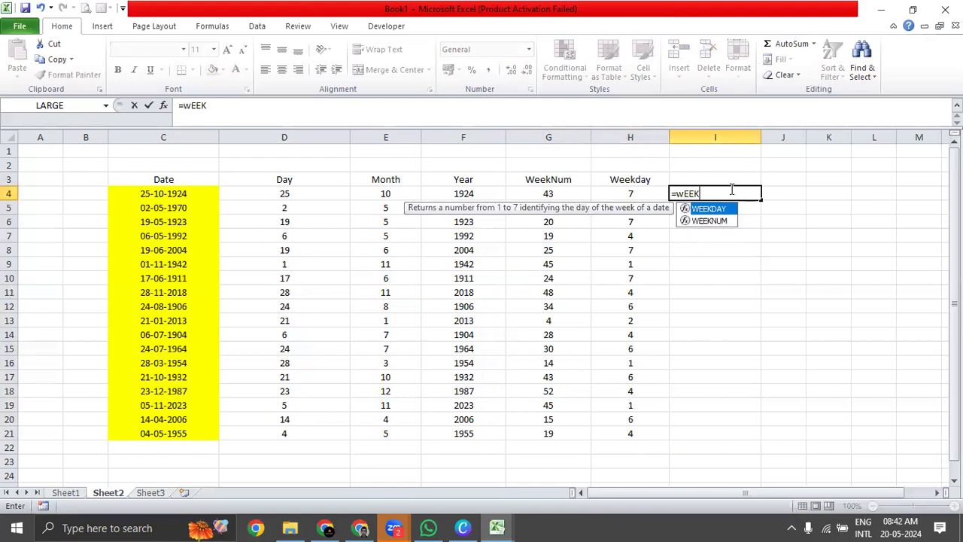
pyautogui.press('Tab')
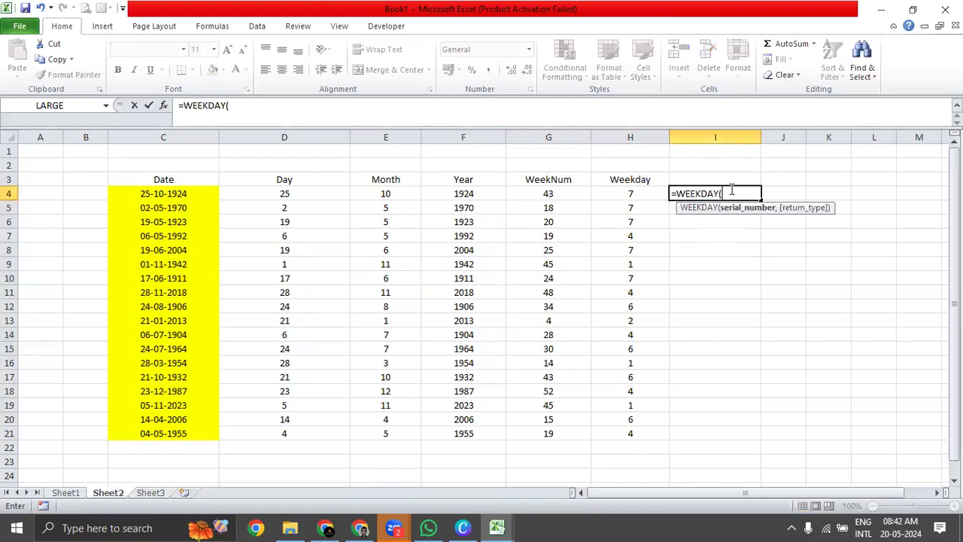
pyautogui.click(134, 195)
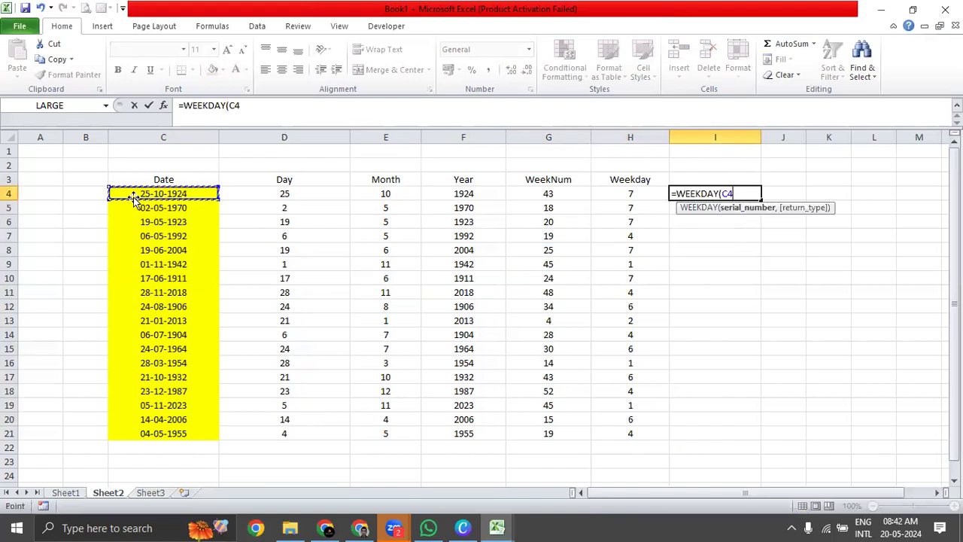
pyautogui.write(',')
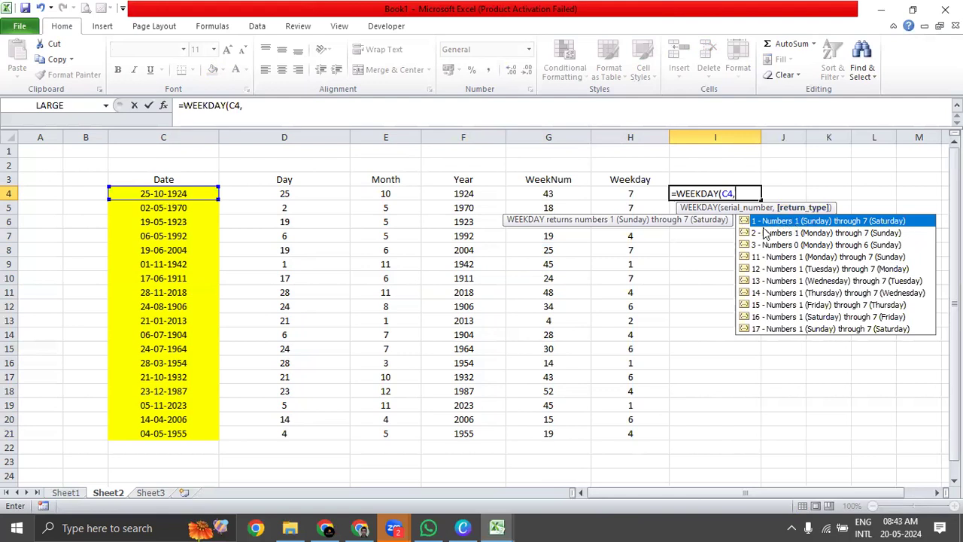
pyautogui.write('1')
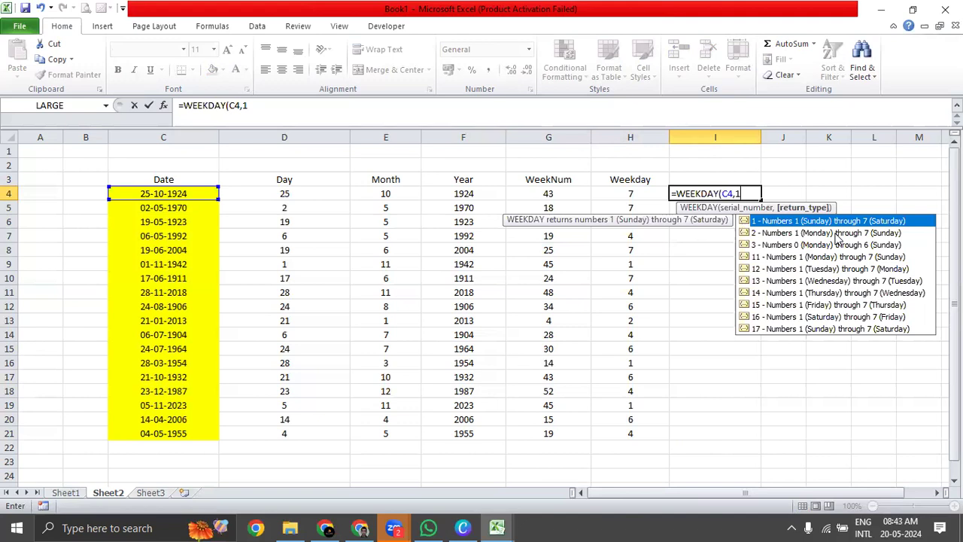
# Set the return type of the WEEKDAY formula in I4 to 2 (Monday through Sunday) and centre the result horizontally and vertically.
pyautogui.click(836, 236)
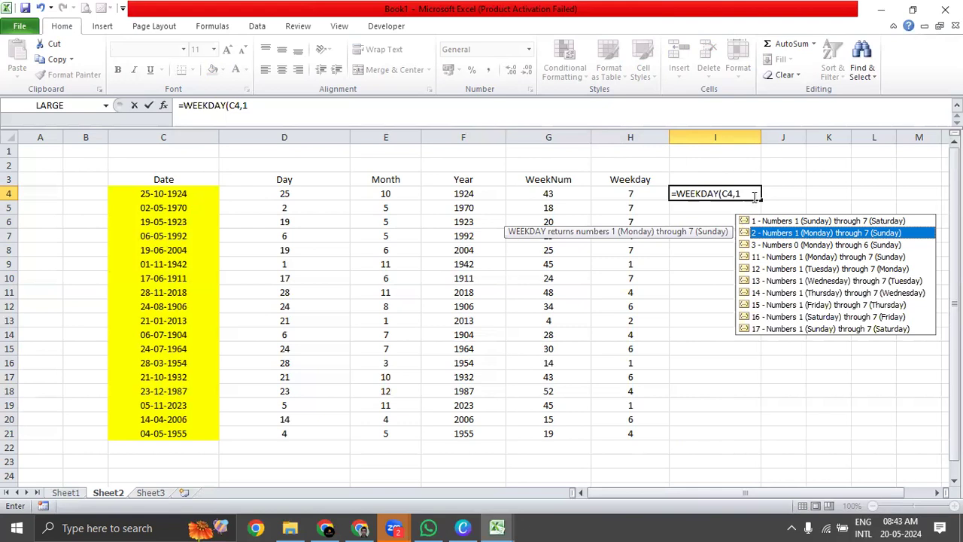
pyautogui.press('Escape')
pyautogui.press('BackSpace')
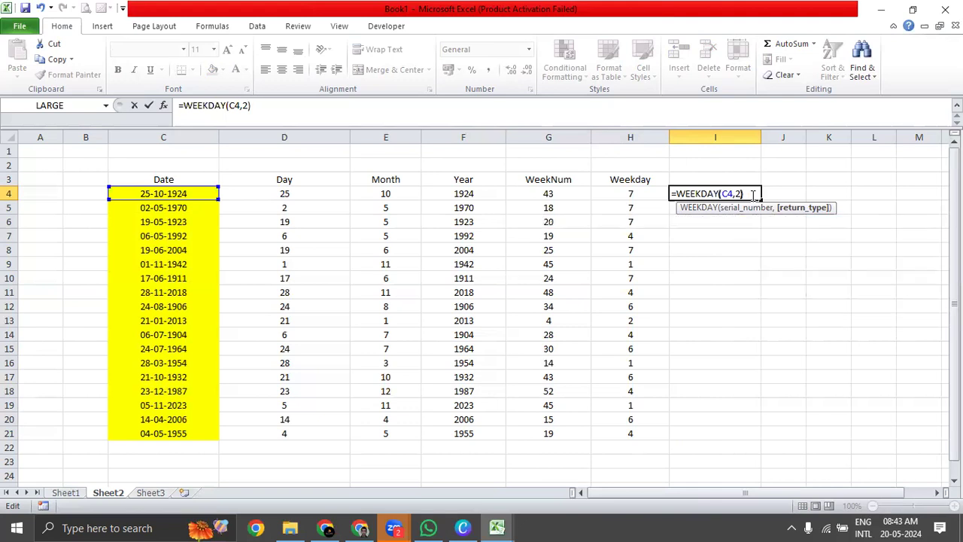
pyautogui.press('Return')
pyautogui.click(752, 194)
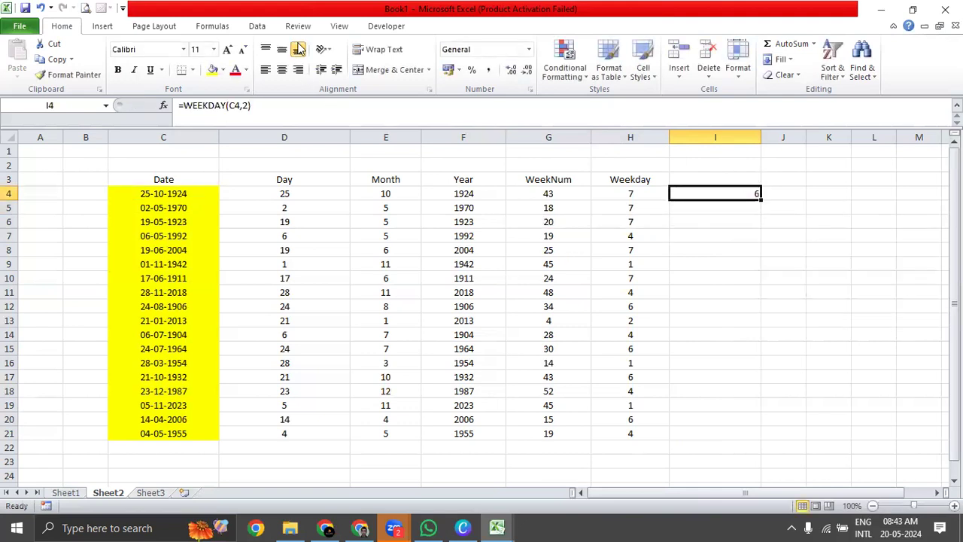
pyautogui.click(282, 69)
pyautogui.click(281, 49)
# Compare the results in H4 and I4 and inspect the WEEKDAY formula in H4 without changing it.
pyautogui.click(624, 194)
pyautogui.click(722, 193)
pyautogui.click(631, 197)
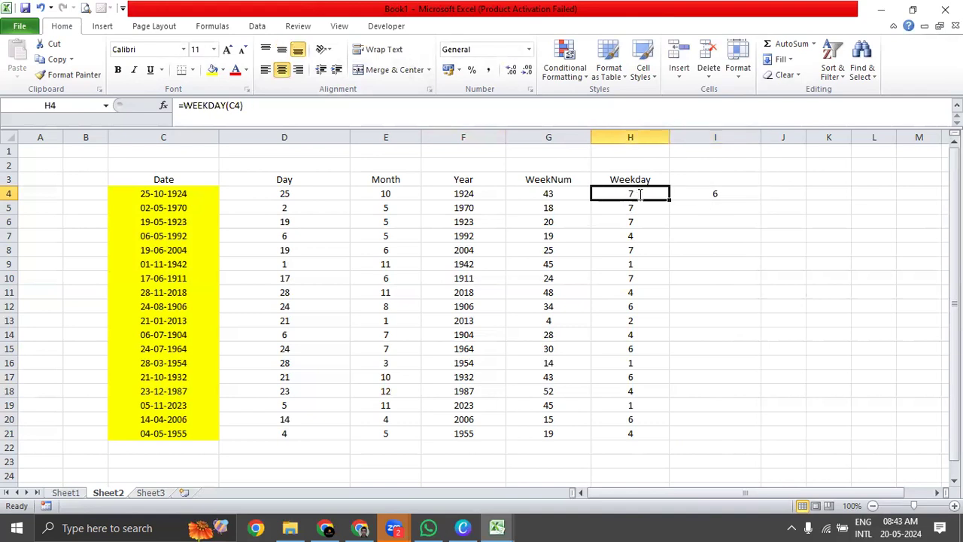
pyautogui.doubleClick(641, 195)
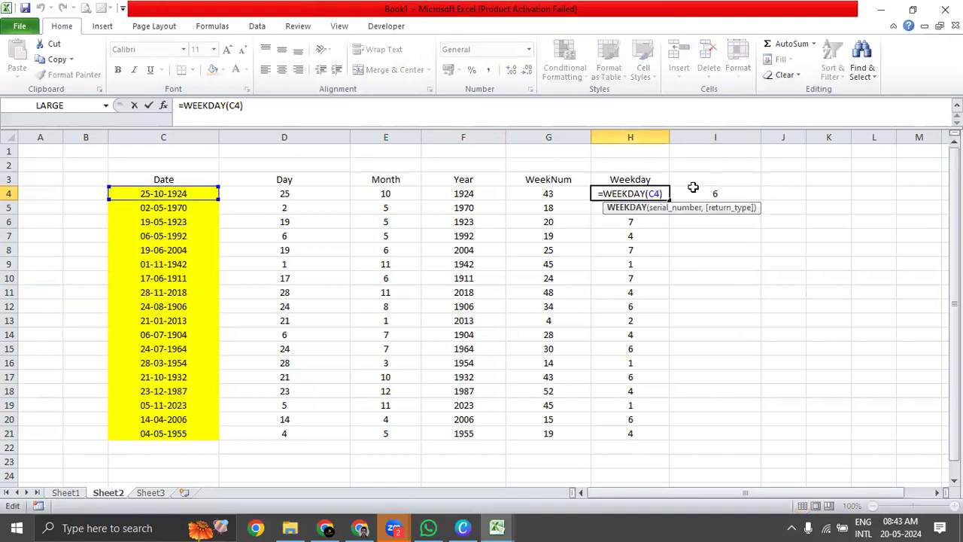
pyautogui.press('Escape')
# Review the return type options of the WEEKDAY formula in I4 and re-enter return type 2.
pyautogui.doubleClick(695, 194)
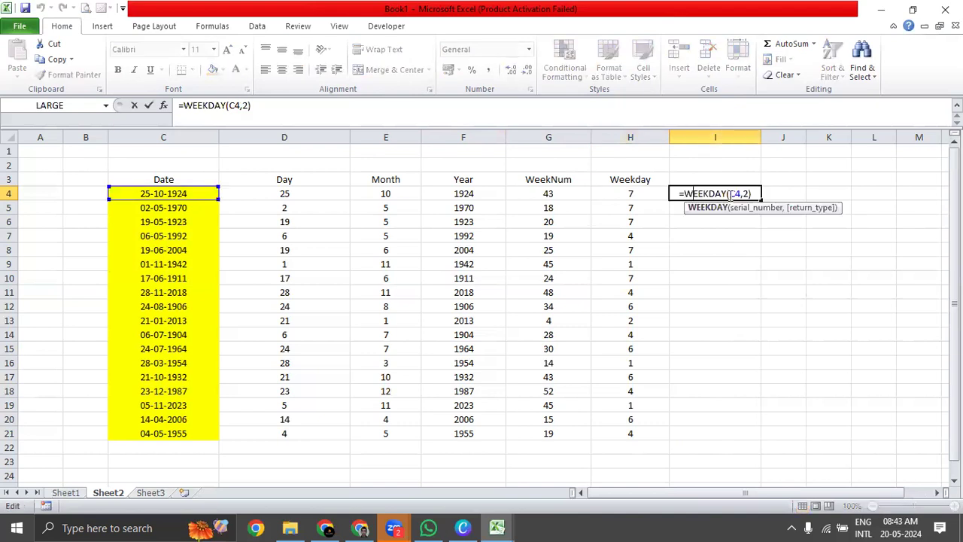
pyautogui.click(749, 194)
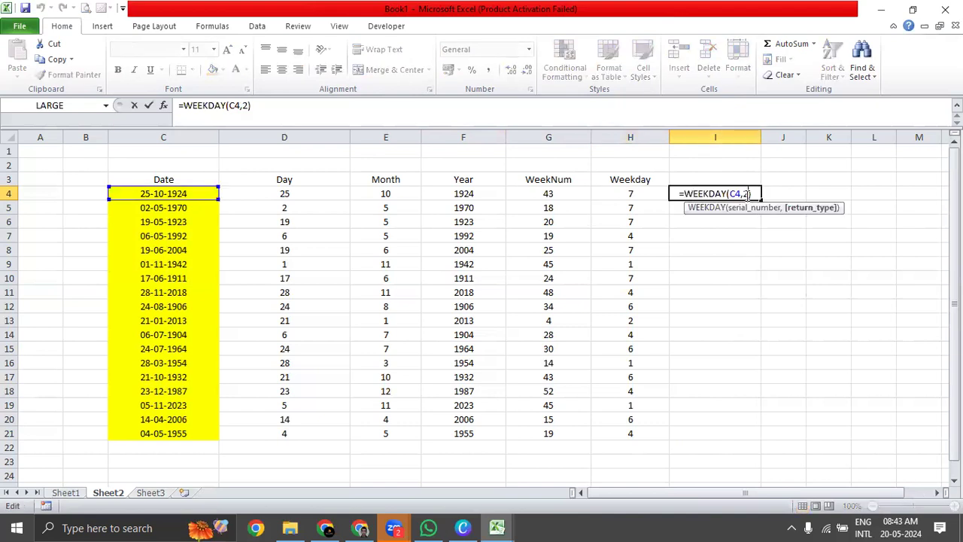
pyautogui.press('BackSpace')
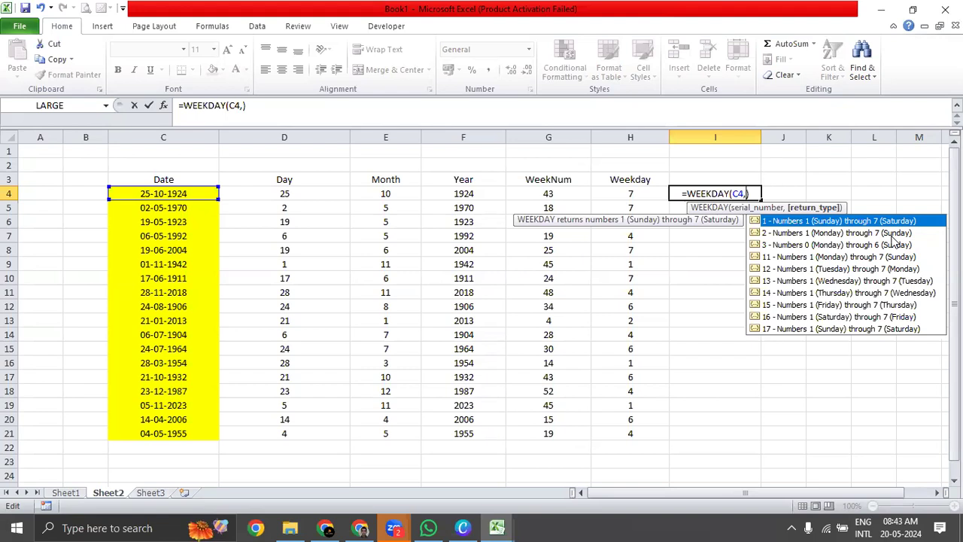
pyautogui.write('2')
pyautogui.press('Return')
pyautogui.press('Up')
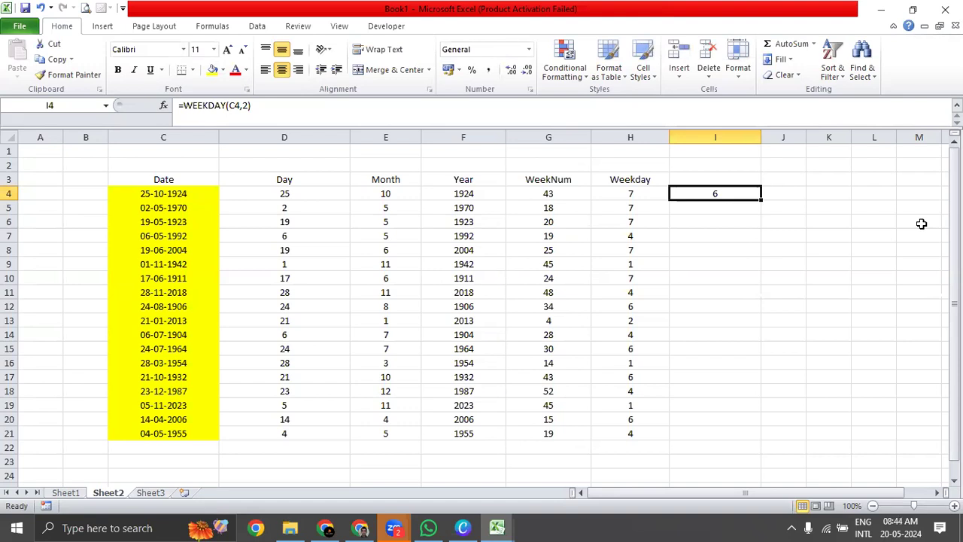
# Enter SATURDAY in B4 beside the first date and autofit the width of column B.
pyautogui.click(184, 196)
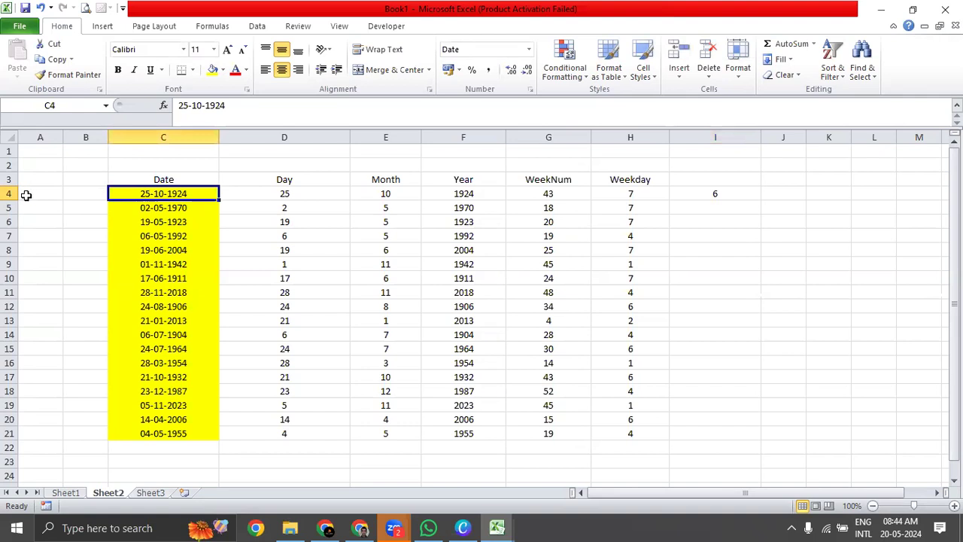
pyautogui.click(66, 195)
pyautogui.write('sA')
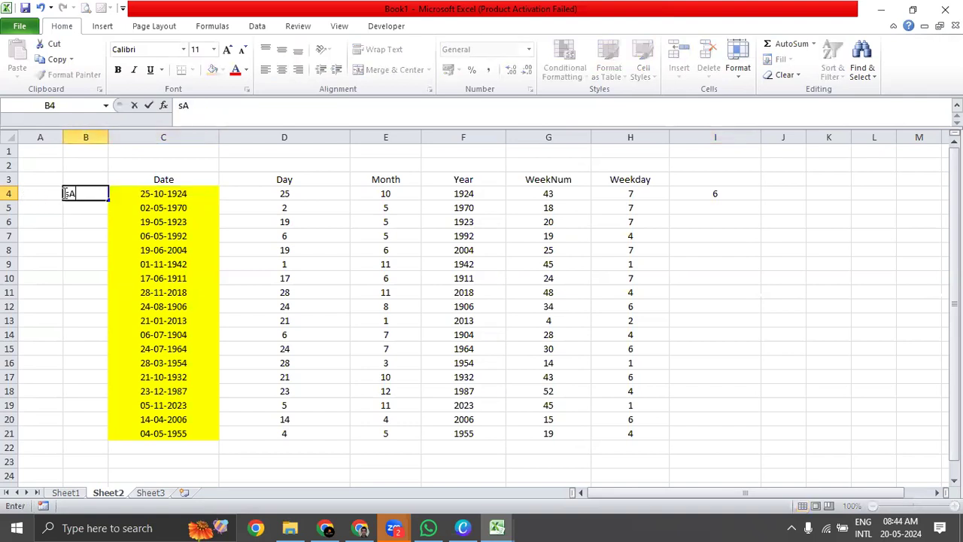
pyautogui.write('TURDAY')
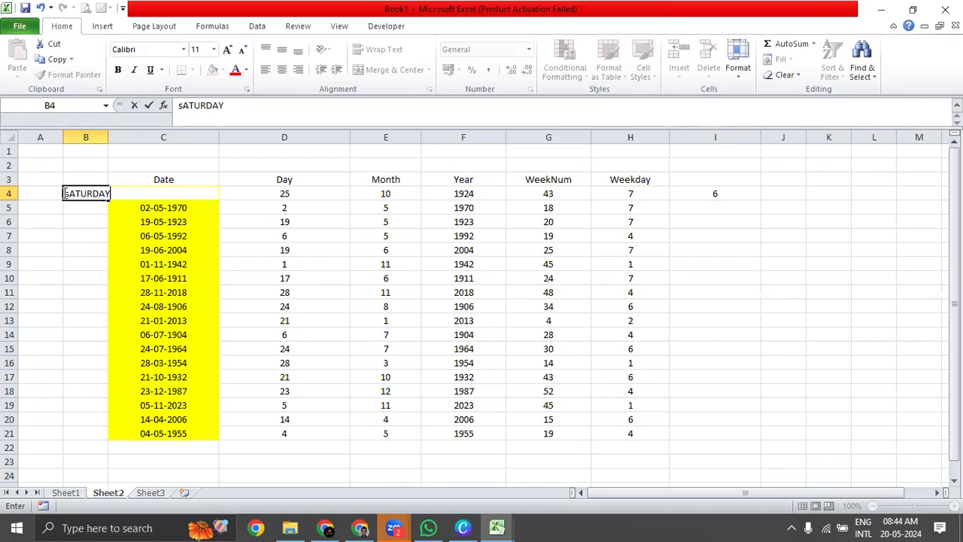
pyautogui.press('Return')
pyautogui.click(67, 195)
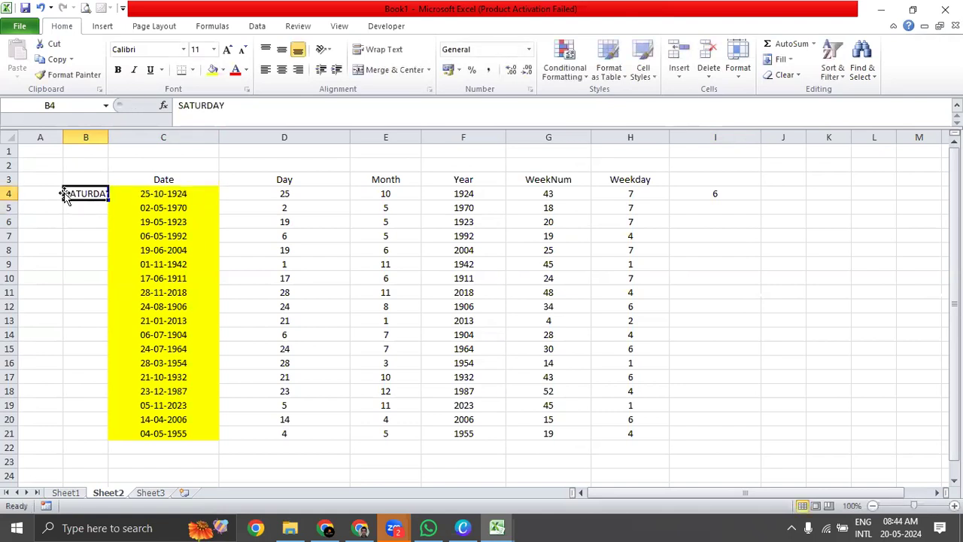
pyautogui.hotkey('alt', 'h')
pyautogui.press('o')
pyautogui.press('i')
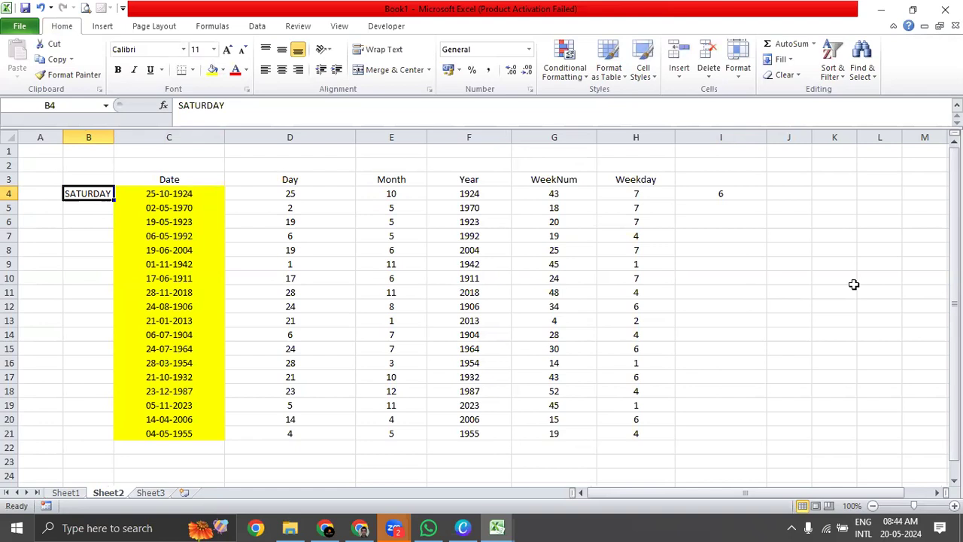
# Look up 25 October 1924 in the Windows calendar to check the weekday number in I4.
pyautogui.click(727, 204)
pyautogui.press('Up')
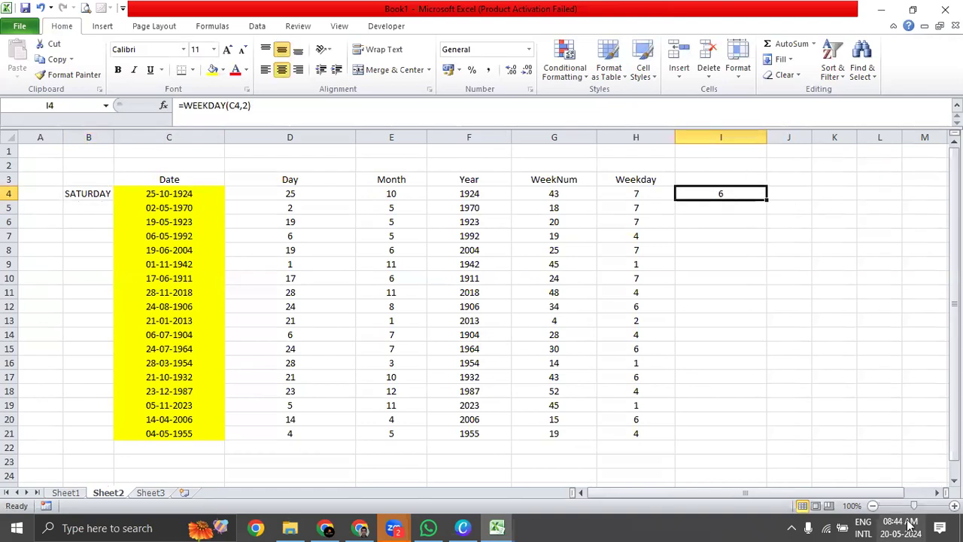
pyautogui.click(907, 527)
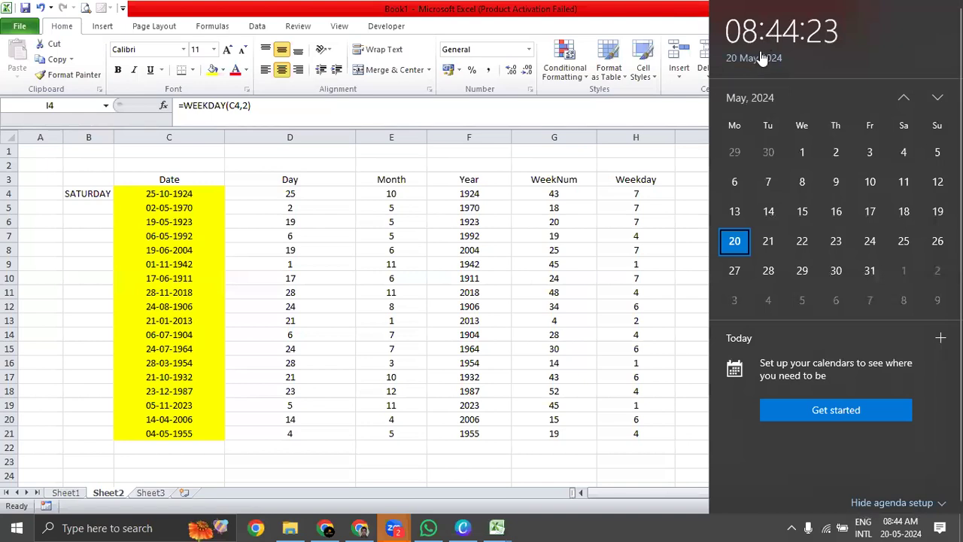
pyautogui.click(750, 98)
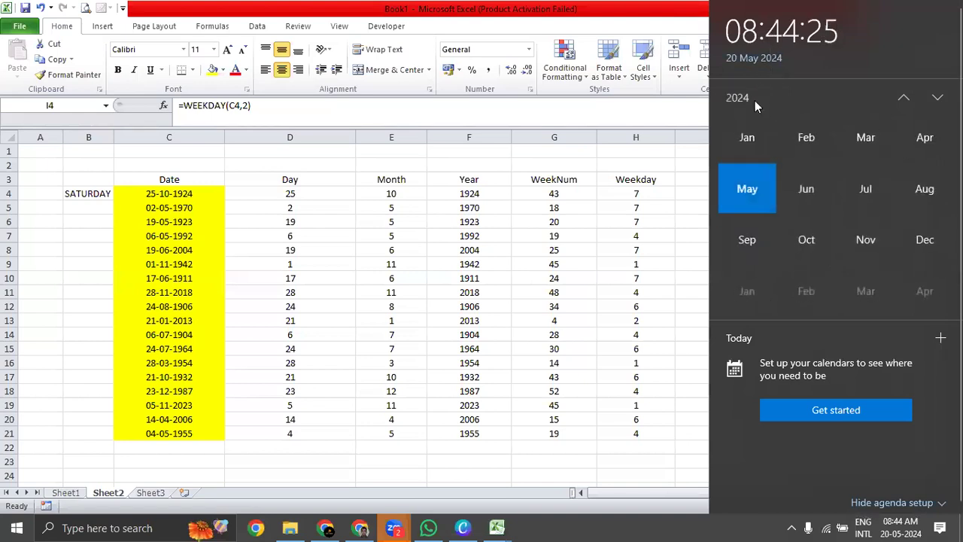
pyautogui.click(905, 99)
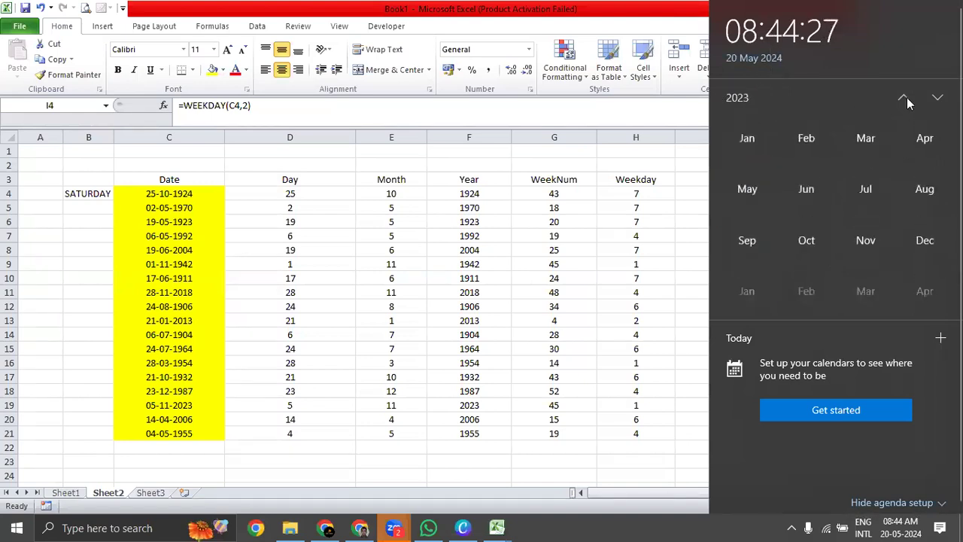
pyautogui.click(737, 98)
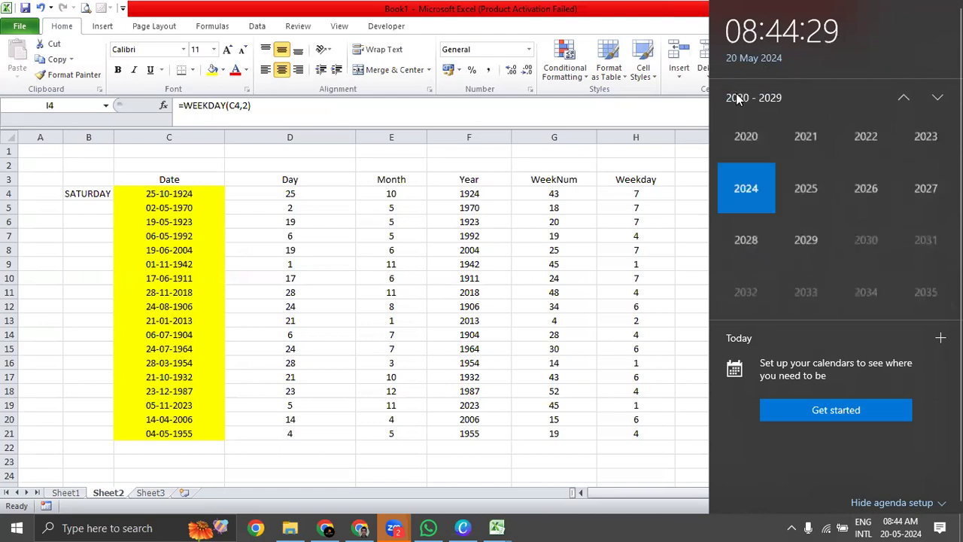
pyautogui.scroll(15, 767, 215)
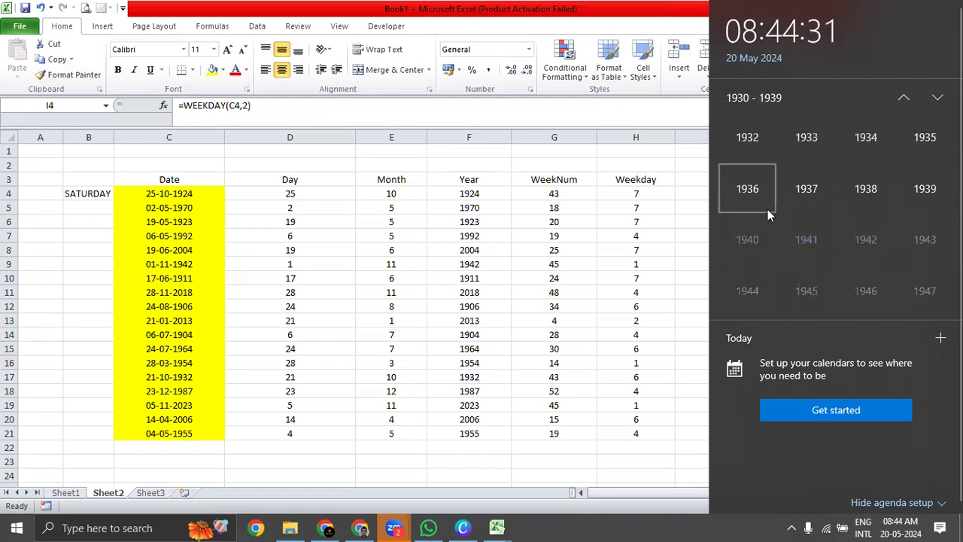
pyautogui.scroll(2, 768, 209)
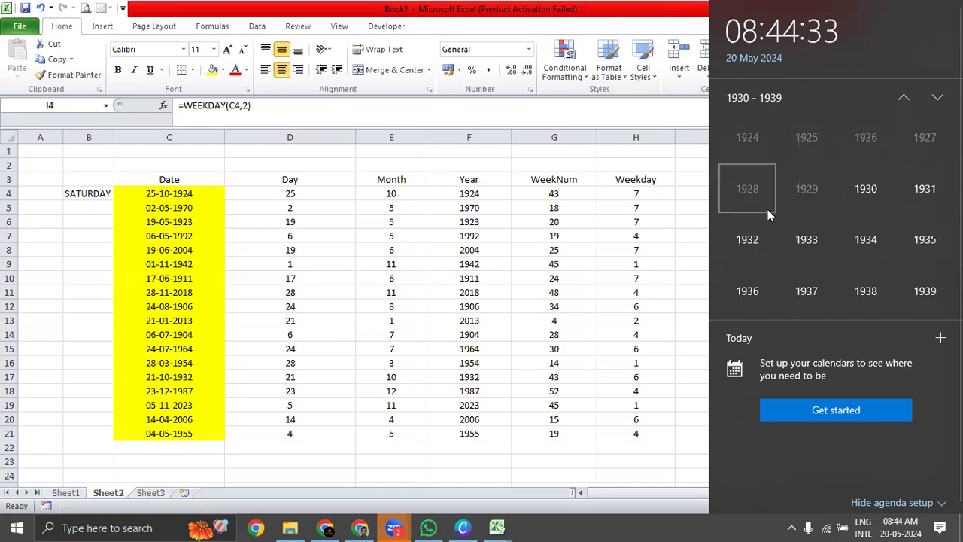
pyautogui.click(762, 137)
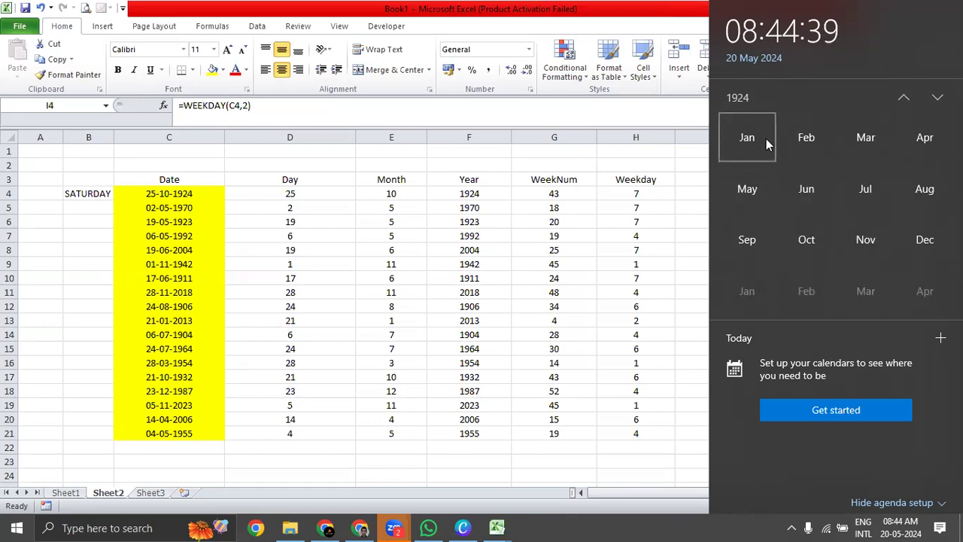
pyautogui.click(807, 241)
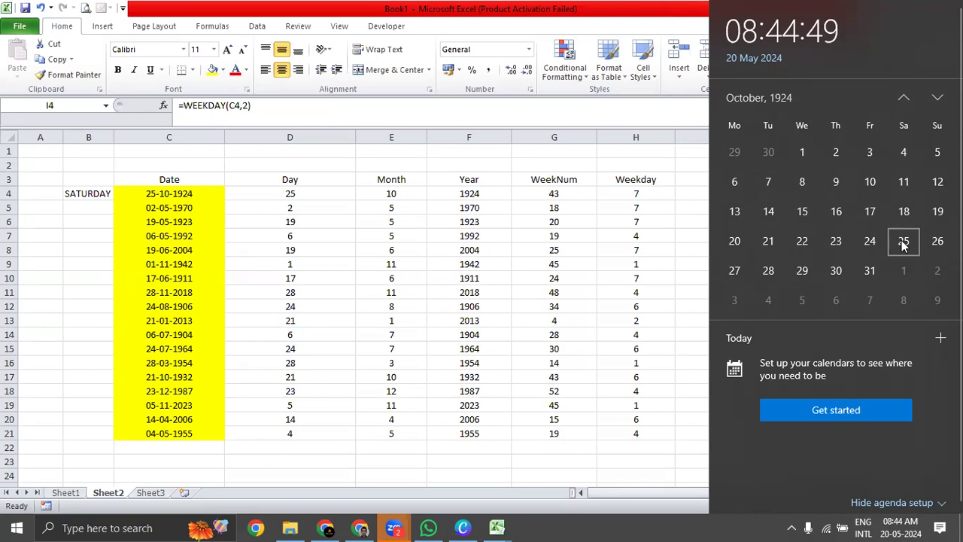
pyautogui.click(904, 245)
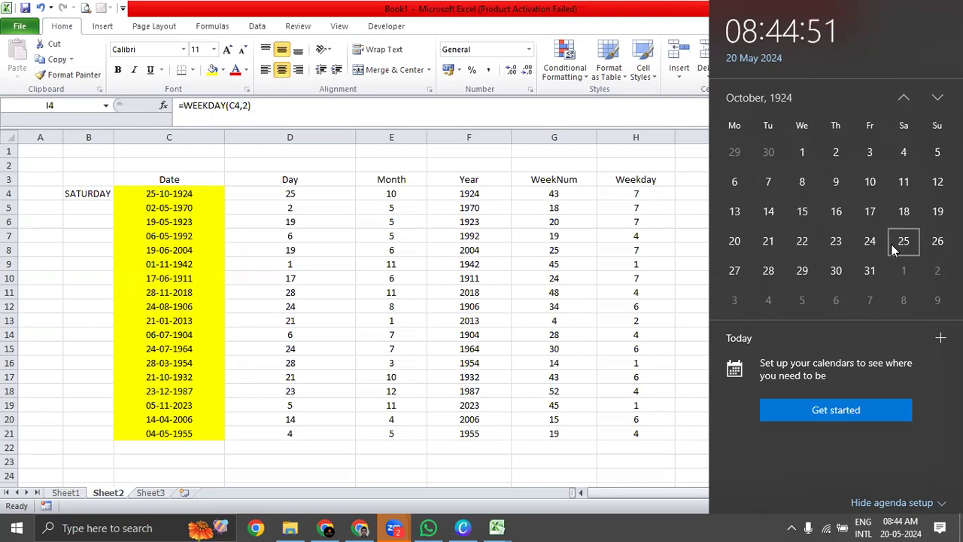
# Return to the worksheet and fill the WEEKDAY formula from I4 down to I21.
pyautogui.click(686, 193)
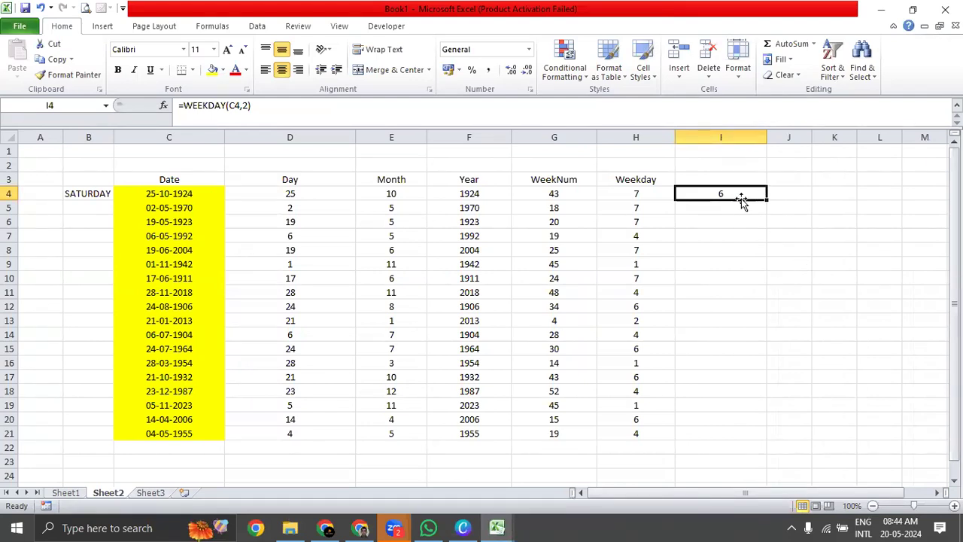
pyautogui.doubleClick(765, 199)
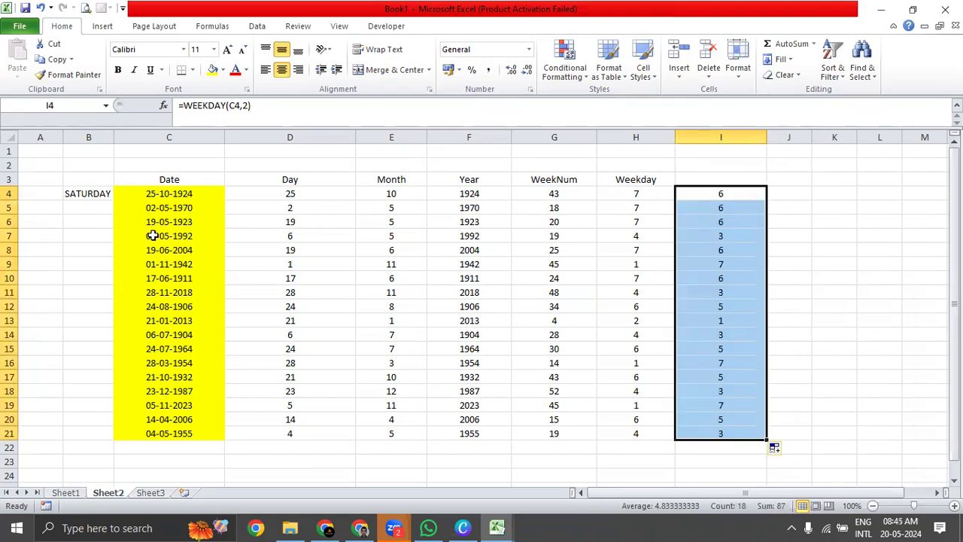
# Look up 2 May 1970 in the Windows calendar and compare its weekday with the WEEKDAY result in I5.
pyautogui.click(187, 211)
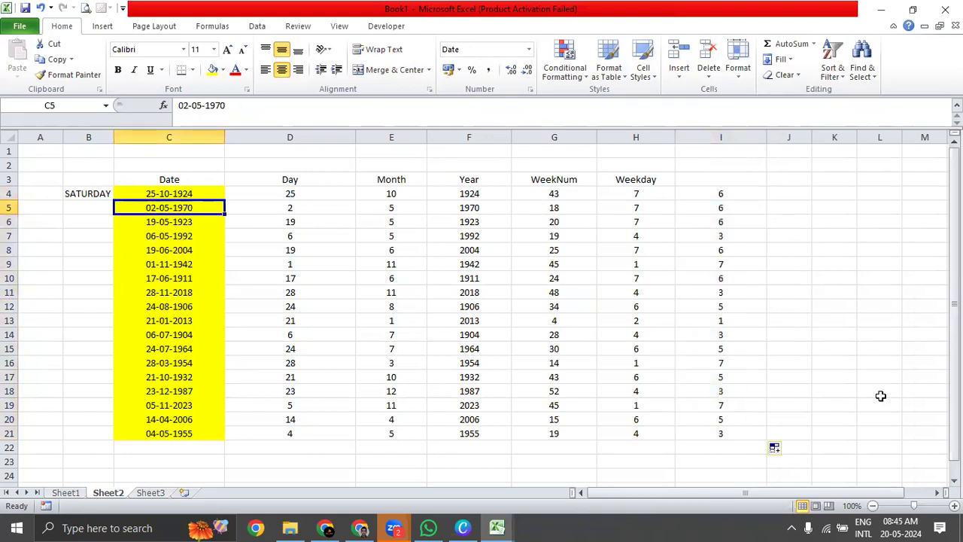
pyautogui.click(900, 527)
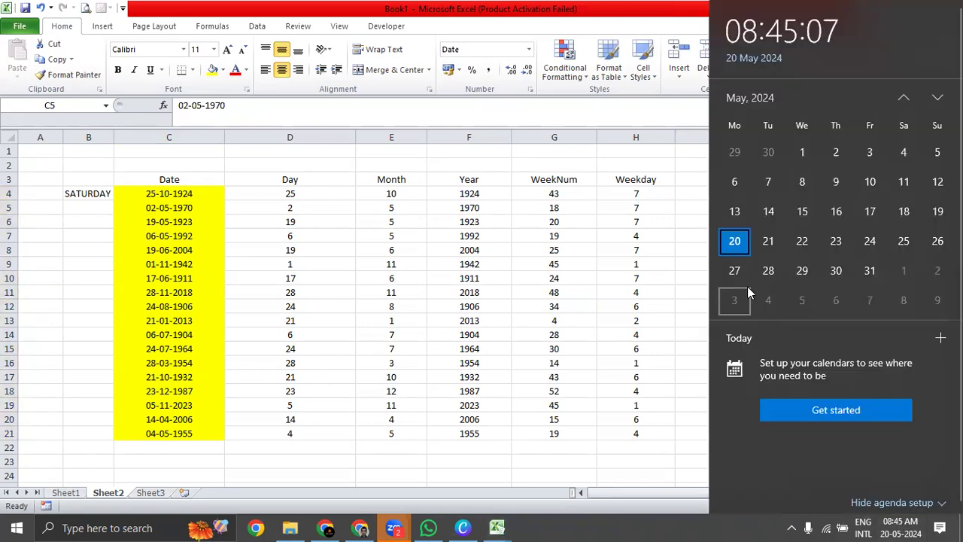
pyautogui.click(746, 96)
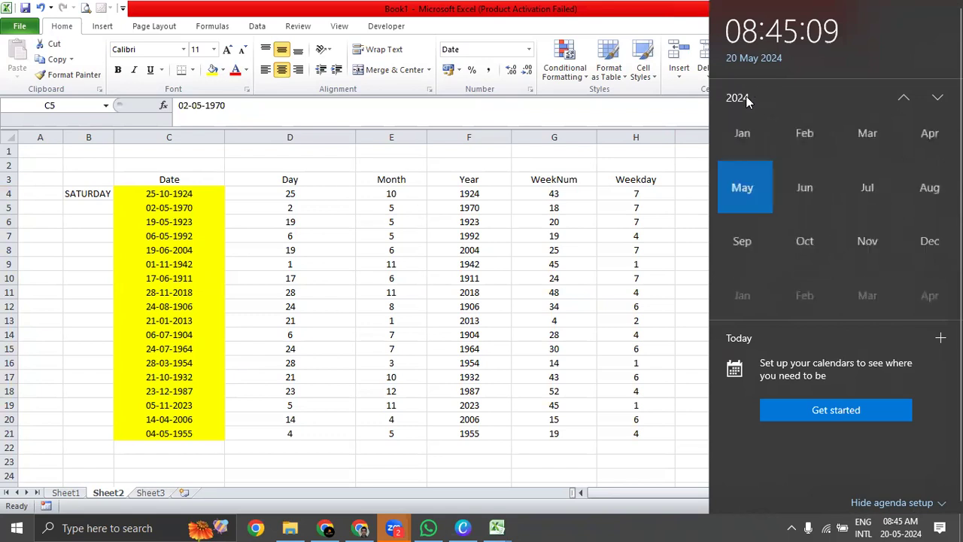
pyautogui.scroll(5, 753, 211)
pyautogui.scroll(6, 754, 212)
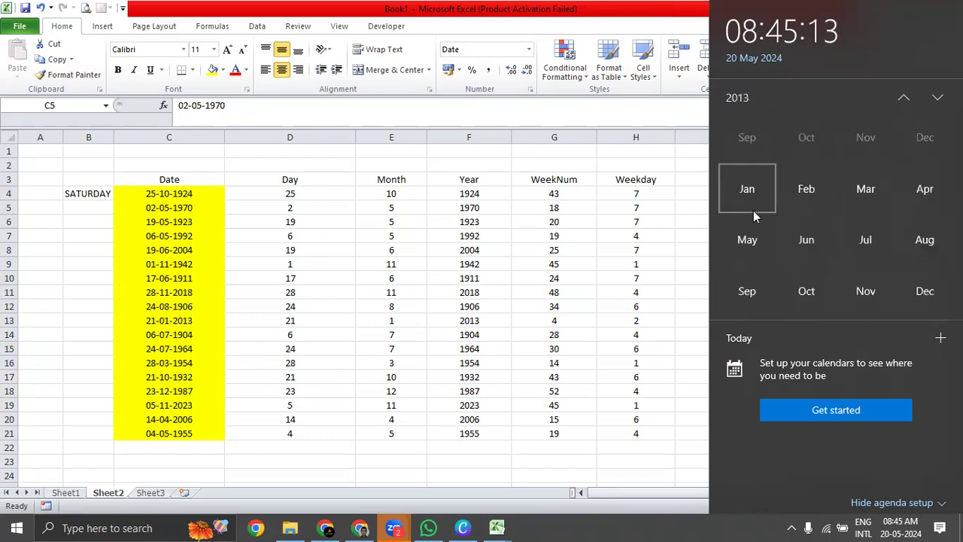
pyautogui.scroll(2, 754, 210)
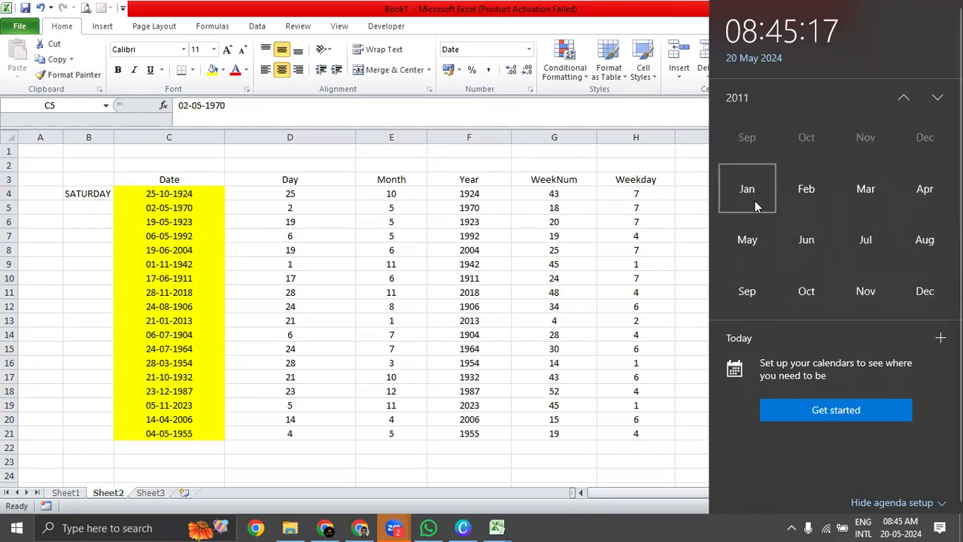
pyautogui.scroll(13, 755, 202)
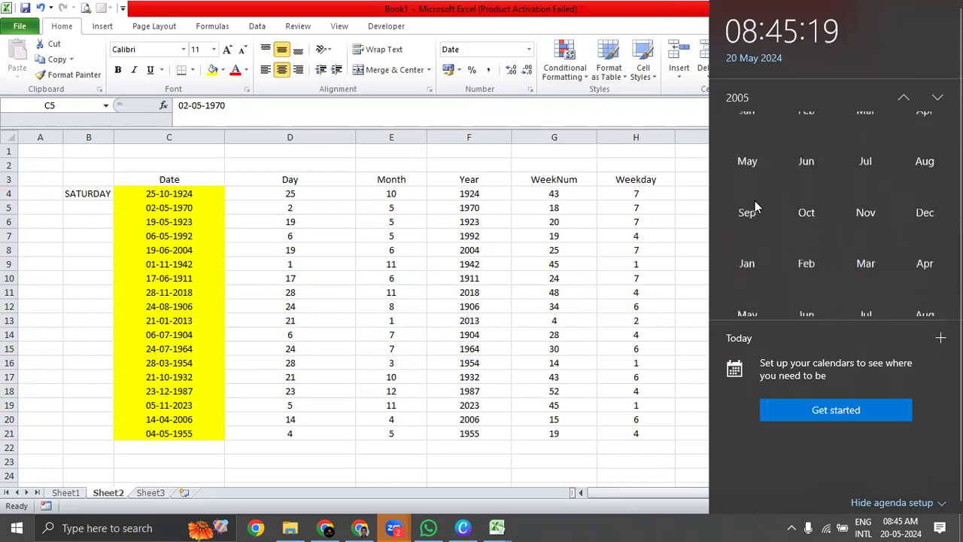
pyautogui.scroll(9, 755, 200)
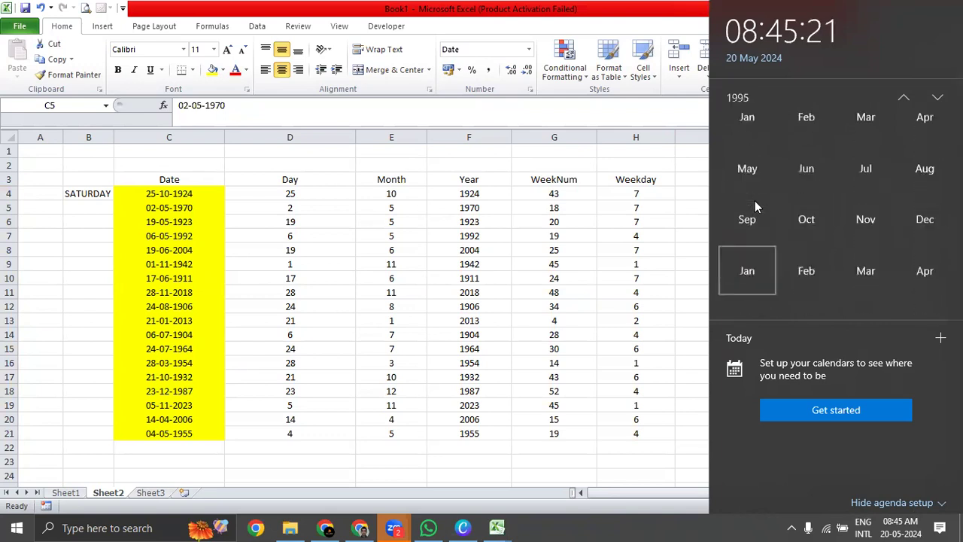
pyautogui.scroll(12, 755, 200)
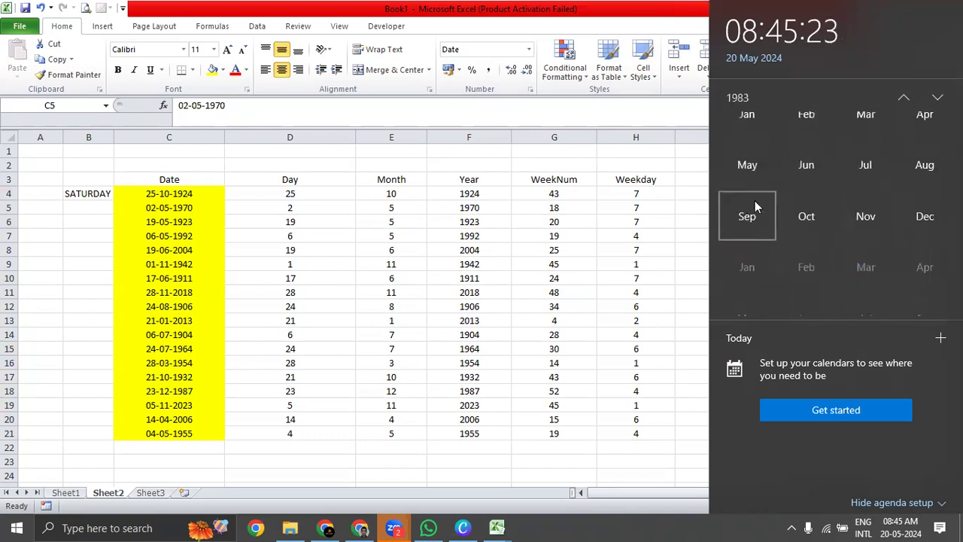
pyautogui.scroll(4, 755, 200)
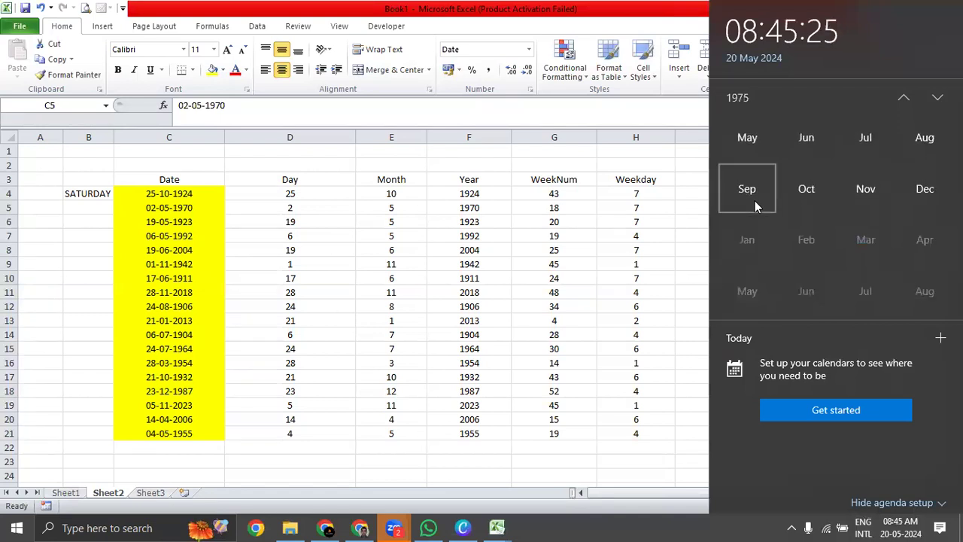
pyautogui.scroll(3, 755, 200)
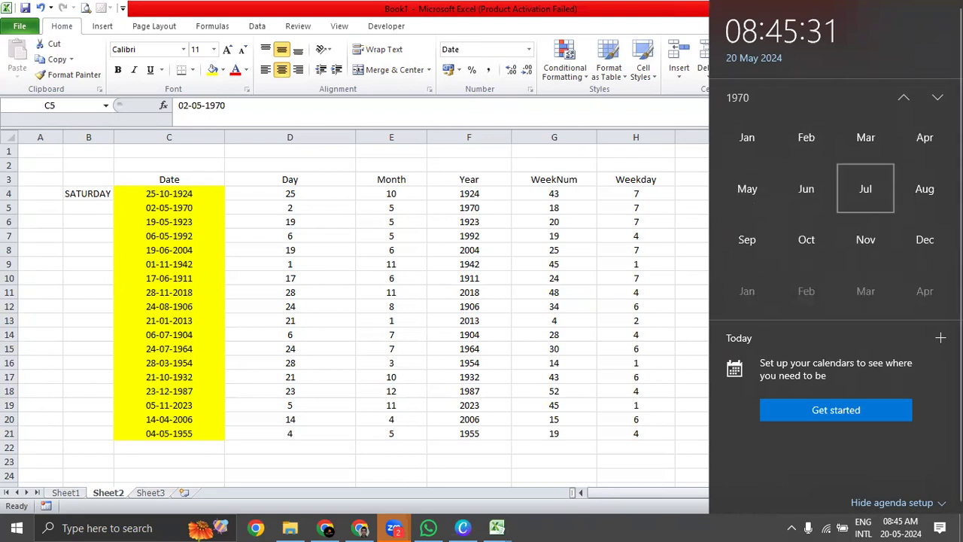
pyautogui.click(747, 194)
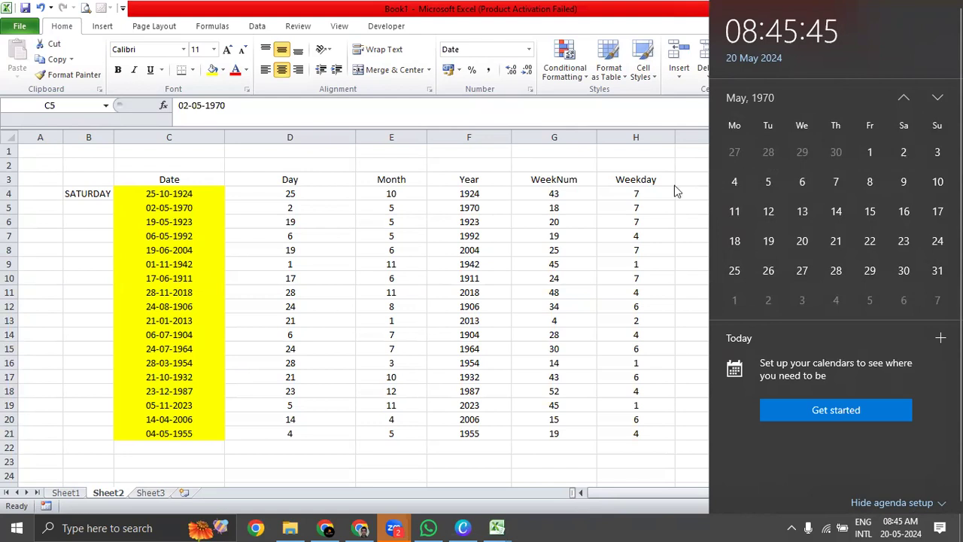
pyautogui.click(684, 211)
pyautogui.click(721, 211)
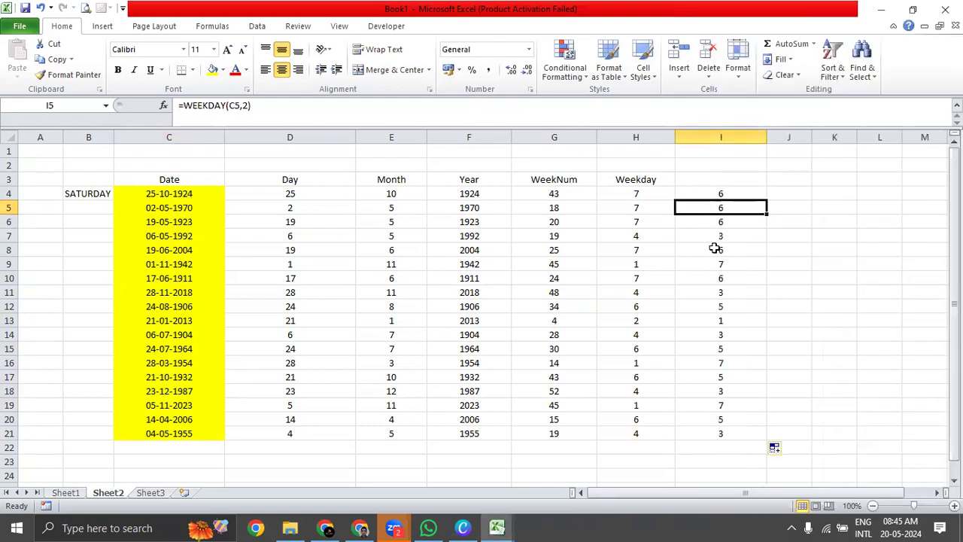
# Enter the heading Week Day Serial Type in I3 above the return type 2 weekday results.
pyautogui.click(727, 180)
pyautogui.click(708, 188)
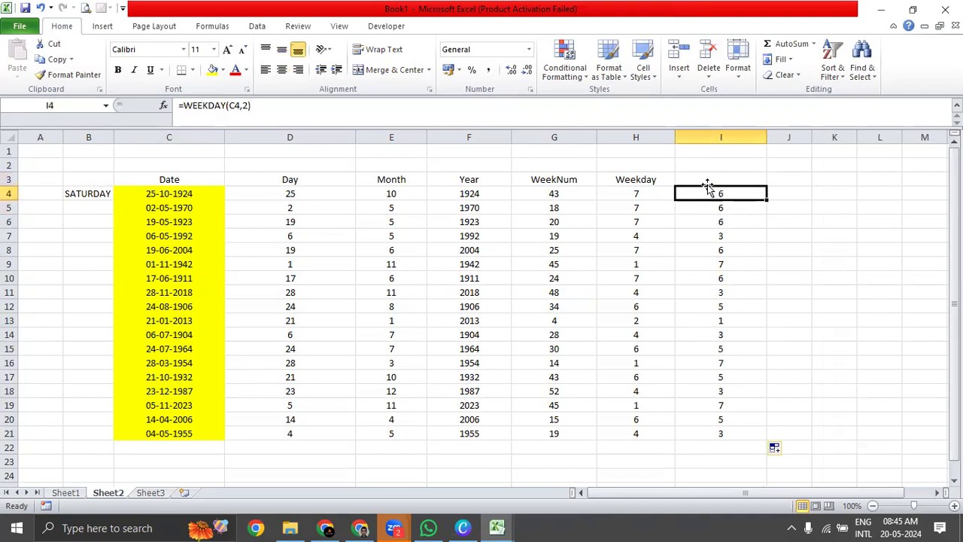
pyautogui.click(648, 180)
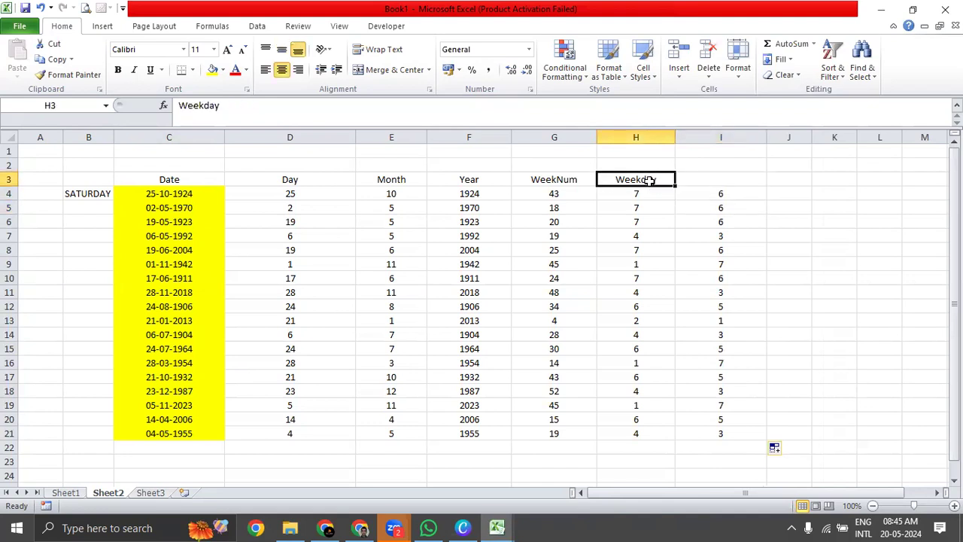
pyautogui.click(751, 183)
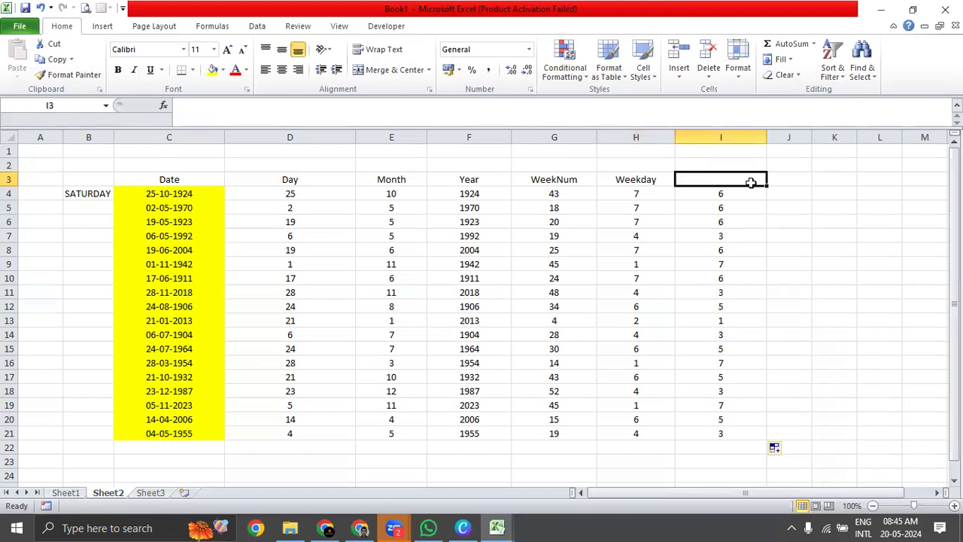
pyautogui.write('Week Day Serial Type')
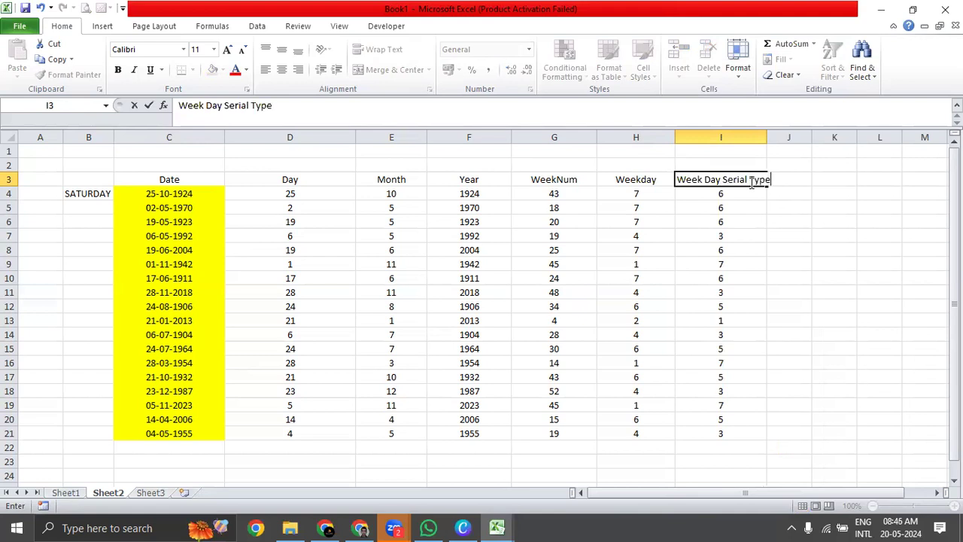
pyautogui.press('Return')
# Center the heading in I3 and widen column I to fit its text.
pyautogui.click(751, 182)
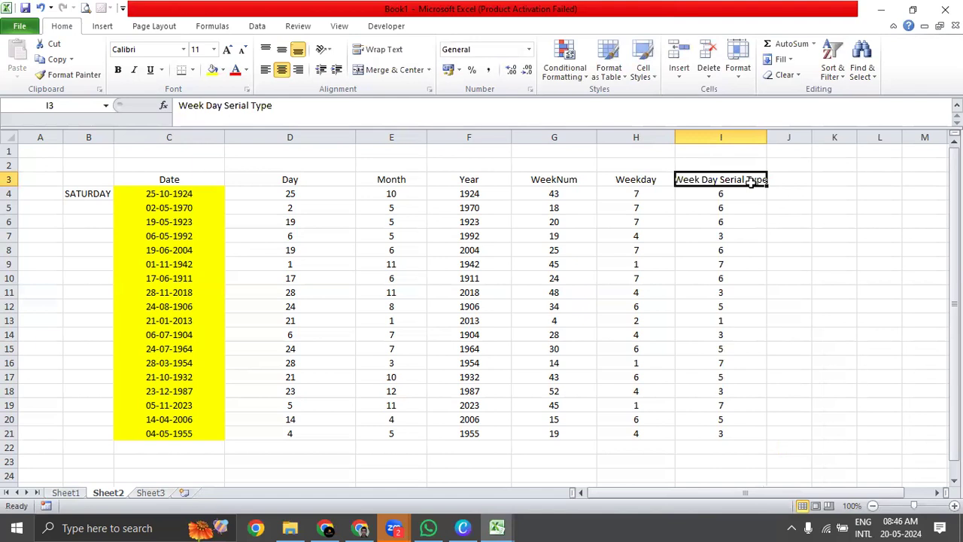
pyautogui.doubleClick(750, 183)
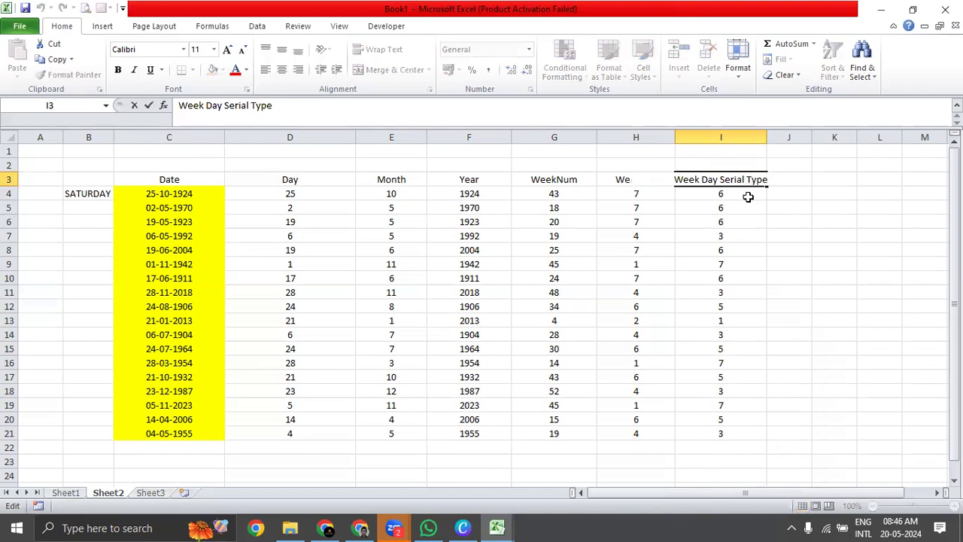
pyautogui.press('Escape')
pyautogui.click(761, 192)
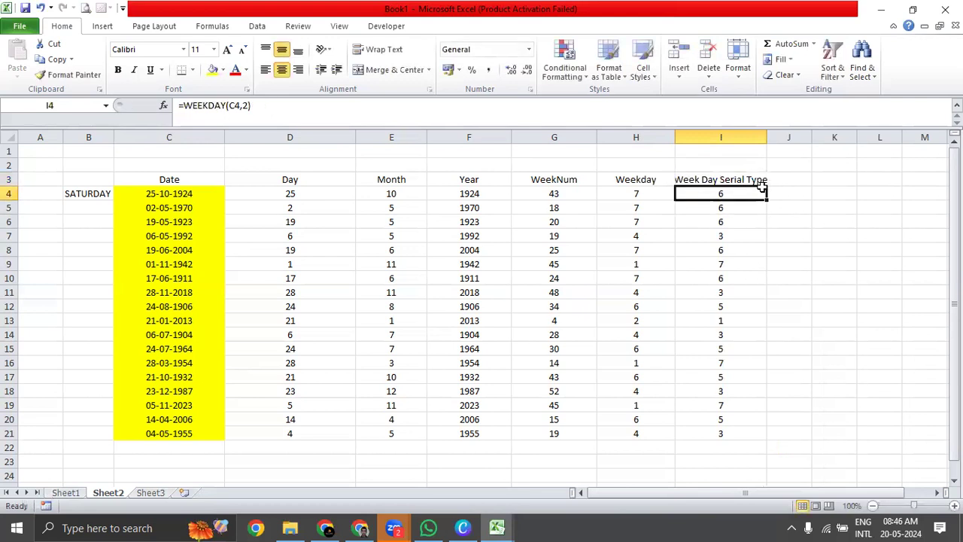
pyautogui.moveTo(767, 137); pyautogui.dragTo(775, 134)
# Review the DAY, MONTH, YEAR, WEEKNUM and WEEKDAY formulas across row 4, including the return type argument in I4.
pyautogui.click(746, 209)
pyautogui.moveTo(749, 188); pyautogui.dragTo(748, 435)
pyautogui.click(284, 191)
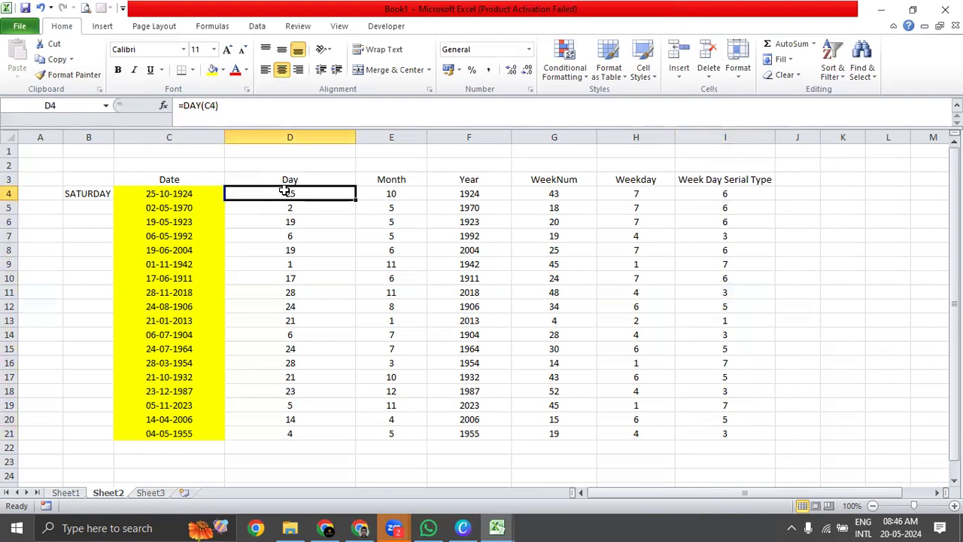
pyautogui.click(400, 197)
pyautogui.click(479, 198)
pyautogui.click(557, 194)
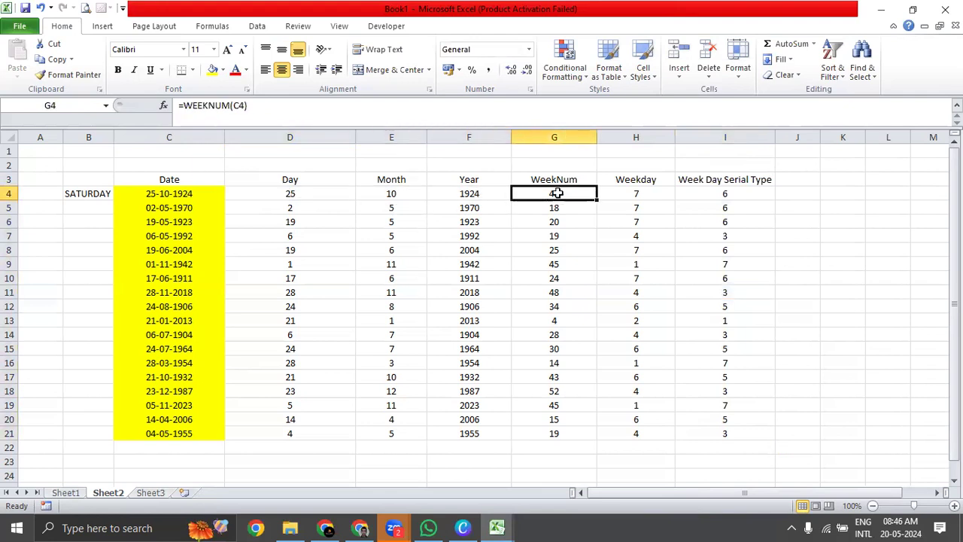
pyautogui.click(636, 192)
pyautogui.click(694, 193)
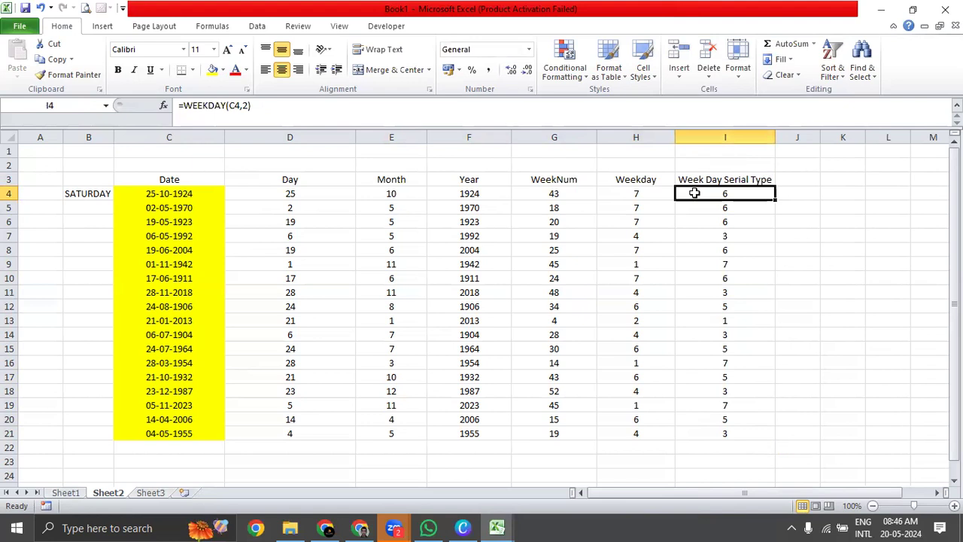
pyautogui.doubleClick(758, 195)
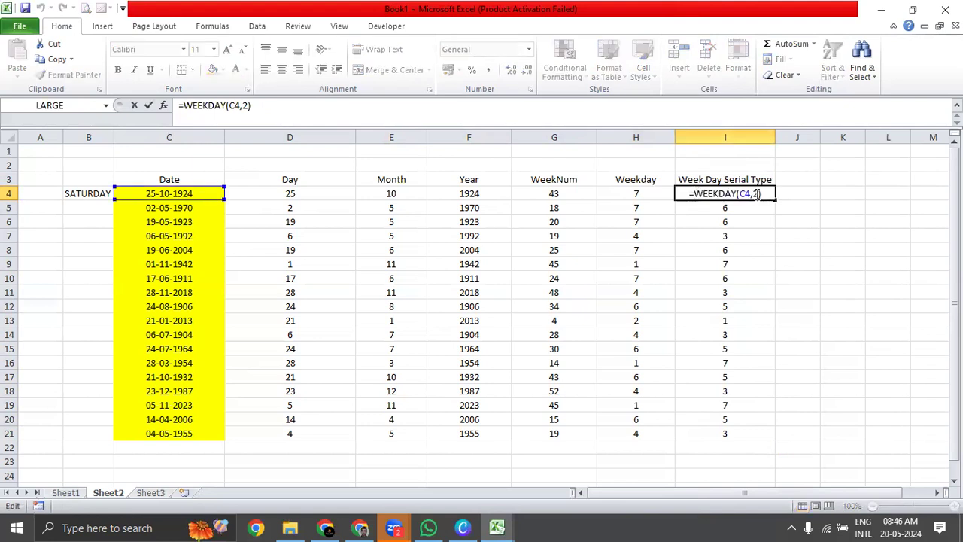
pyautogui.press('Escape')
# Switch to the Chapter 18 - Date _ Time Formulas workbook and review the functions under Extracting The Components of a Date.
pyautogui.hotkey('ctrl', 'Tab')
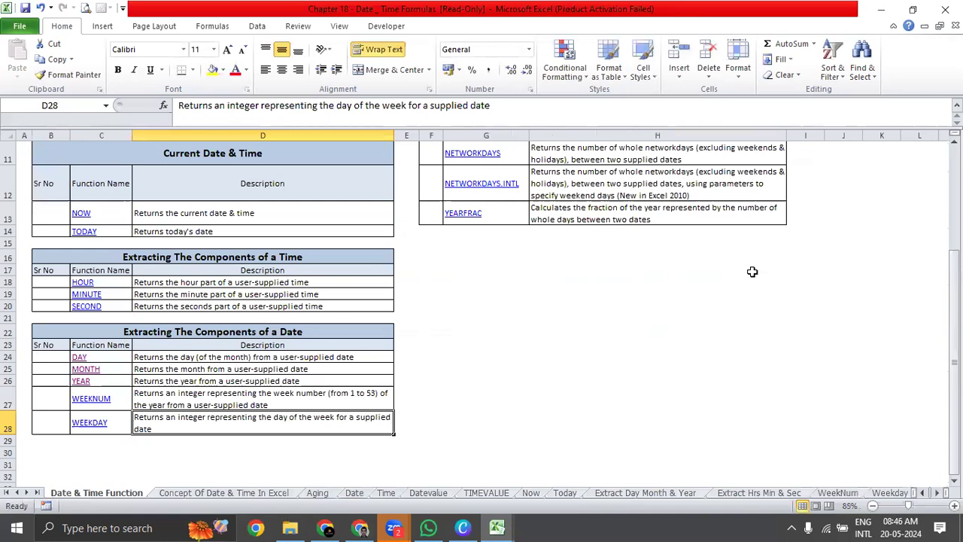
pyautogui.moveTo(178, 351); pyautogui.dragTo(56, 422)
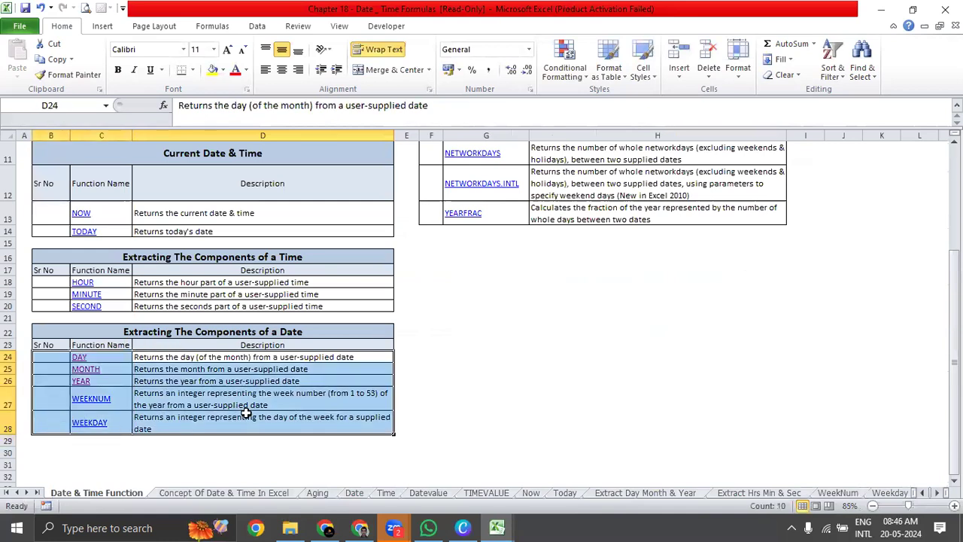
pyautogui.scroll(4, 246, 413)
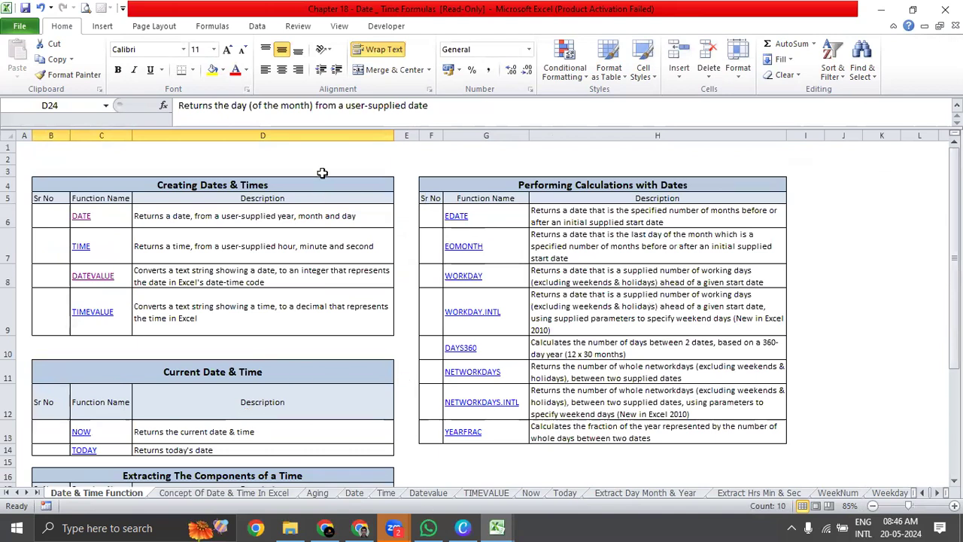
# Collapse the formula bar and review the function descriptions under Performing Calculations with Dates, focusing on EDATE.
pyautogui.click(957, 105)
pyautogui.scroll(-2, 662, 216)
pyautogui.scroll(2, 663, 216)
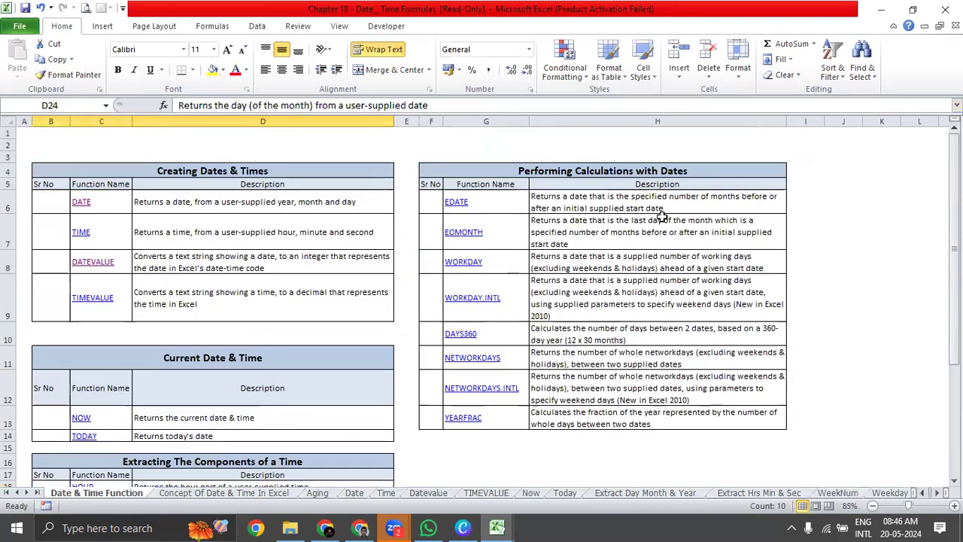
pyautogui.moveTo(542, 201); pyautogui.dragTo(465, 420)
pyautogui.click(709, 244)
pyautogui.click(673, 196)
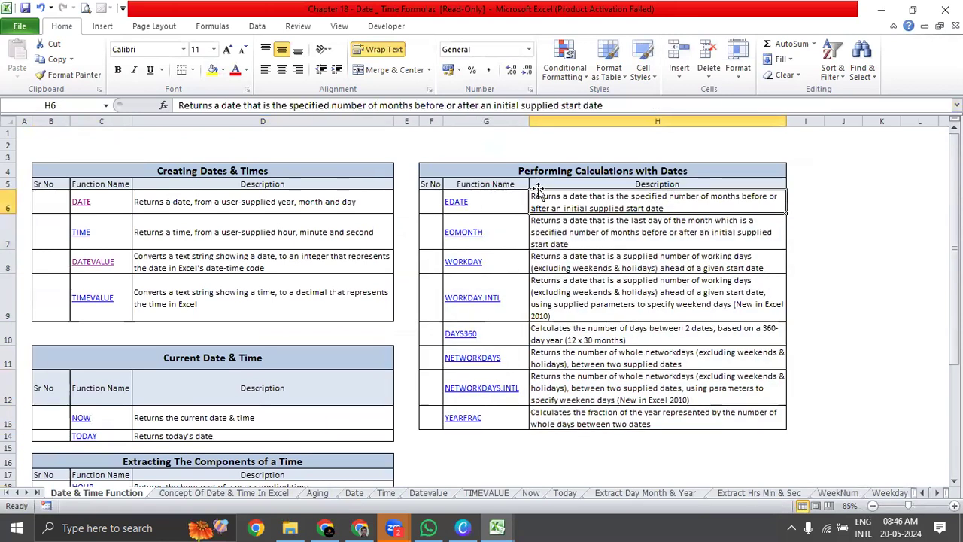
pyautogui.click(608, 263)
pyautogui.click(570, 210)
pyautogui.moveTo(577, 200); pyautogui.dragTo(610, 426)
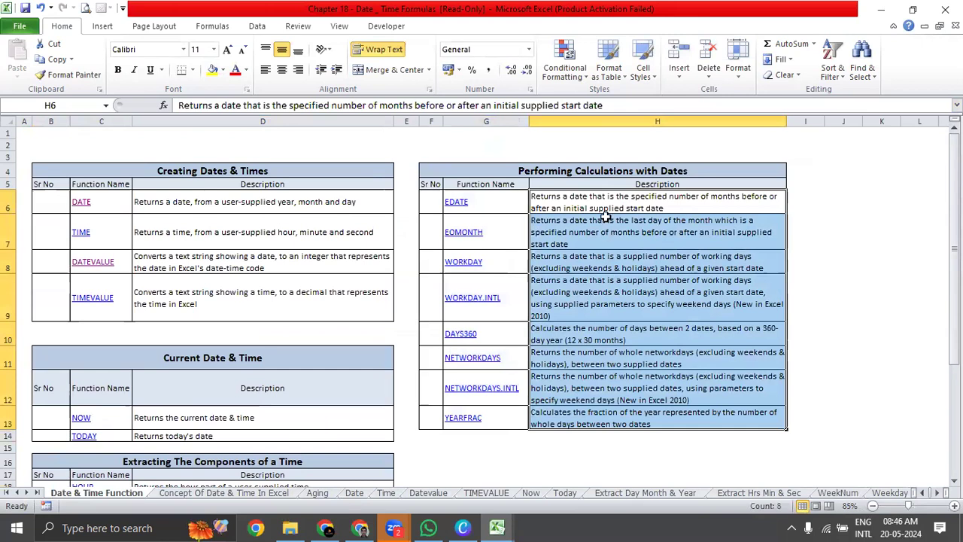
pyautogui.click(606, 206)
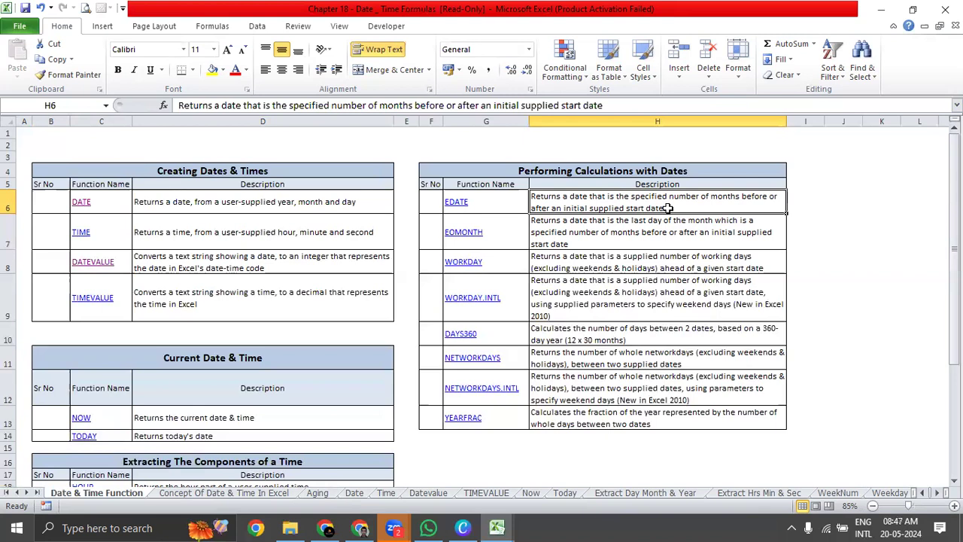
# Follow the EDATE link to its example sheet and inspect the start date in C2 and the formula in D2.
pyautogui.click(460, 201)
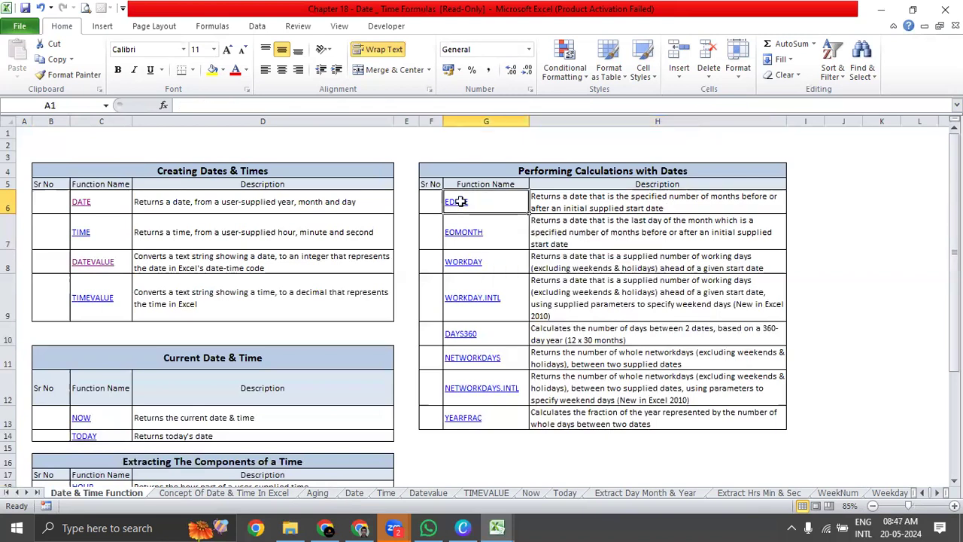
pyautogui.click(258, 179)
pyautogui.click(312, 177)
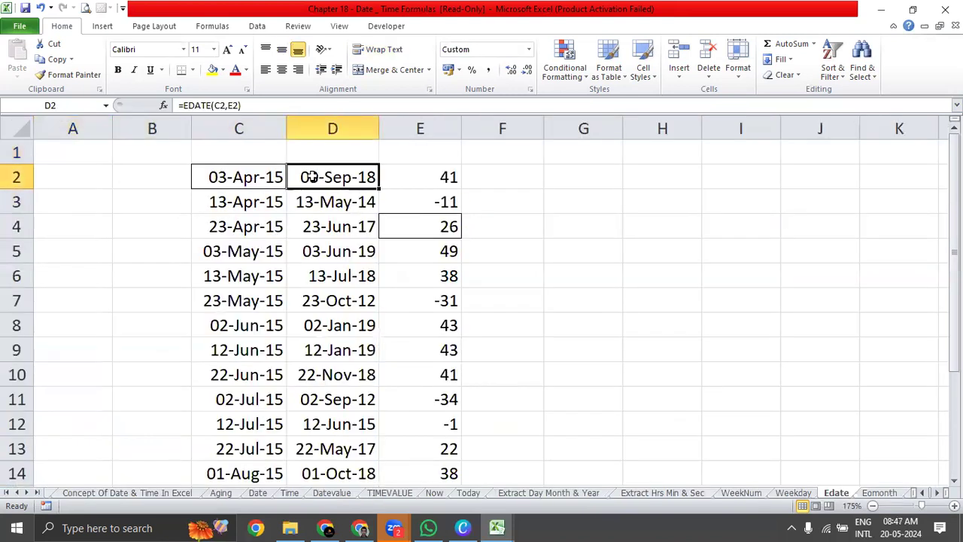
pyautogui.click(237, 190)
pyautogui.click(338, 182)
# Enter the headings Start Date in C1 and End Date in D1, centering the C1 heading.
pyautogui.click(235, 153)
pyautogui.write('S')
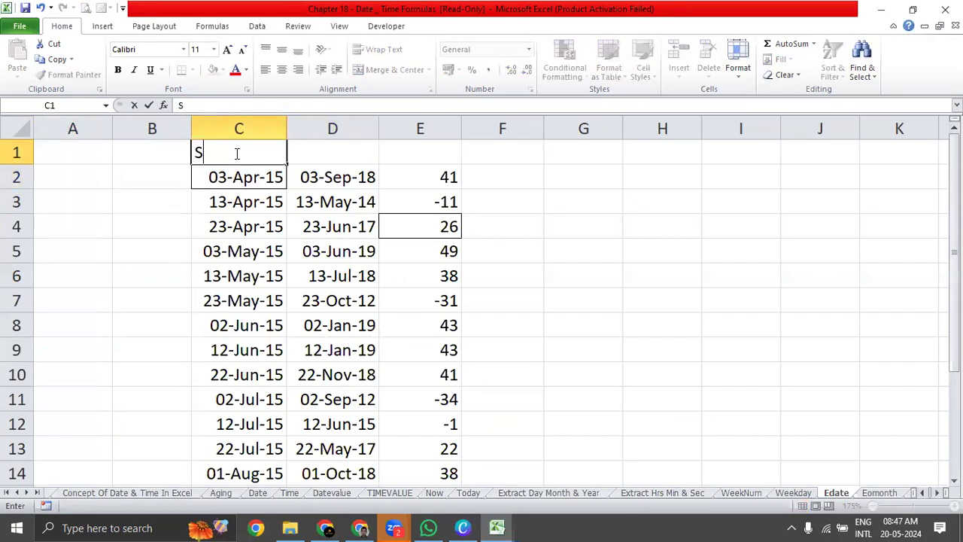
pyautogui.write('tart Date')
pyautogui.press('Return')
pyautogui.click(235, 153)
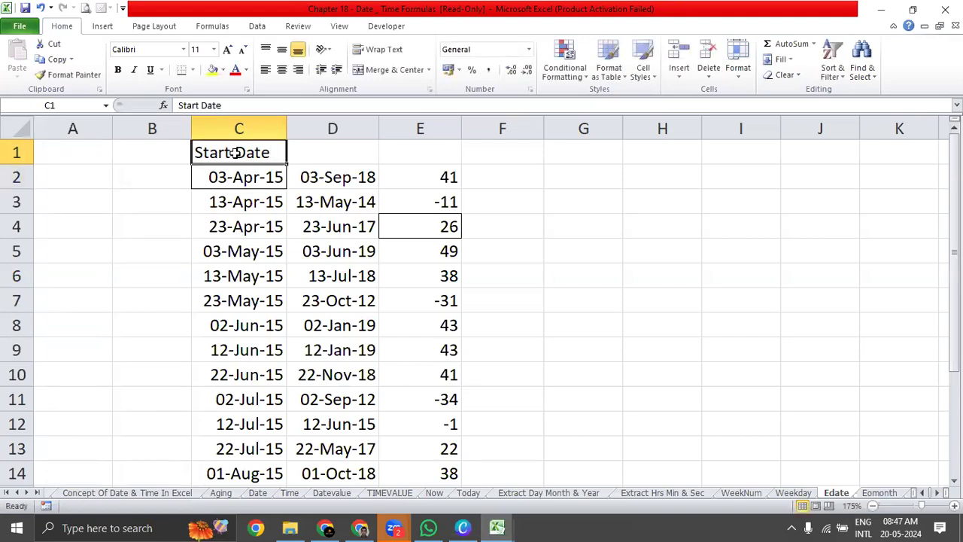
pyautogui.press('Tab')
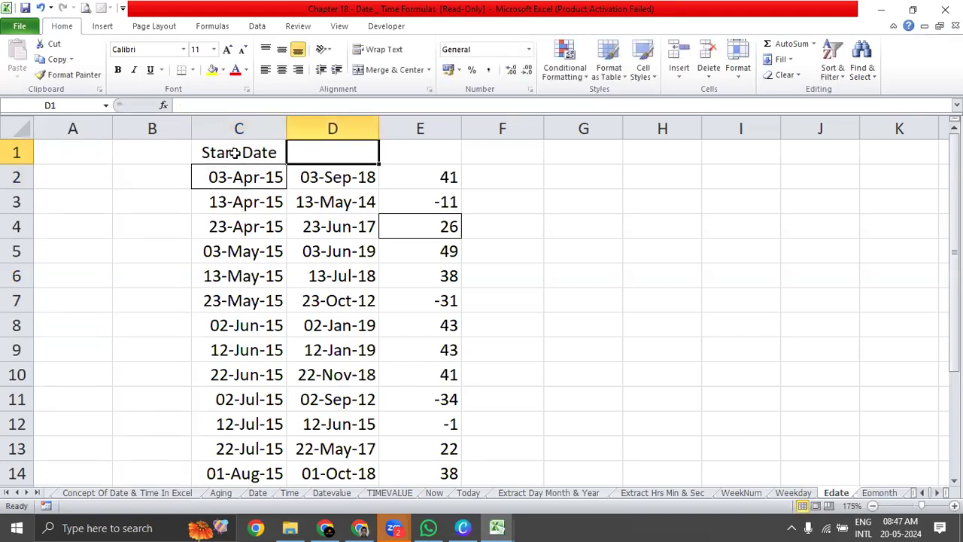
pyautogui.write('End Date')
pyautogui.press('Return')
# Center the dates in columns C and D from row 2 down to the end of the list.
pyautogui.press('Left')
pyautogui.press('Left')
pyautogui.press('Right')
pyautogui.hotkey('shift', 'Right')
pyautogui.hotkey('ctrl', 'shift', 'Down')
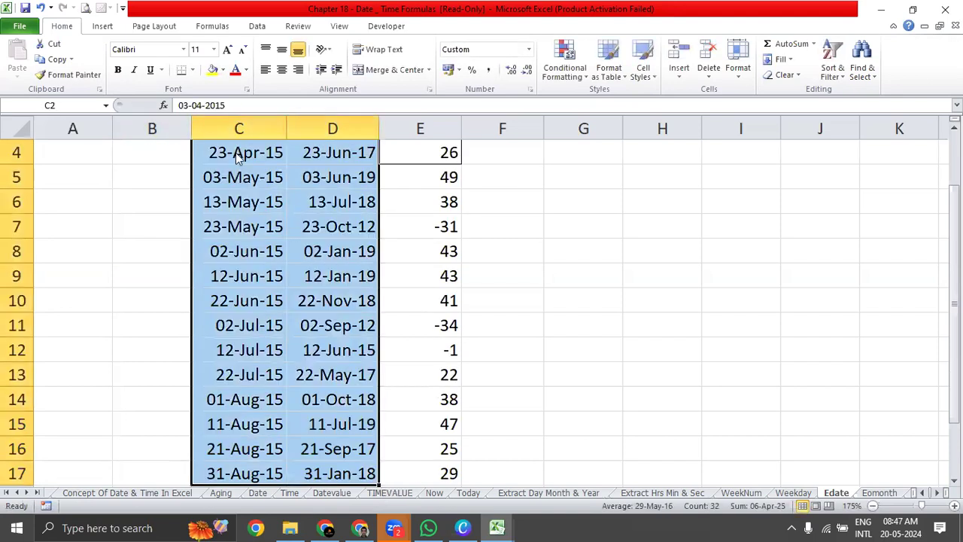
pyautogui.scroll(1, 235, 152)
# Examine the start and end date columns, comparing the date in C2 with the EDATE formula in D2.
pyautogui.click(344, 301)
pyautogui.click(358, 154)
pyautogui.click(354, 197)
pyautogui.click(254, 181)
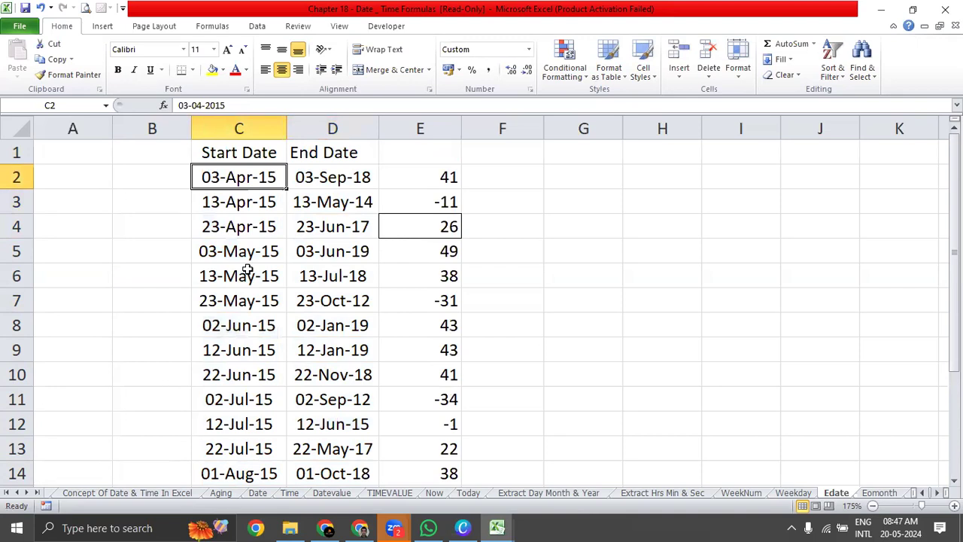
pyautogui.click(335, 183)
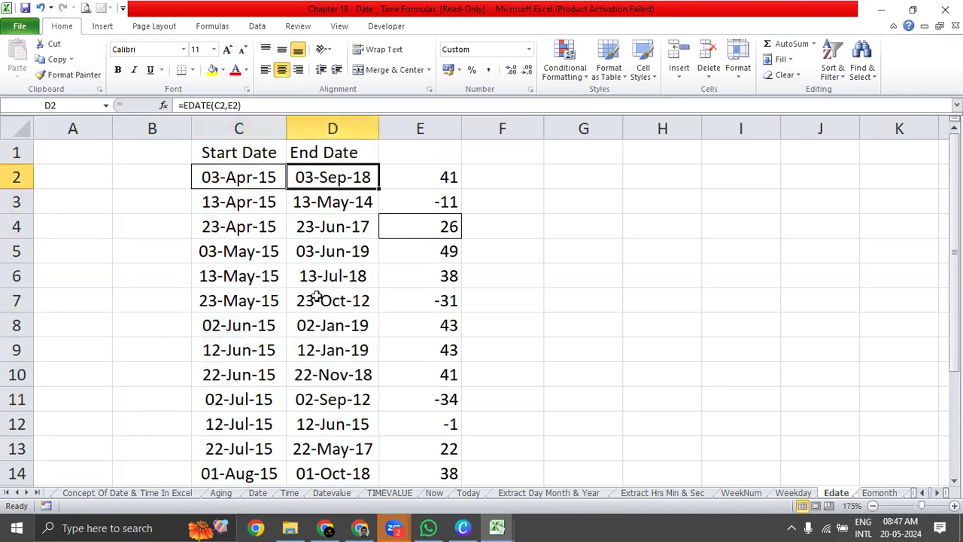